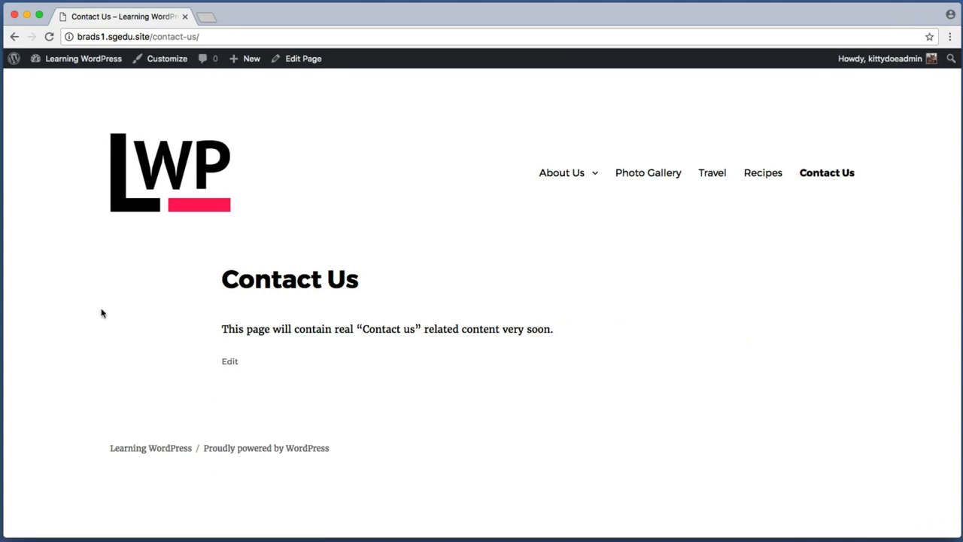
{"action": "key", "text": "super+shift+4"}
{"action": "left_click_drag", "start_coordinate": [186, 311], "coordinate": [606, 349]}
{"action": "key", "text": "super+shift+4"}
{"action": "left_click_drag", "start_coordinate": [219, 317], "coordinate": [556, 341]}
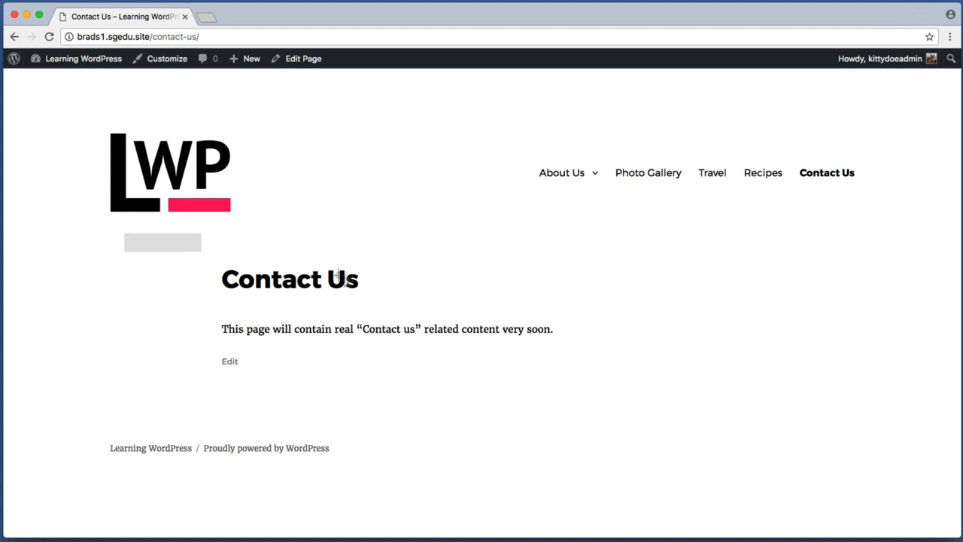
{"action": "left_click_drag", "start_coordinate": [343, 280], "coordinate": [620, 384]}
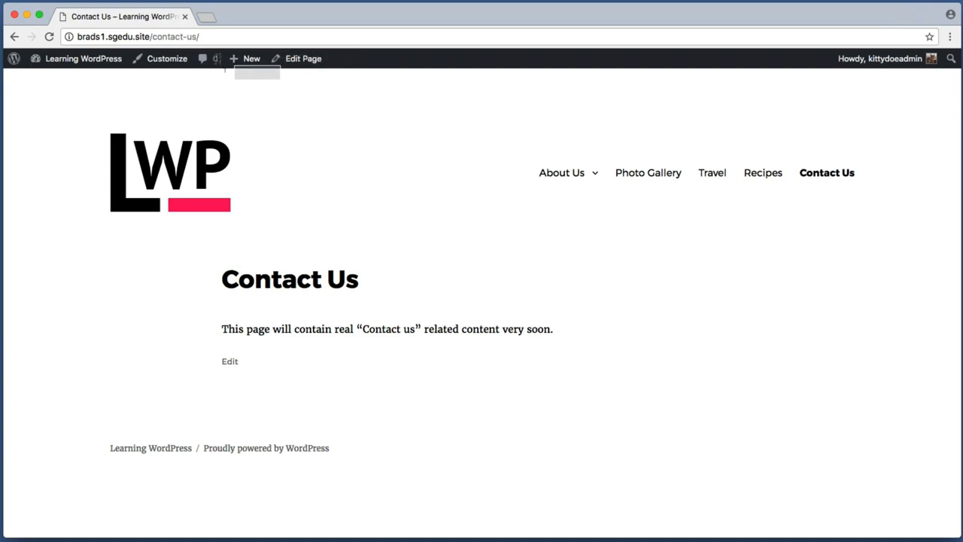
Open the Contact Us page for editing and replace its content with "Our main corporate office is located in downtown New York City."
{"action": "left_click_drag", "start_coordinate": [269, 76], "coordinate": [350, 46]}
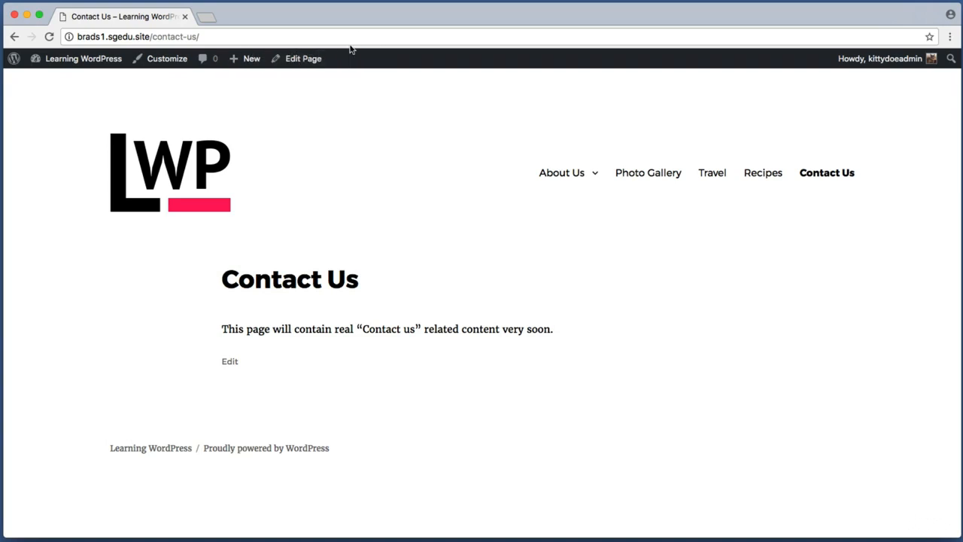
{"action": "left_click", "coordinate": [314, 59]}
{"action": "key", "text": "super+shift+4"}
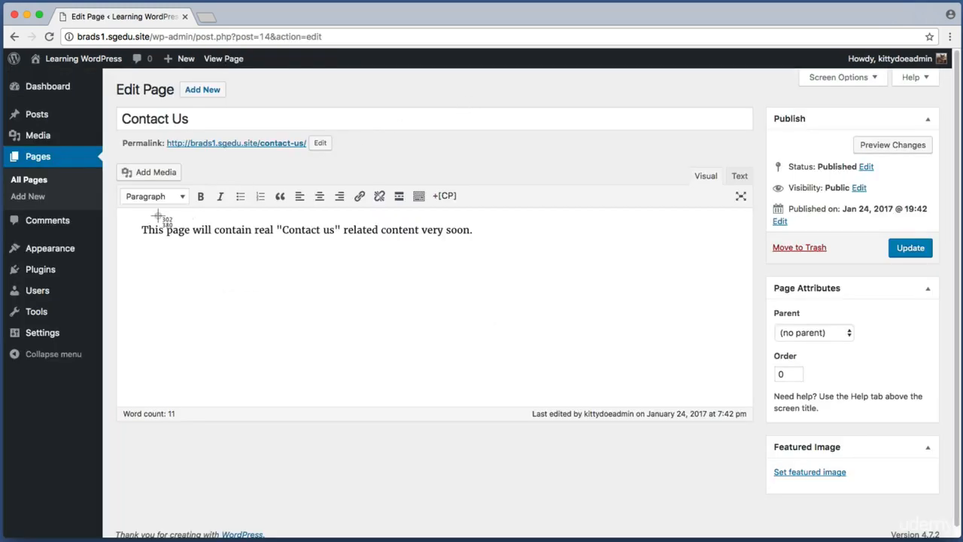
{"action": "left_click_drag", "start_coordinate": [114, 209], "coordinate": [131, 228]}
{"action": "key", "text": "BackSpace"}
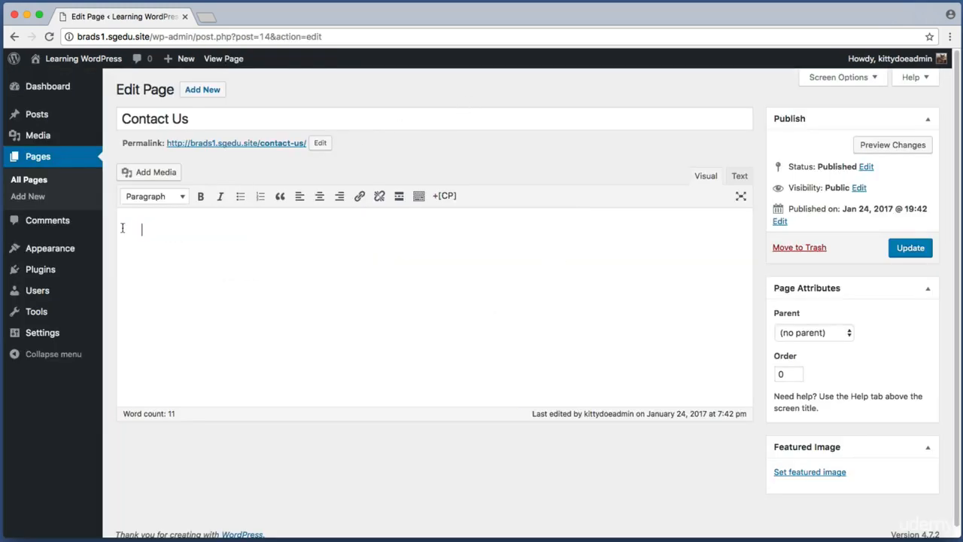
{"action": "type", "text": "Our main corporate"}
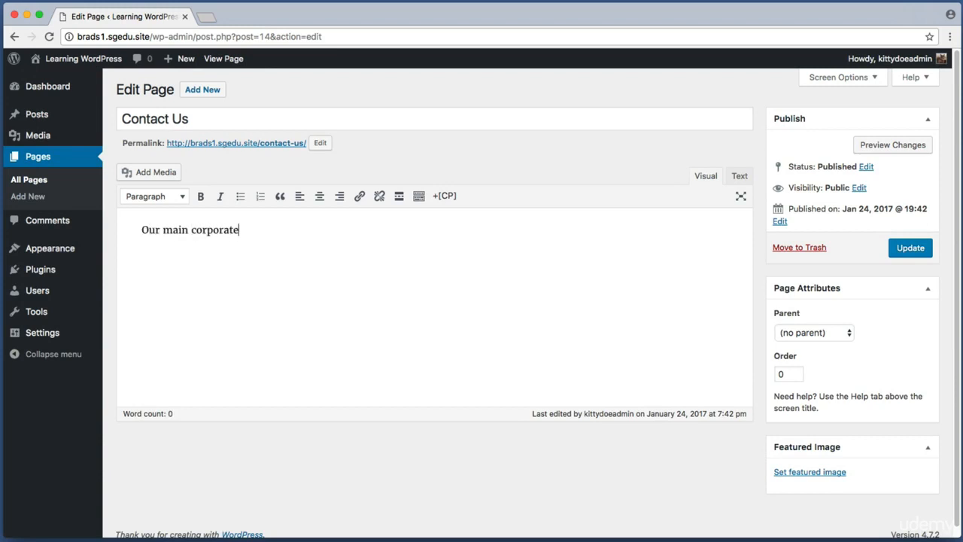
{"action": "type", "text": " office is located in downtown New York City."}
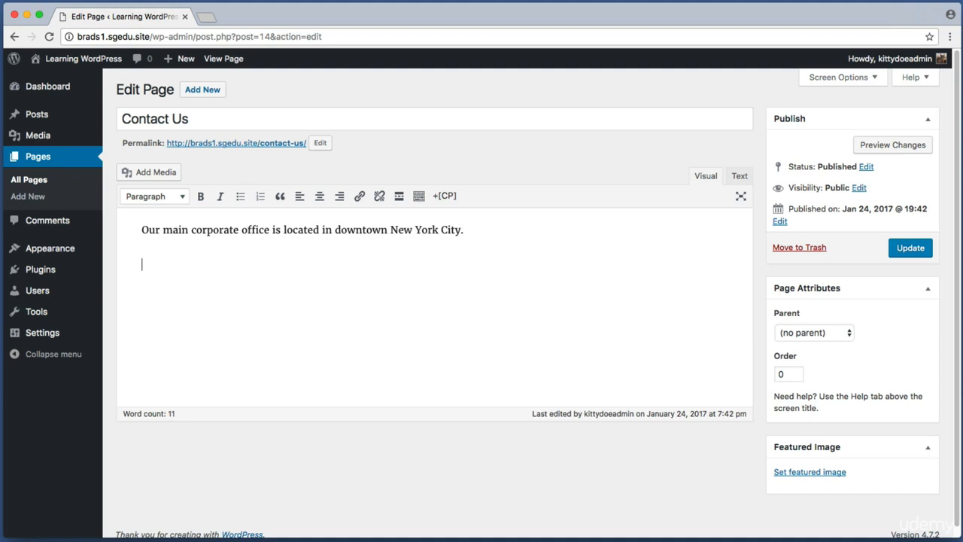
Switch to the Firefox window showing Google, search for "google maps" and open the Google Maps site
{"action": "key", "text": "super+shift+4"}
{"action": "left_click_drag", "start_coordinate": [138, 256], "coordinate": [491, 367]}
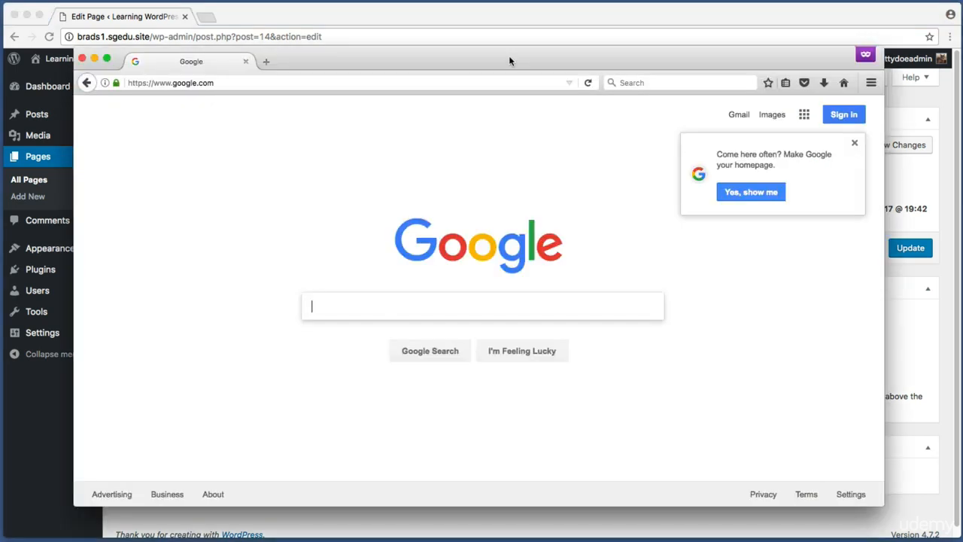
{"action": "left_click_drag", "start_coordinate": [509, 58], "coordinate": [533, 66]}
{"action": "left_click", "coordinate": [355, 317]}
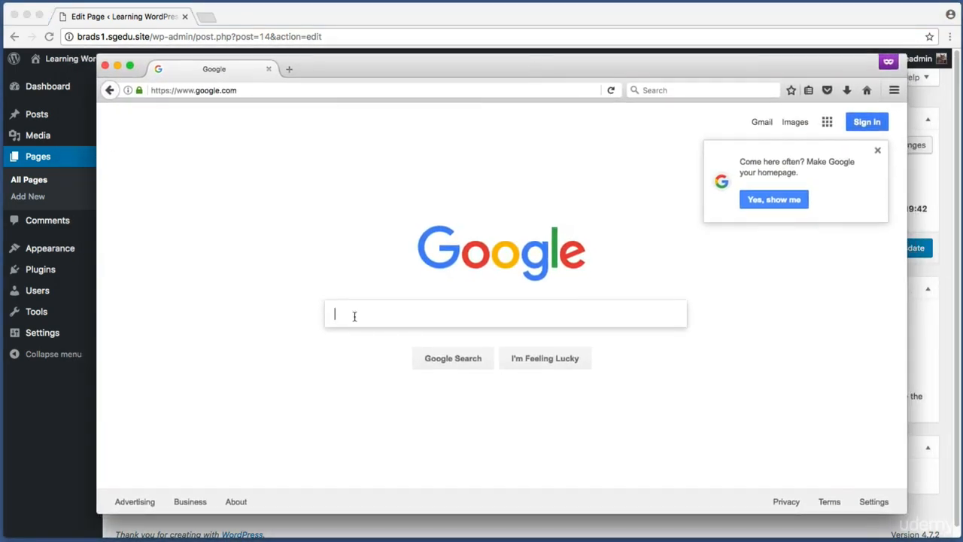
{"action": "type", "text": "google maps"}
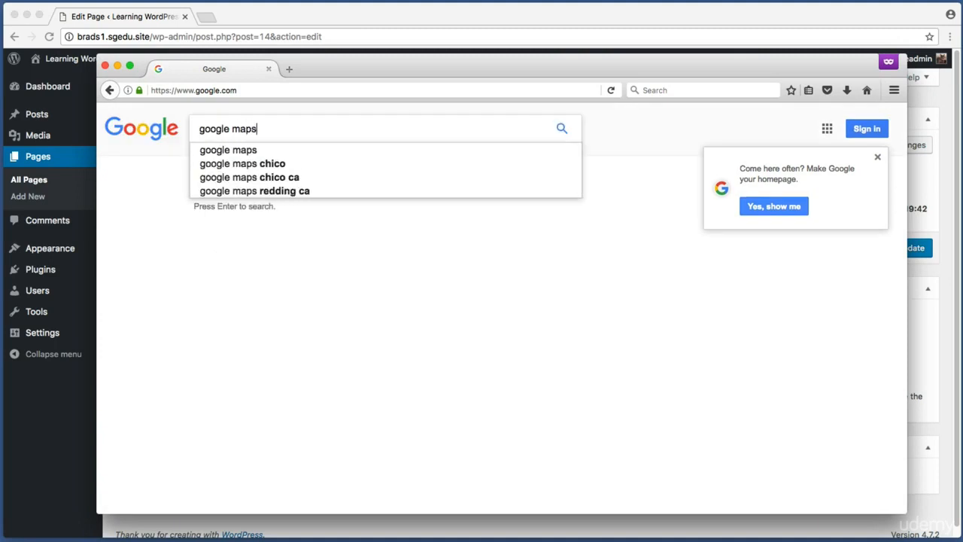
{"action": "key", "text": "Return"}
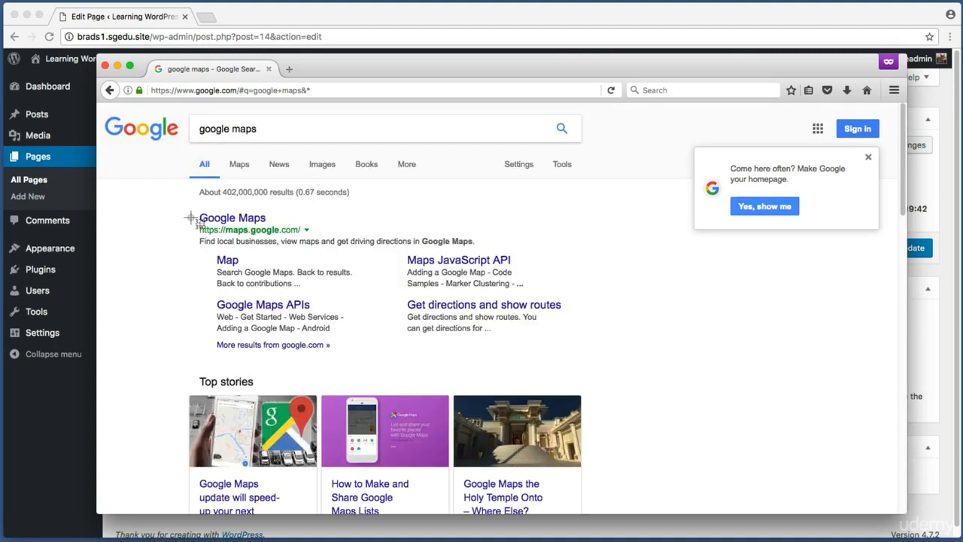
{"action": "left_click_drag", "start_coordinate": [193, 222], "coordinate": [340, 237]}
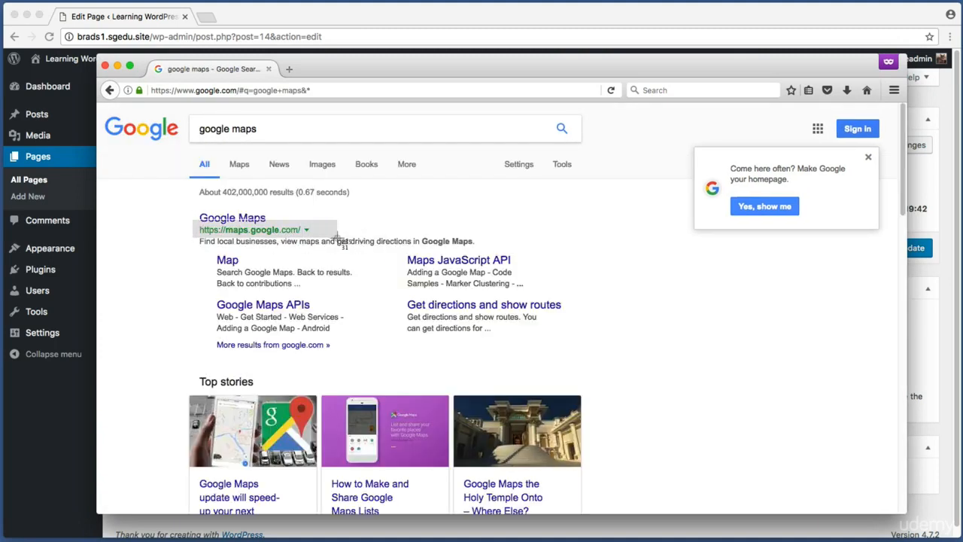
{"action": "left_click", "coordinate": [339, 239]}
{"action": "left_click", "coordinate": [233, 220]}
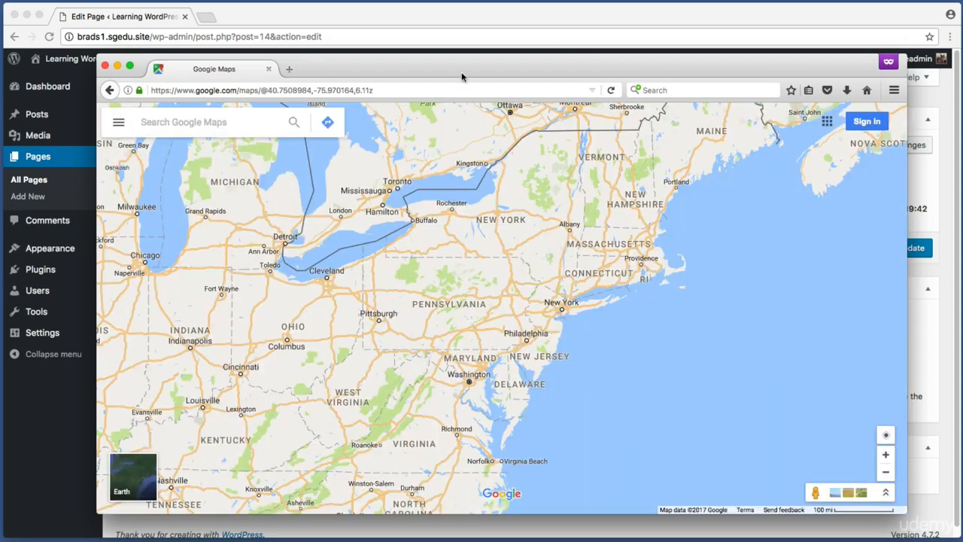
Search Google Maps for "times square, new york city"
{"action": "key", "text": "cmd+shift+4"}
{"action": "left_click_drag", "start_coordinate": [350, 146], "coordinate": [89, 101]}
{"action": "key", "text": "super+shift+4"}
{"action": "left_click_drag", "start_coordinate": [250, 149], "coordinate": [103, 94]}
{"action": "type", "text": "times square, ne"}
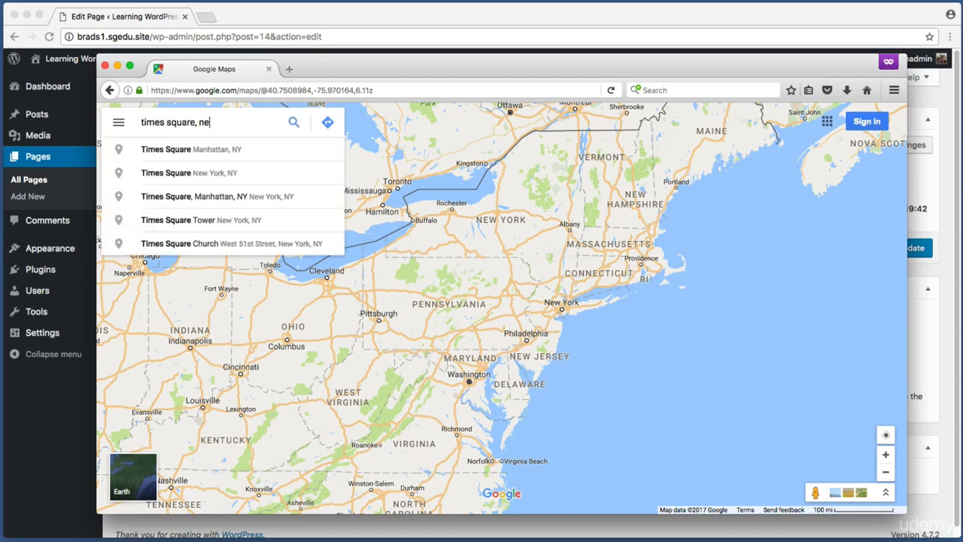
{"action": "type", "text": "w york city"}
{"action": "key", "text": "Return"}
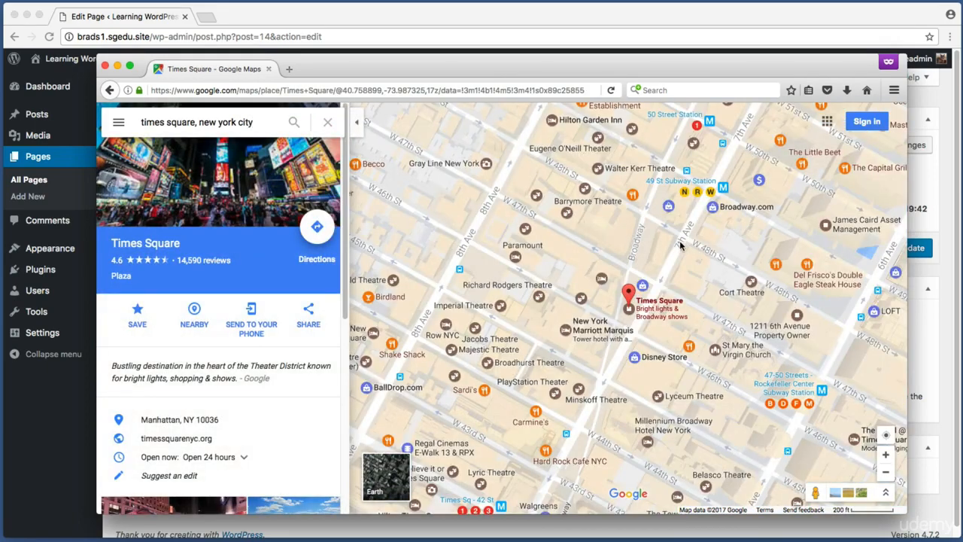
Pick a spot on the map just east of the Paramount, near Times Square, and open its place details
{"action": "key", "text": "super+shift+4"}
{"action": "key", "text": "Escape"}
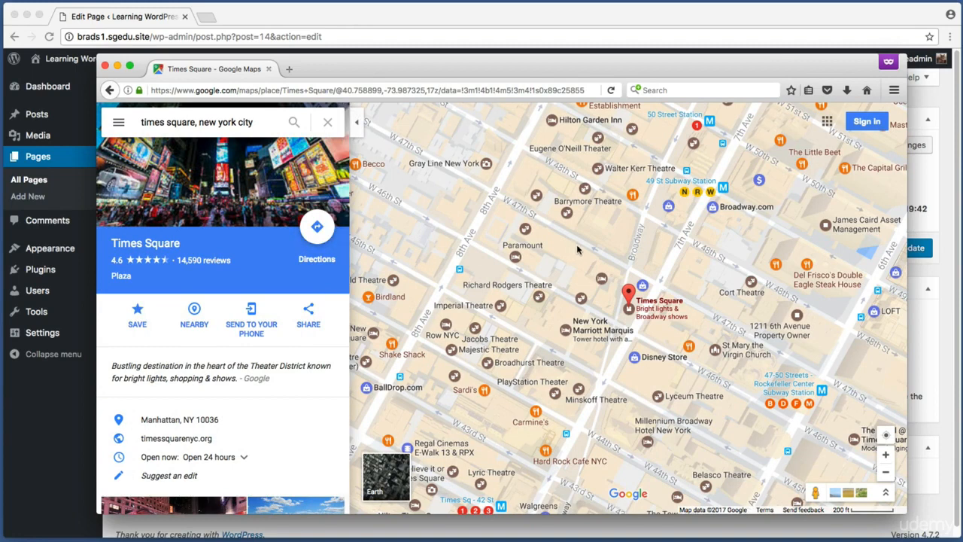
{"action": "left_click", "coordinate": [576, 244]}
{"action": "key", "text": "super+shift+4"}
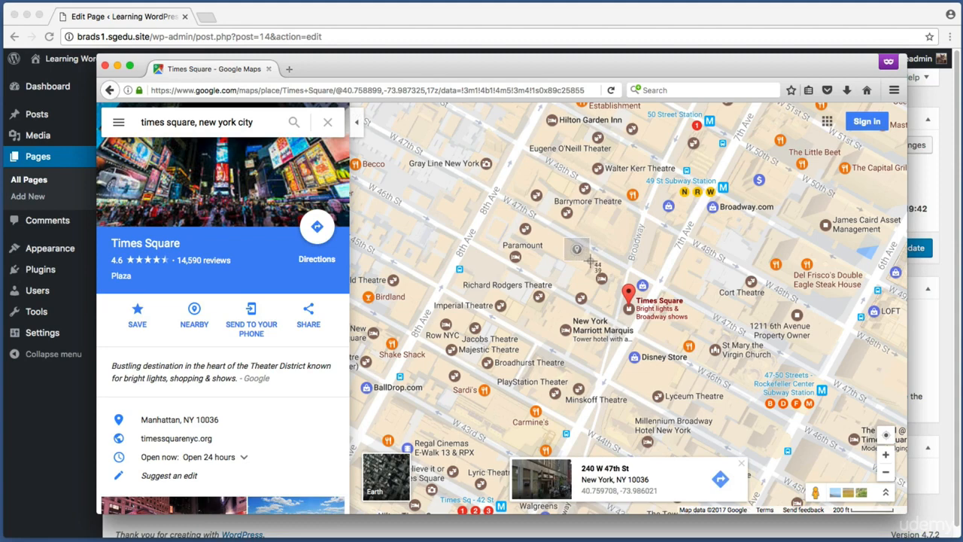
{"action": "left_click_drag", "start_coordinate": [495, 433], "coordinate": [766, 515]}
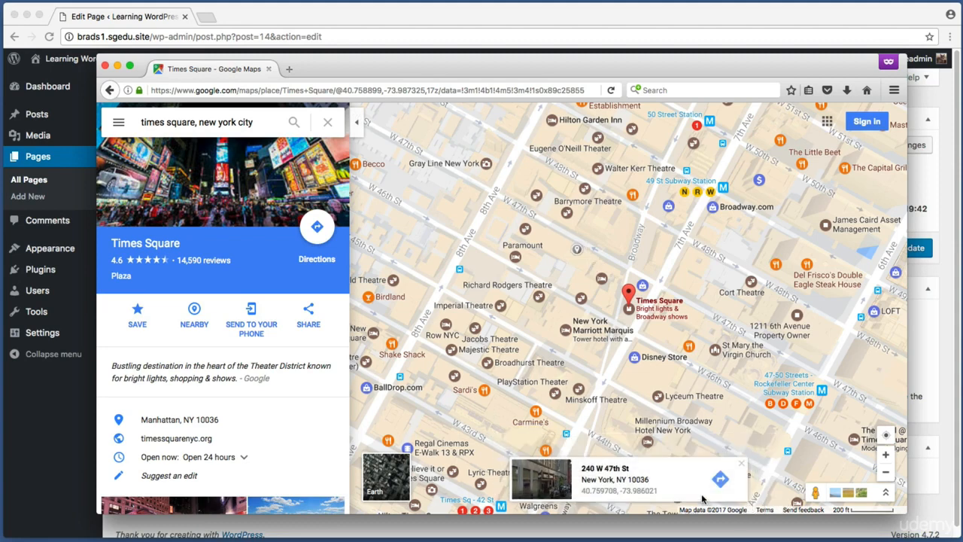
{"action": "left_click", "coordinate": [615, 481]}
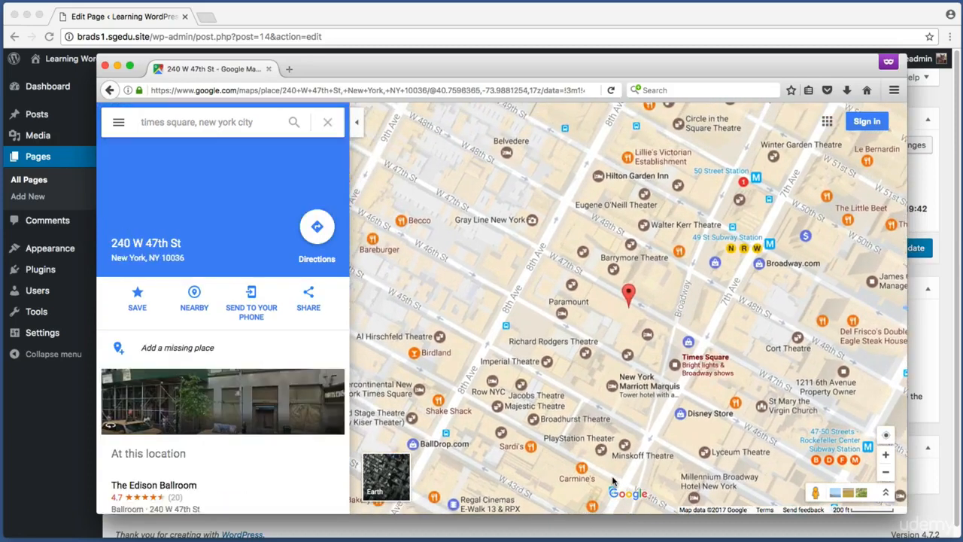
Open the sharing options for the selected location and show its Embed map version
{"action": "key", "text": "super+shift+4"}
{"action": "left_click_drag", "start_coordinate": [90, 92], "coordinate": [365, 538]}
{"action": "key", "text": "super+shift+4"}
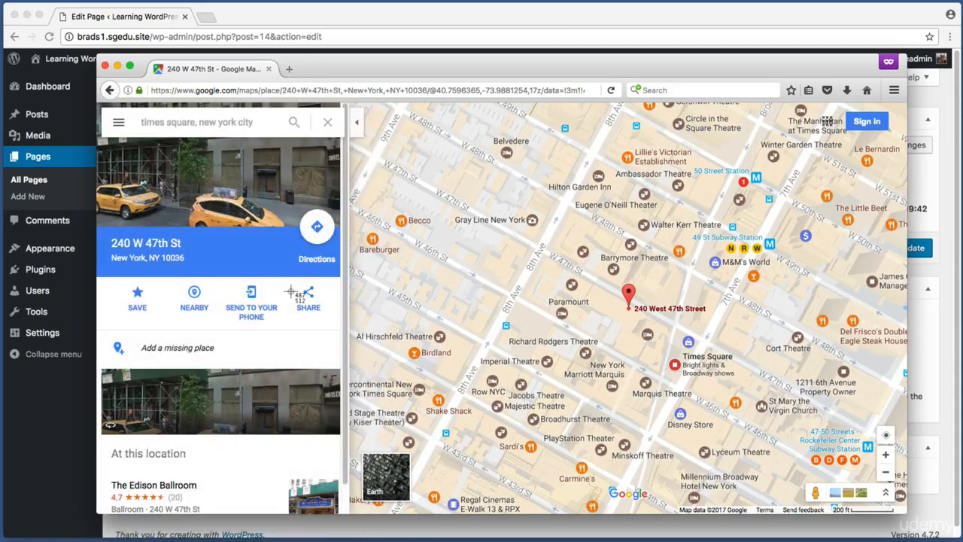
{"action": "left_click_drag", "start_coordinate": [294, 279], "coordinate": [332, 326]}
{"action": "left_click", "coordinate": [310, 308]}
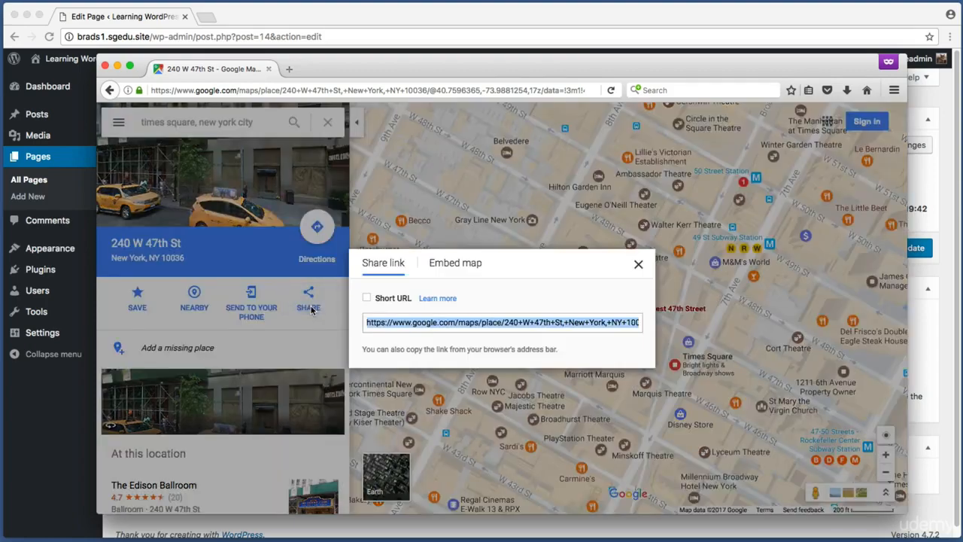
{"action": "key", "text": "super+shift+4"}
{"action": "left_click_drag", "start_coordinate": [343, 241], "coordinate": [675, 388]}
{"action": "key", "text": "super+shift+4"}
{"action": "left_click_drag", "start_coordinate": [426, 256], "coordinate": [493, 279]}
{"action": "left_click", "coordinate": [458, 263]}
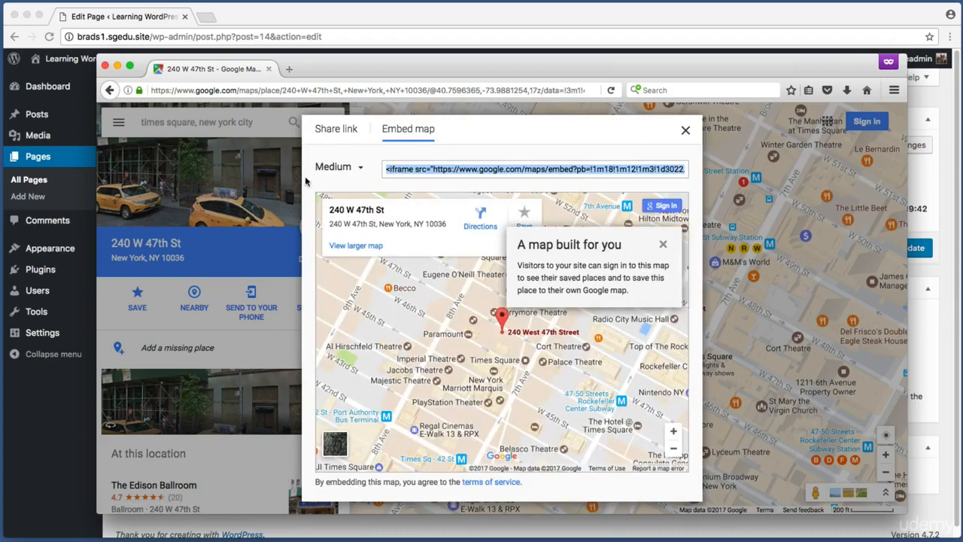
Copy the iframe embed code for the medium-size map
{"action": "key", "text": "super+shift+4"}
{"action": "left_click_drag", "start_coordinate": [370, 146], "coordinate": [697, 188]}
{"action": "right_click", "coordinate": [427, 169]}
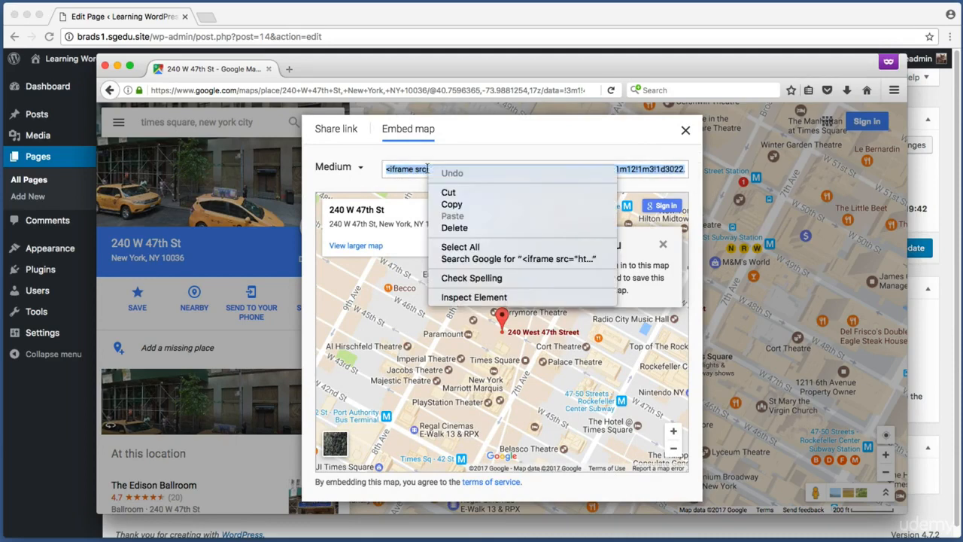
{"action": "left_click", "coordinate": [467, 204]}
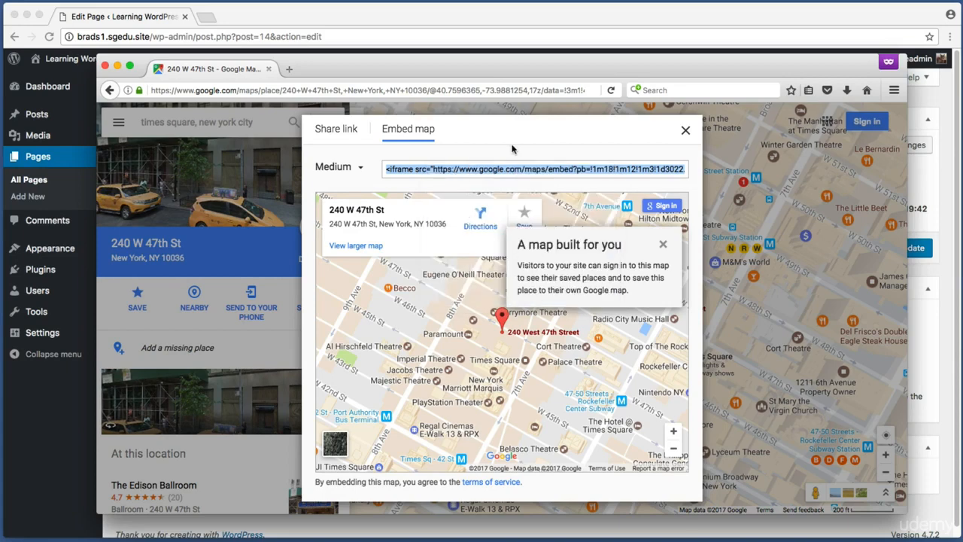
Return to the WordPress page editor in Chrome and switch the Contact Us content to Text mode
{"action": "left_click", "coordinate": [531, 18]}
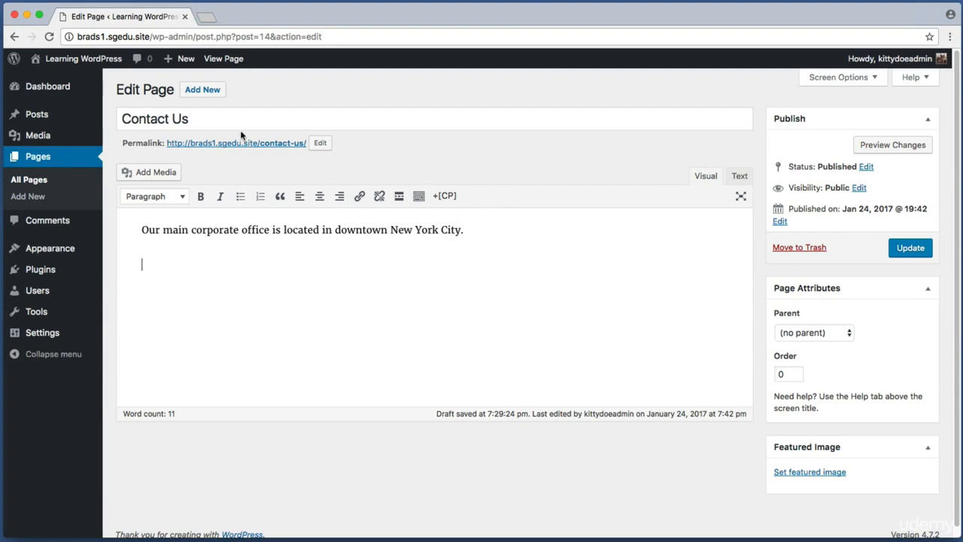
{"action": "key", "text": "super+shift+4"}
{"action": "left_click_drag", "start_coordinate": [115, 102], "coordinate": [255, 149]}
{"action": "key", "text": "super+shift+4"}
{"action": "left_click_drag", "start_coordinate": [141, 253], "coordinate": [478, 355]}
{"action": "key", "text": "super+shift+4"}
{"action": "left_click_drag", "start_coordinate": [121, 249], "coordinate": [184, 289]}
{"action": "key", "text": "super+shift+4"}
{"action": "left_click_drag", "start_coordinate": [677, 156], "coordinate": [722, 187]}
{"action": "key", "text": "super+shift+4"}
{"action": "left_click_drag", "start_coordinate": [722, 153], "coordinate": [758, 185]}
{"action": "key", "text": "super+shift+4"}
{"action": "left_click", "coordinate": [740, 178]}
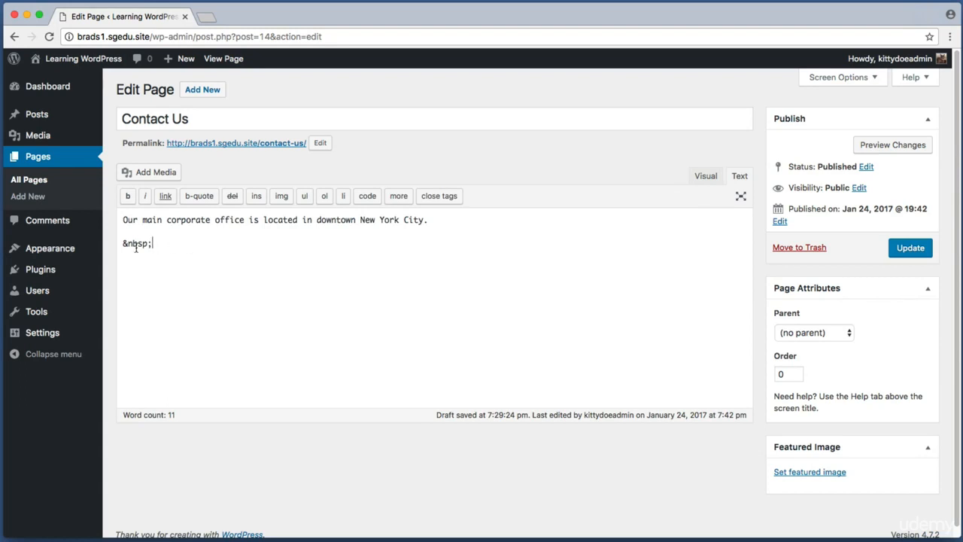
Replace the &nbsp; code below the office sentence with the copied map iframe code, keeping a blank line between them
{"action": "left_click_drag", "start_coordinate": [152, 244], "coordinate": [122, 245]}
{"action": "key", "text": "BackSpace"}
{"action": "right_click", "coordinate": [133, 242]}
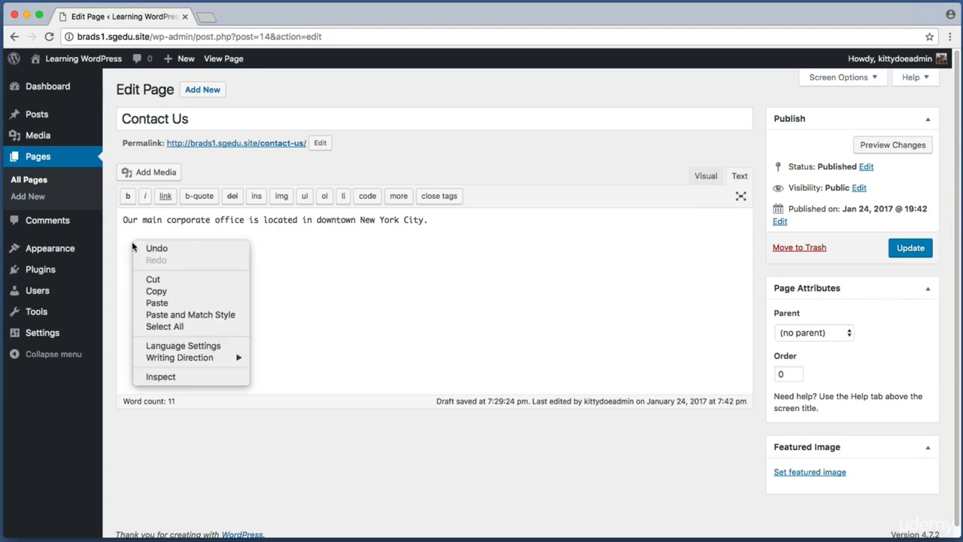
{"action": "left_click", "coordinate": [157, 303]}
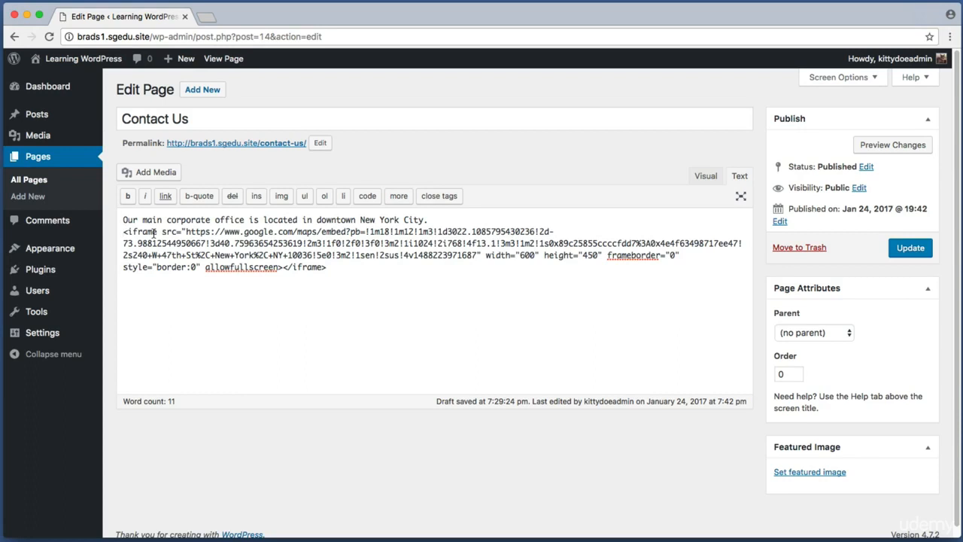
{"action": "key", "text": "Return"}
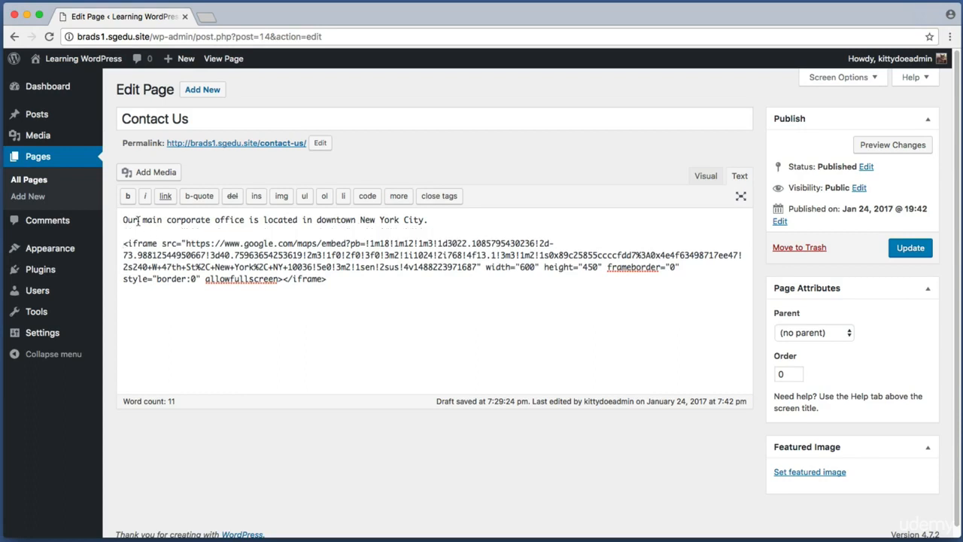
Review the sentence and iframe code, and preview the embedded map in the editor's Visual mode
{"action": "left_click_drag", "start_coordinate": [138, 220], "coordinate": [413, 220]}
{"action": "left_click_drag", "start_coordinate": [328, 280], "coordinate": [123, 243]}
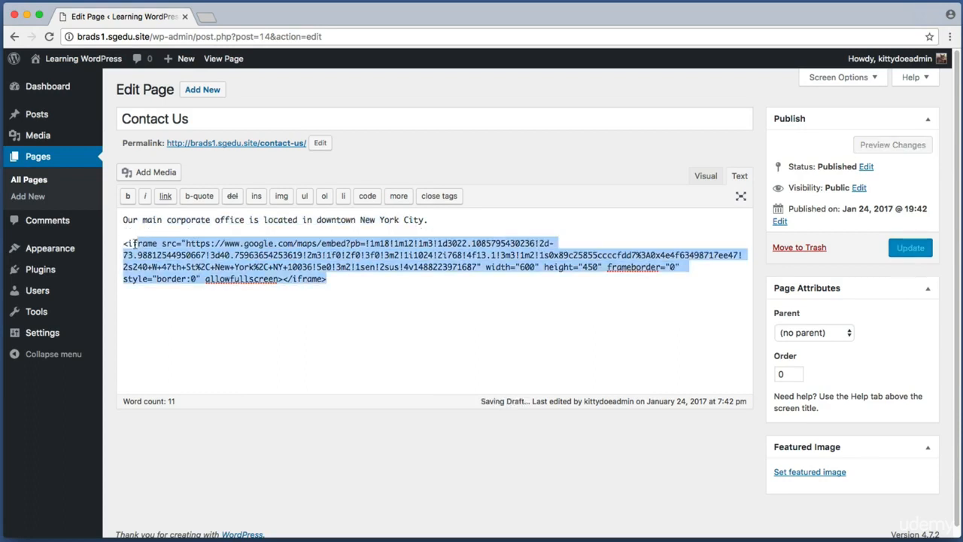
{"action": "left_click", "coordinate": [405, 288]}
{"action": "key", "text": "super+shift+4"}
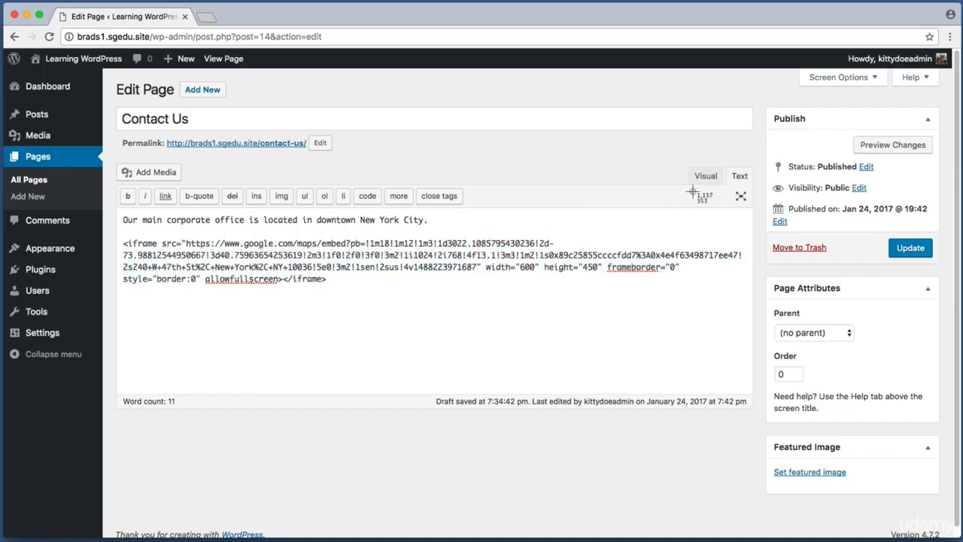
{"action": "left_click_drag", "start_coordinate": [675, 160], "coordinate": [746, 193]}
{"action": "left_click_drag", "start_coordinate": [742, 188], "coordinate": [744, 195]}
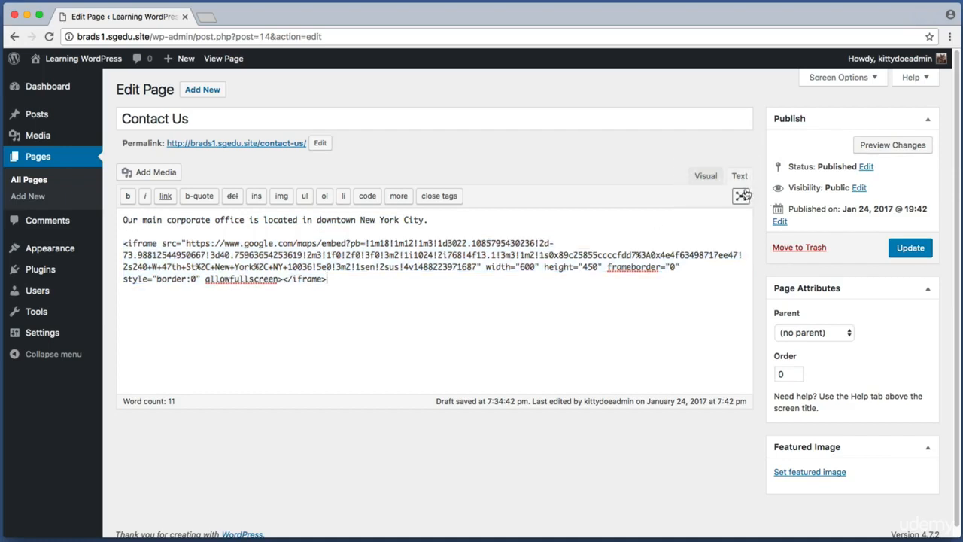
{"action": "left_click", "coordinate": [696, 181]}
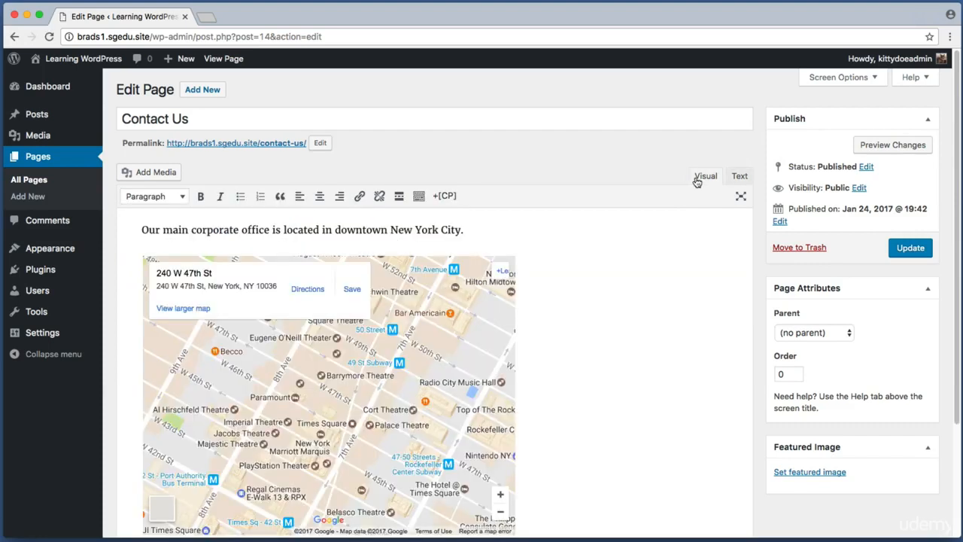
{"action": "key", "text": "super+shift+4"}
{"action": "left_click_drag", "start_coordinate": [631, 230], "coordinate": [124, 455]}
Update the published Contact Us page with the new sentence and embedded map
{"action": "key", "text": "super+shift+4"}
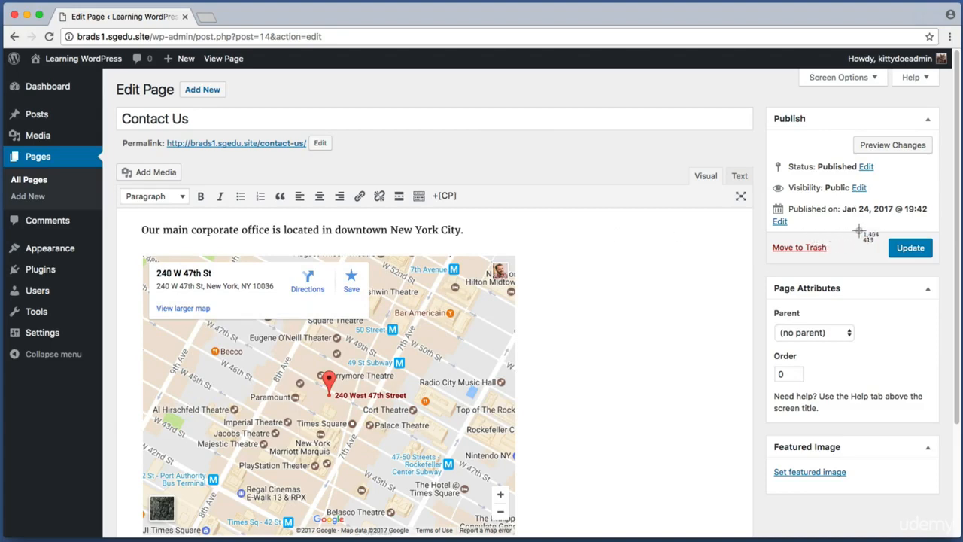
{"action": "left_click_drag", "start_coordinate": [870, 229], "coordinate": [950, 268]}
{"action": "left_click", "coordinate": [923, 253]}
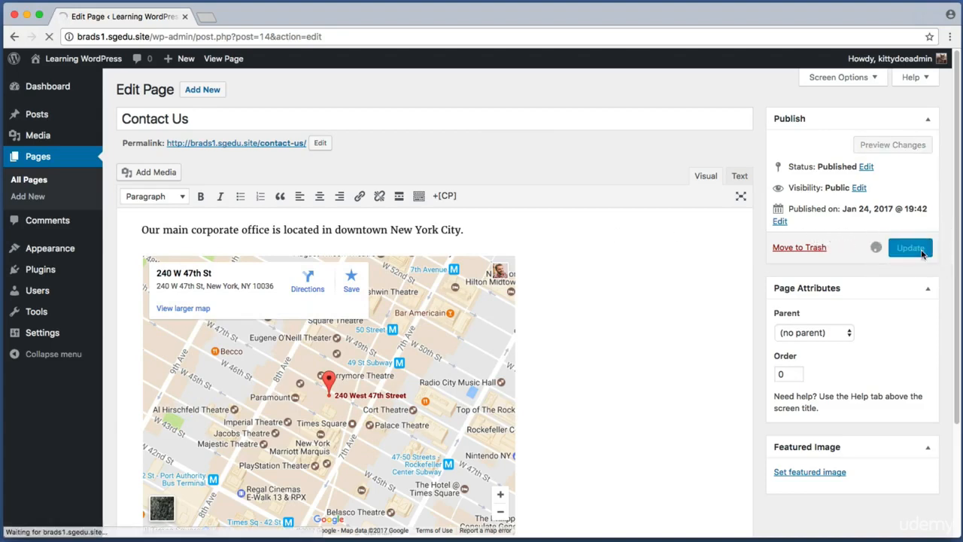
Open the updated Contact Us page in a new browser tab and switch to that tab
{"action": "key", "text": "super+shift+4"}
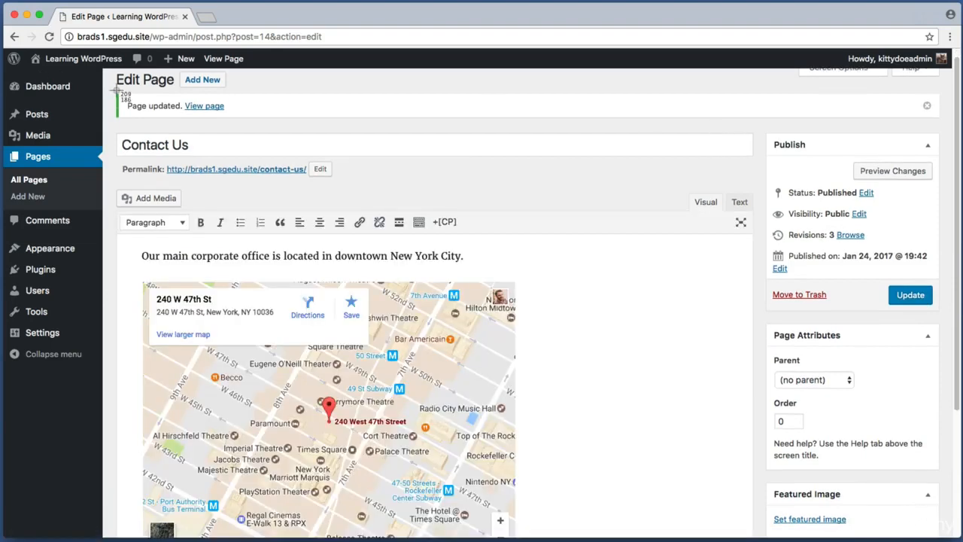
{"action": "left_click_drag", "start_coordinate": [114, 91], "coordinate": [256, 122]}
{"action": "left_click", "coordinate": [216, 109], "text": "super"}
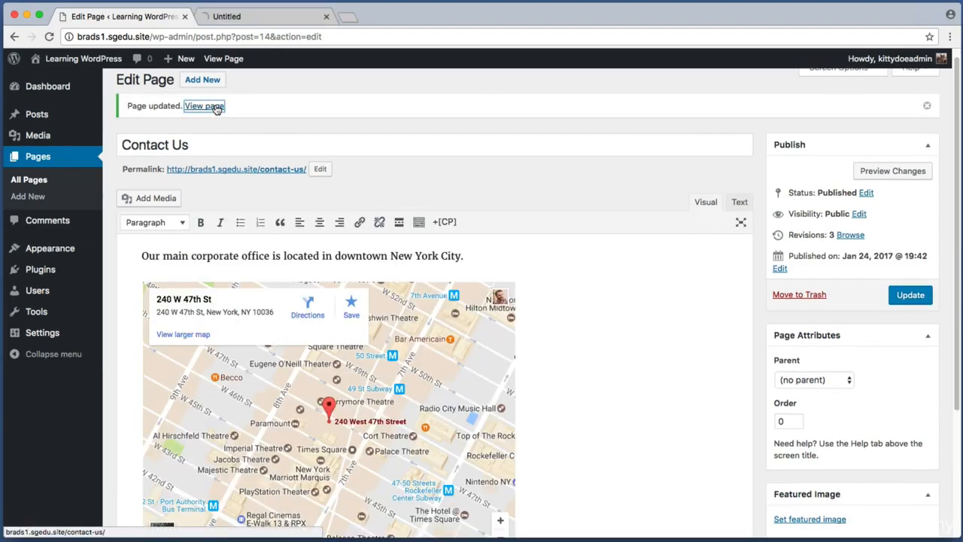
{"action": "left_click", "coordinate": [253, 20]}
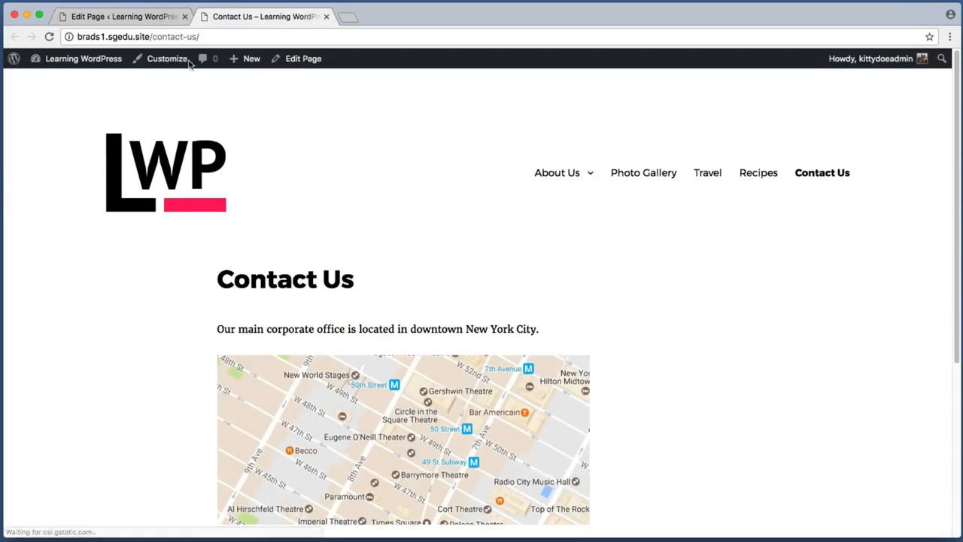
Test the embedded map on the live Contact Us page by panning it and zooming out and back in
{"action": "scroll", "coordinate": [65, 202], "scroll_direction": "down", "scroll_amount": 2}
{"action": "scroll", "coordinate": [66, 203], "scroll_direction": "down", "scroll_amount": 1}
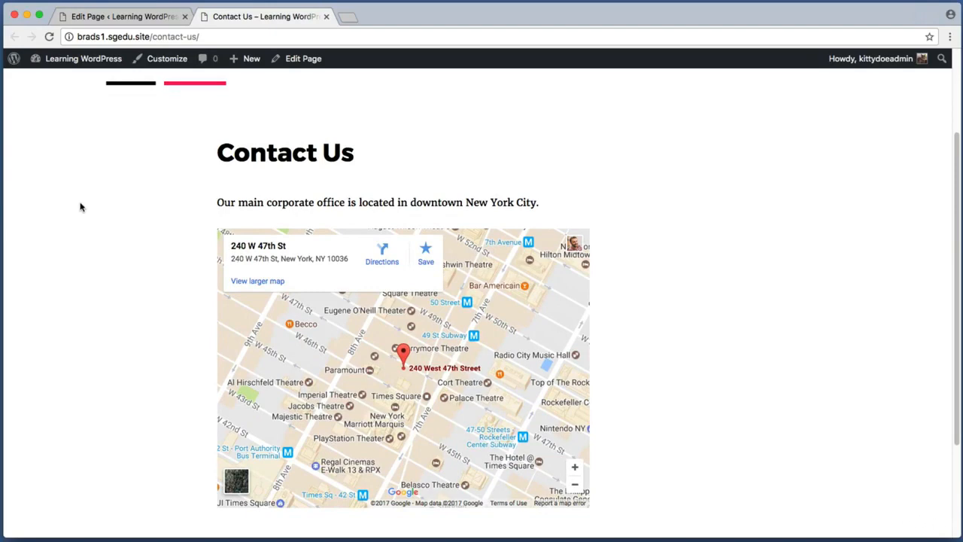
{"action": "left_click_drag", "start_coordinate": [369, 329], "coordinate": [360, 361]}
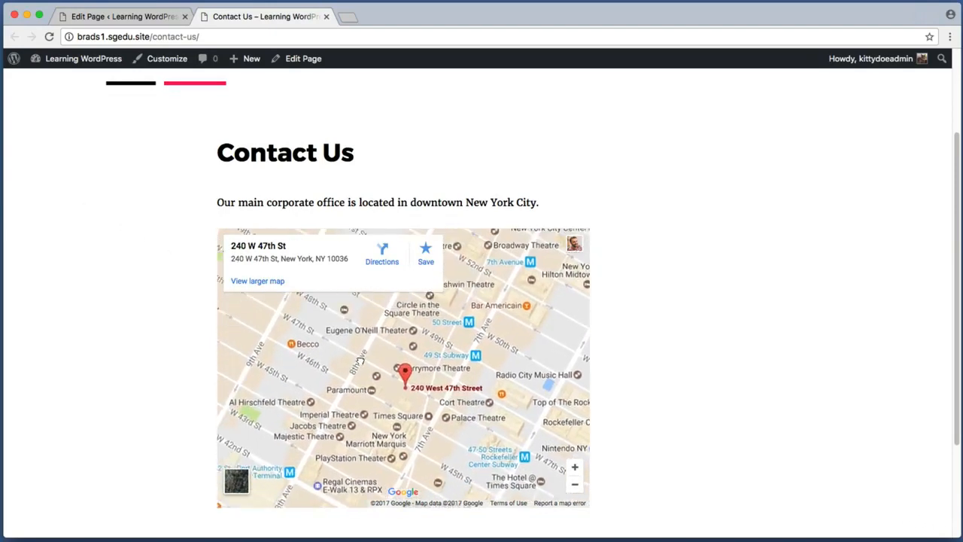
{"action": "scroll", "coordinate": [502, 343], "scroll_direction": "down", "scroll_amount": 5}
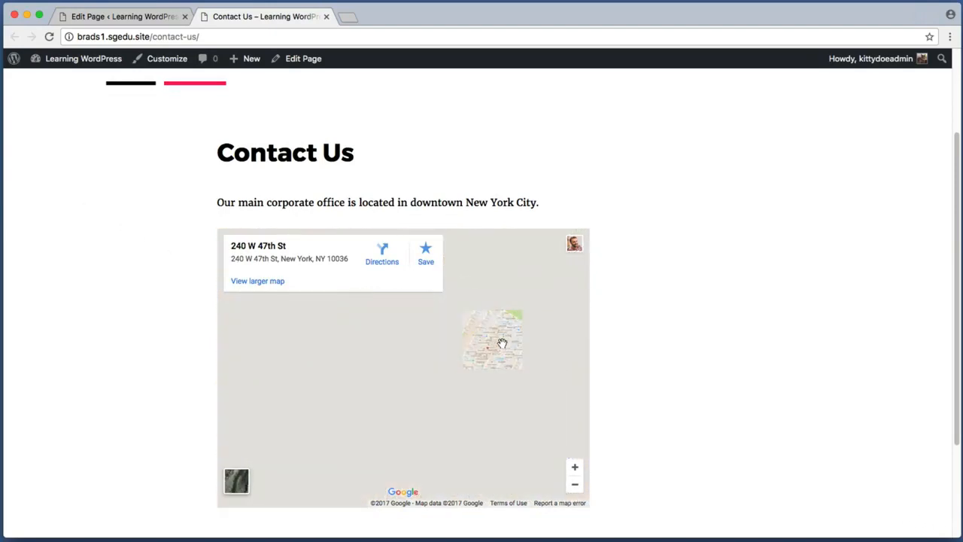
{"action": "scroll", "coordinate": [502, 344], "scroll_direction": "up", "scroll_amount": 8}
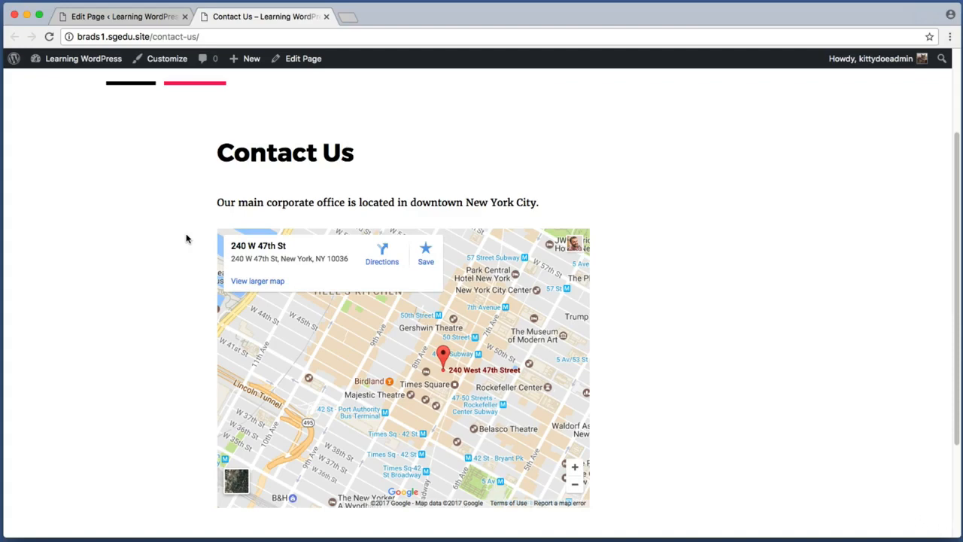
Examine the live page's map, the heading and office sentence above it, and the empty area below it
{"action": "key", "text": "super+shift+4"}
{"action": "left_click_drag", "start_coordinate": [181, 211], "coordinate": [618, 534]}
{"action": "key", "text": "super+shift+4"}
{"action": "left_click_drag", "start_coordinate": [181, 125], "coordinate": [649, 224]}
{"action": "scroll", "coordinate": [649, 224], "scroll_direction": "down", "scroll_amount": 5}
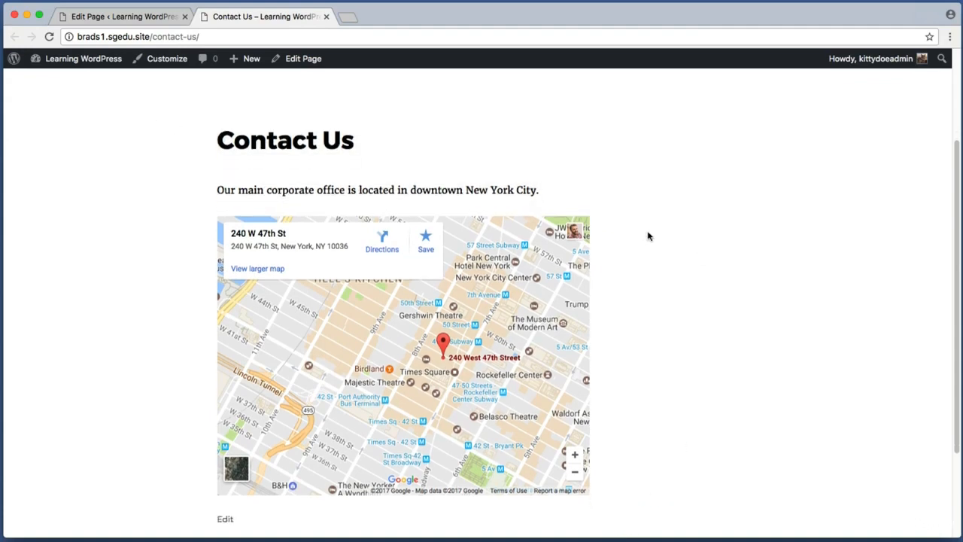
{"action": "key", "text": "super+shift+4"}
{"action": "left_click_drag", "start_coordinate": [217, 381], "coordinate": [604, 443]}
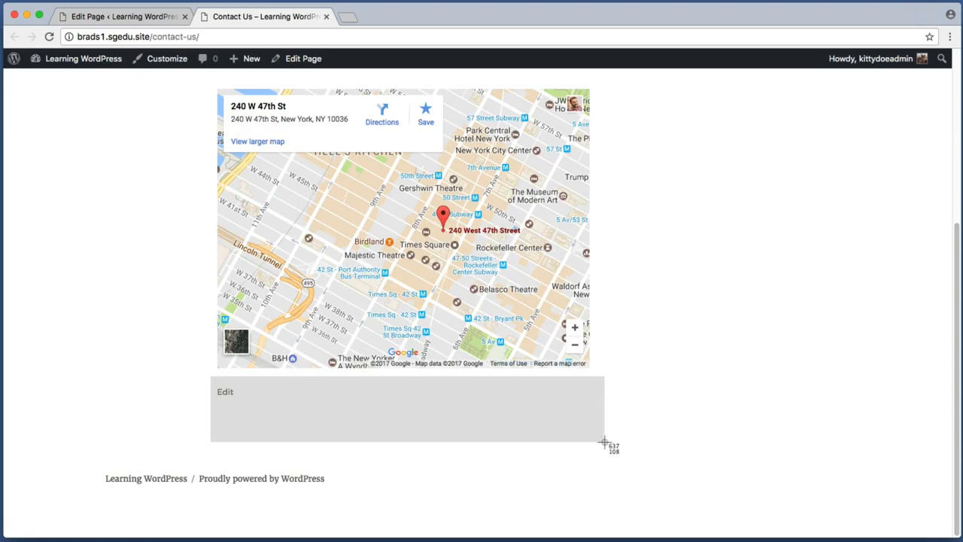
{"action": "left_click_drag", "start_coordinate": [604, 443], "coordinate": [604, 444]}
{"action": "left_click_drag", "start_coordinate": [220, 407], "coordinate": [841, 433]}
Go to the Learning WordPress dashboard and open the Add Plugins page
{"action": "key", "text": "shift+super+4"}
{"action": "key", "text": "shift+super+4"}
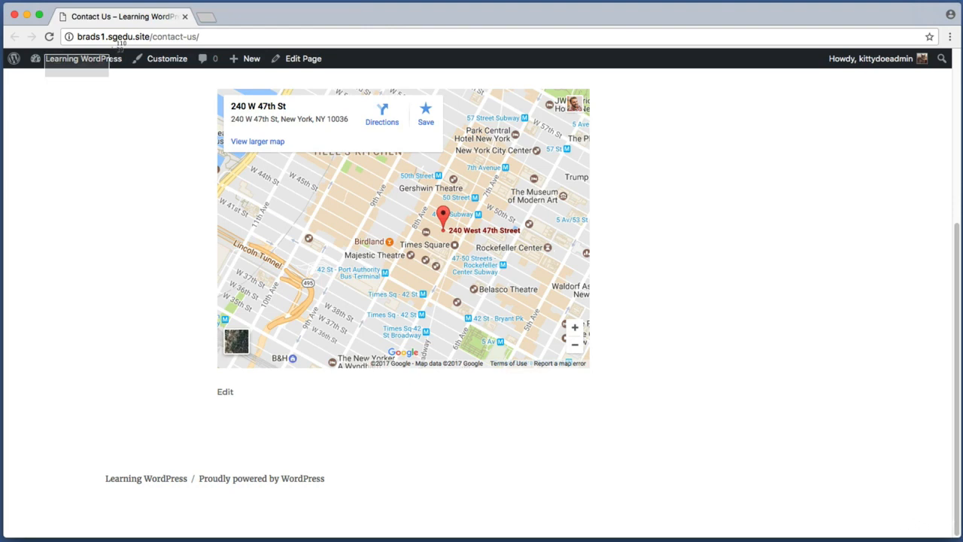
{"action": "left_click", "coordinate": [114, 59]}
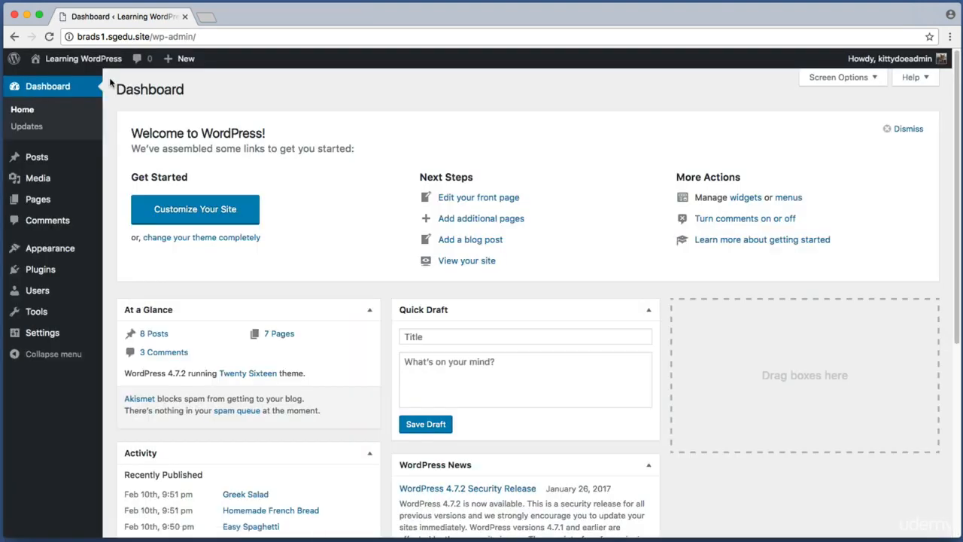
{"action": "left_click", "coordinate": [61, 270]}
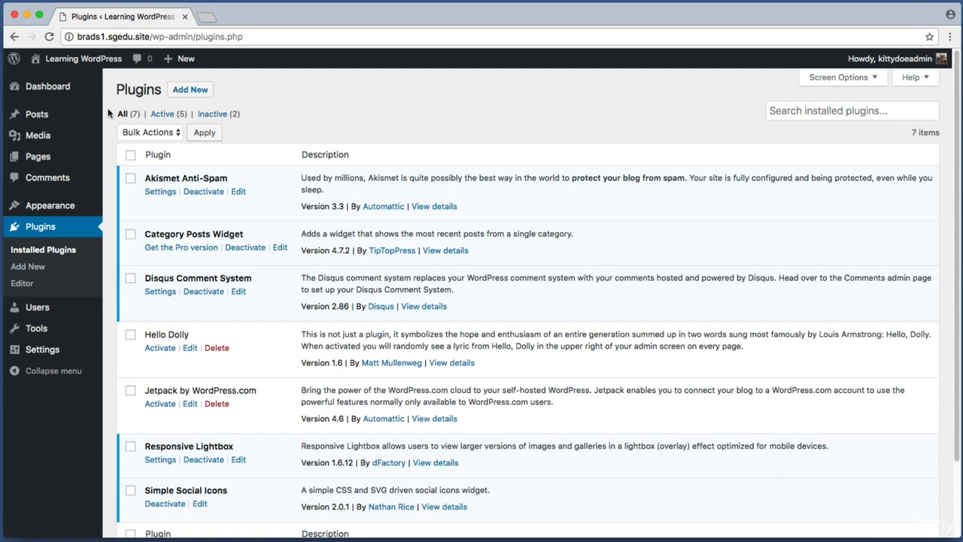
{"action": "key", "text": "super+shift+4"}
{"action": "left_click_drag", "start_coordinate": [166, 76], "coordinate": [230, 104]}
{"action": "left_click", "coordinate": [190, 92]}
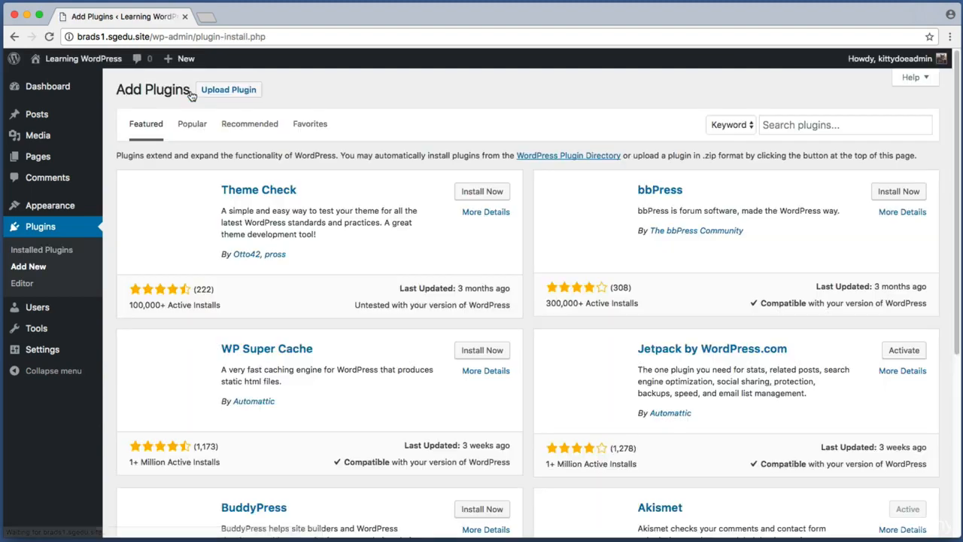
Search the plugin directory for "contact form 7"
{"action": "key", "text": "super+shift+4"}
{"action": "left_click_drag", "start_coordinate": [736, 100], "coordinate": [947, 151]}
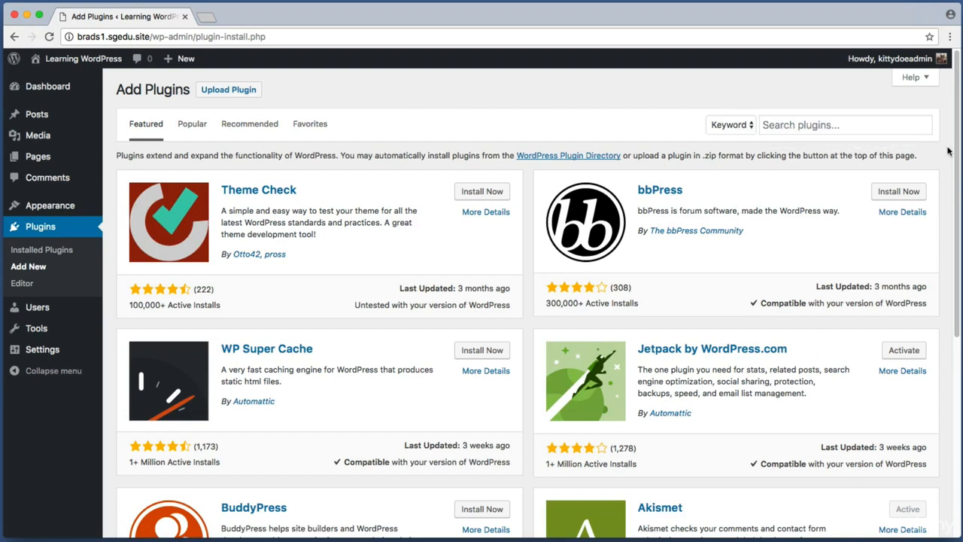
{"action": "left_click", "coordinate": [902, 130]}
{"action": "type", "text": "c"}
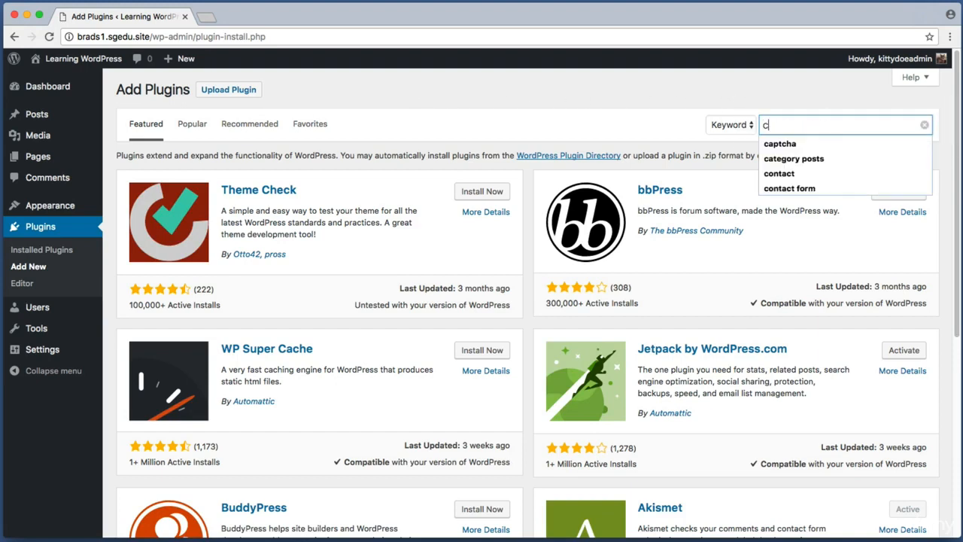
{"action": "type", "text": "ontact f"}
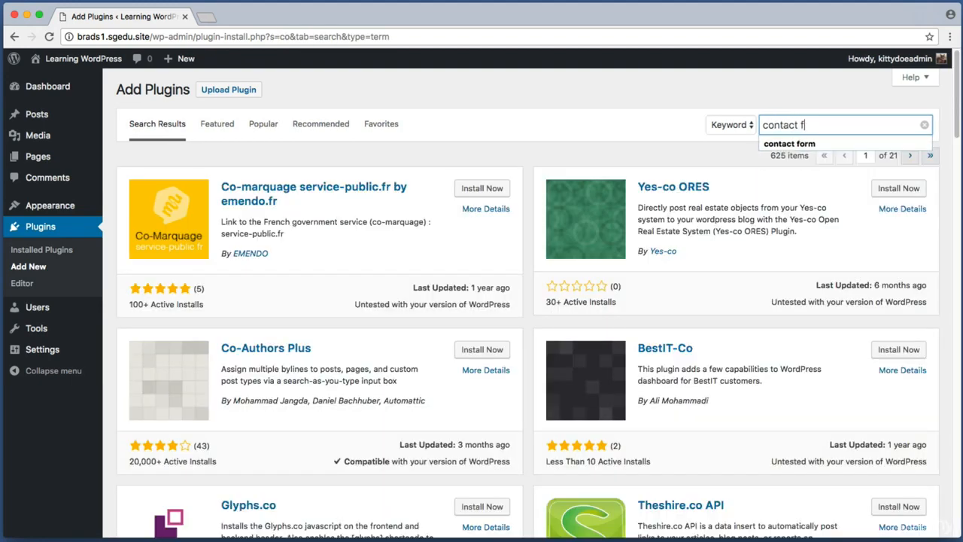
{"action": "type", "text": "orm 7"}
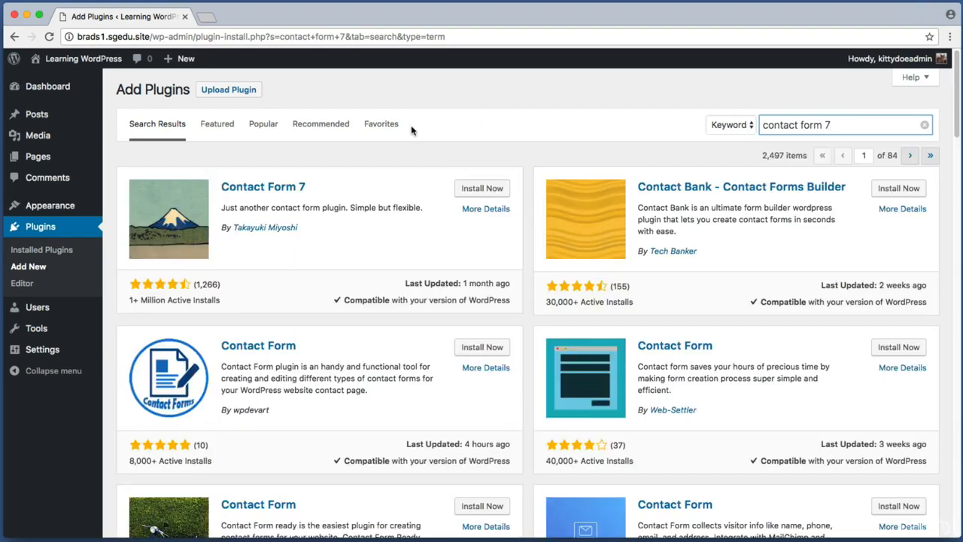
Check the Contact Form 7 plugin's rating and active installs, and install the plugin
{"action": "key", "text": "super+shift+4"}
{"action": "left_click_drag", "start_coordinate": [115, 162], "coordinate": [347, 266]}
{"action": "key", "text": "super+shift+4"}
{"action": "left_click_drag", "start_coordinate": [120, 292], "coordinate": [253, 313]}
{"action": "key", "text": "super+shift+4"}
{"action": "left_click_drag", "start_coordinate": [119, 266], "coordinate": [234, 296]}
{"action": "key", "text": "super+shift+4"}
{"action": "left_click_drag", "start_coordinate": [445, 173], "coordinate": [513, 198]}
{"action": "left_click", "coordinate": [487, 192]}
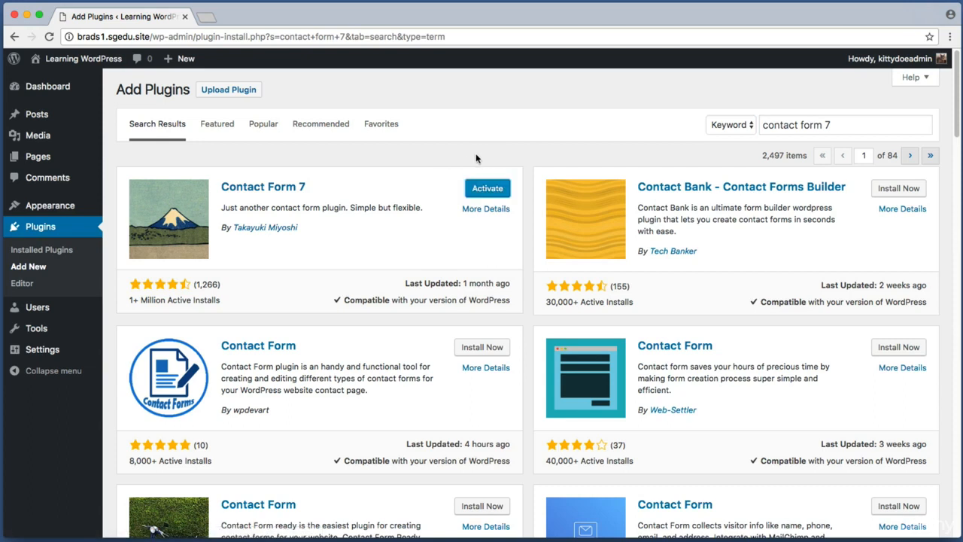
Activate the newly installed Contact Form 7 plugin
{"action": "left_click_drag", "start_coordinate": [456, 170], "coordinate": [536, 217]}
{"action": "left_click", "coordinate": [494, 192]}
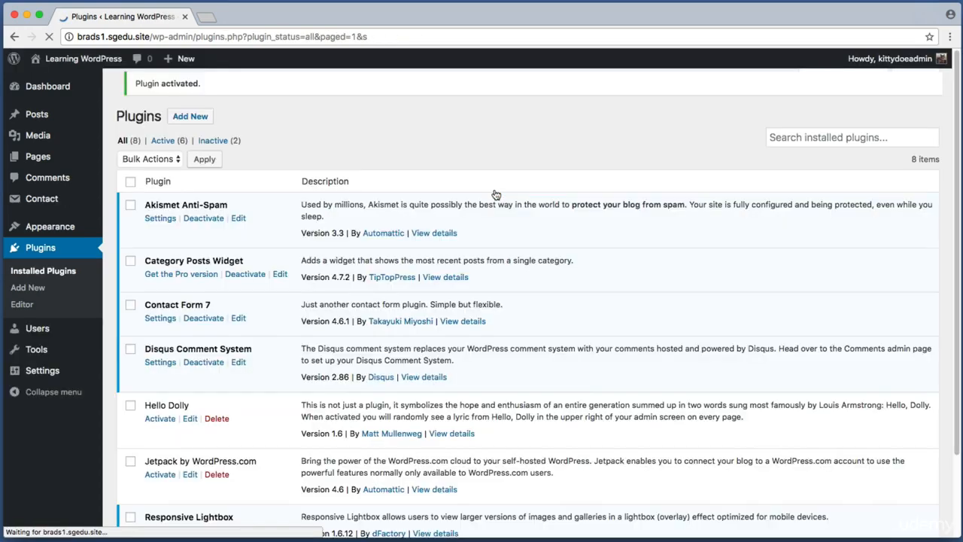
{"action": "key", "text": "super+shift+4"}
{"action": "left_click_drag", "start_coordinate": [121, 99], "coordinate": [212, 137]}
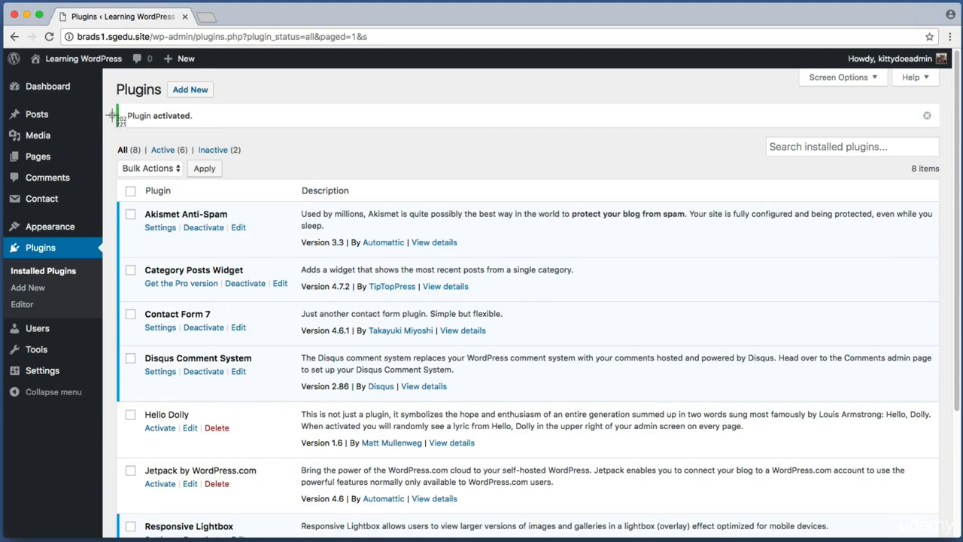
Open the plugin's list of contact forms in the WordPress admin
{"action": "key", "text": "super+shift+4"}
{"action": "left_click_drag", "start_coordinate": [1, 187], "coordinate": [83, 210]}
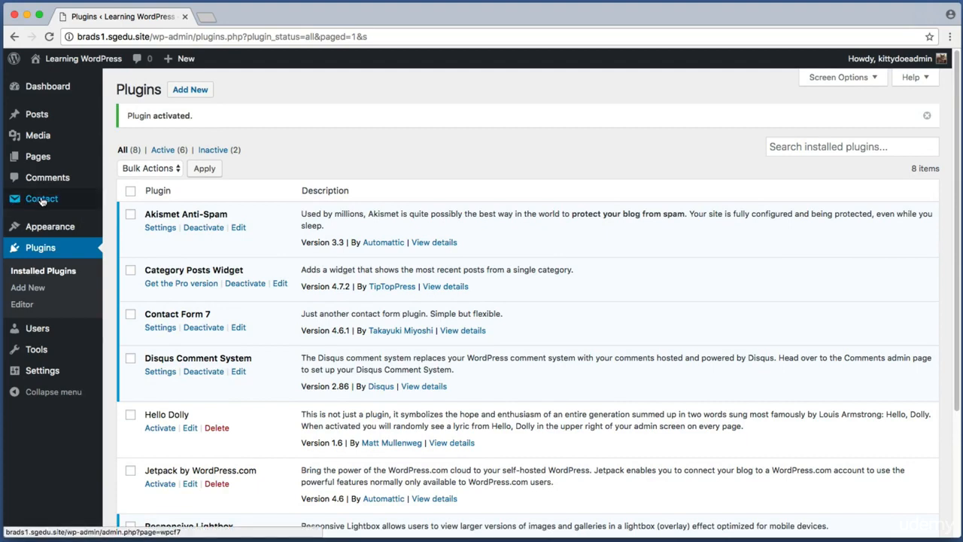
{"action": "left_click", "coordinate": [67, 199]}
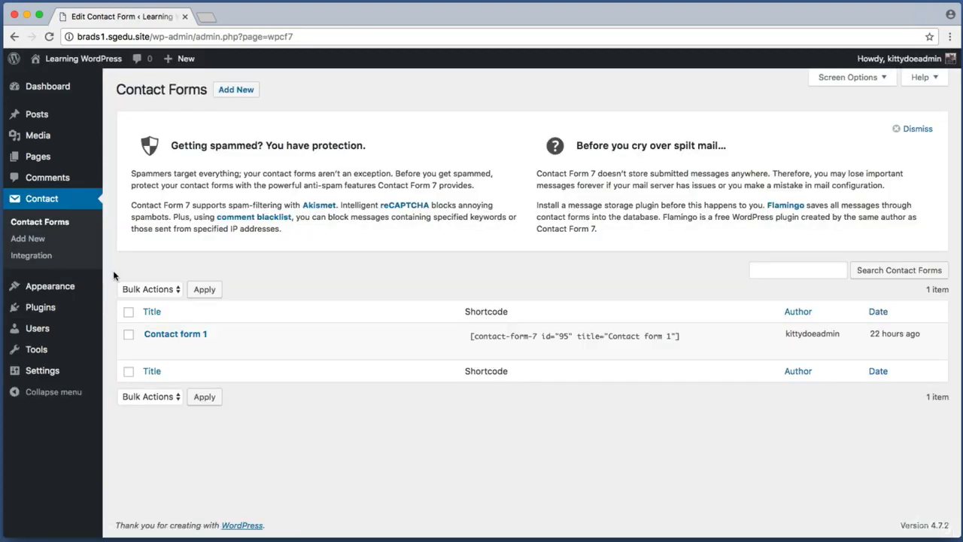
Examine the title and shortcode of Contact form 1 in the contact forms list
{"action": "key", "text": "super+shift+4"}
{"action": "left_click_drag", "start_coordinate": [114, 273], "coordinate": [769, 426]}
{"action": "key", "text": "super+shift+4"}
{"action": "left_click_drag", "start_coordinate": [124, 315], "coordinate": [266, 359]}
{"action": "key", "text": "super+shift+4"}
{"action": "left_click_drag", "start_coordinate": [117, 311], "coordinate": [227, 352]}
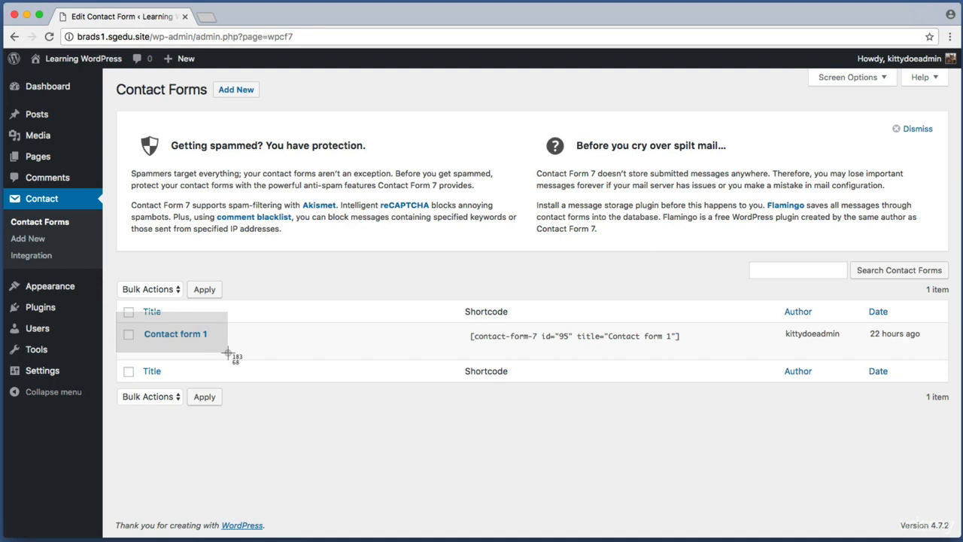
{"action": "left_click_drag", "start_coordinate": [227, 352], "coordinate": [228, 352]}
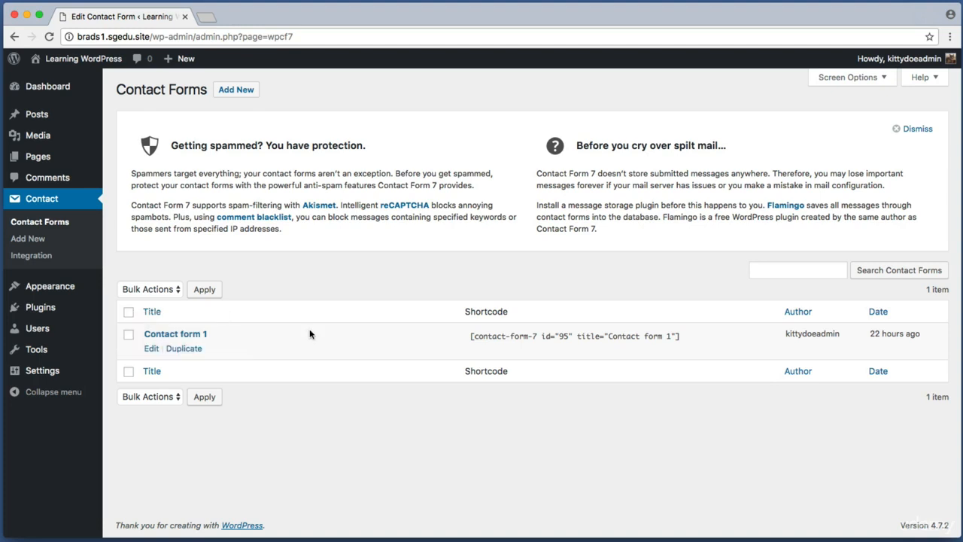
{"action": "key", "text": "super+shift+4"}
{"action": "left_click_drag", "start_coordinate": [142, 326], "coordinate": [248, 344]}
{"action": "key", "text": "super+shift+4"}
{"action": "left_click_drag", "start_coordinate": [462, 327], "coordinate": [693, 344]}
{"action": "key", "text": "super+shift+4"}
{"action": "left_click_drag", "start_coordinate": [458, 302], "coordinate": [697, 352]}
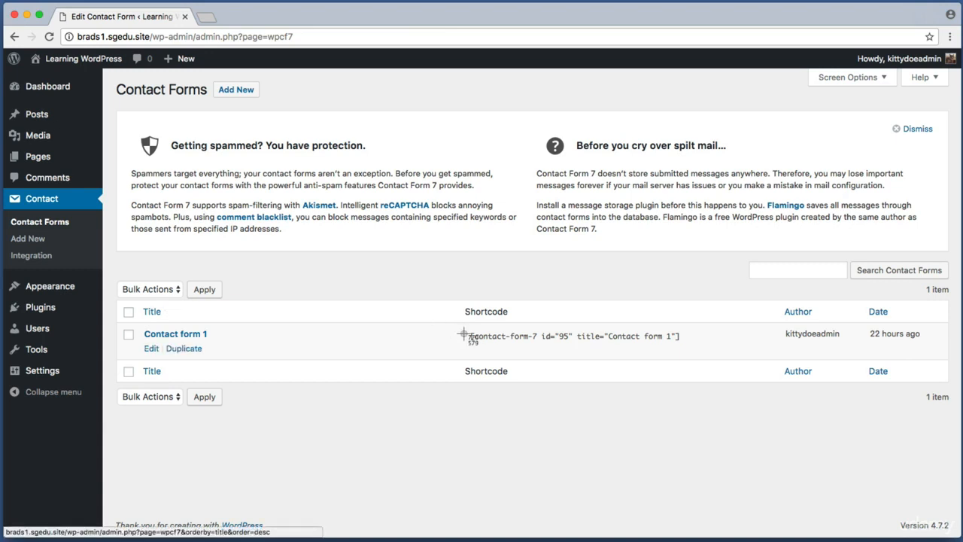
{"action": "left_click_drag", "start_coordinate": [462, 336], "coordinate": [703, 355]}
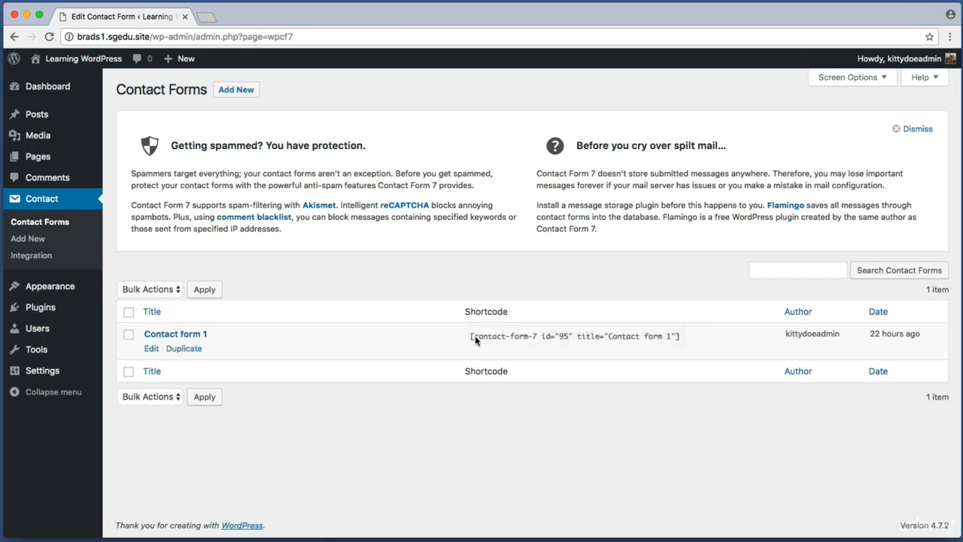
Copy the full shortcode [contact-form-7 id="95" title="Contact form 1"] and deselect it
{"action": "left_click_drag", "start_coordinate": [468, 337], "coordinate": [704, 338]}
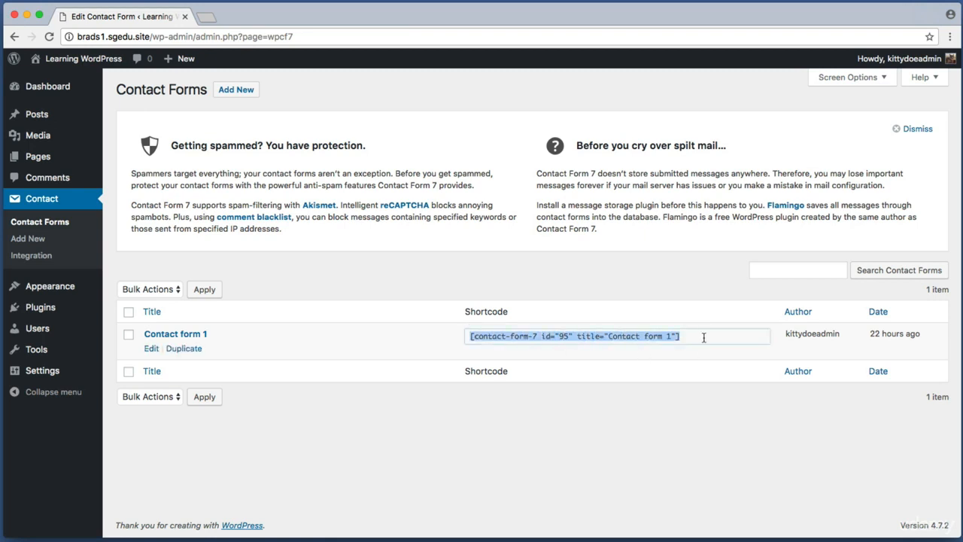
{"action": "right_click", "coordinate": [635, 334]}
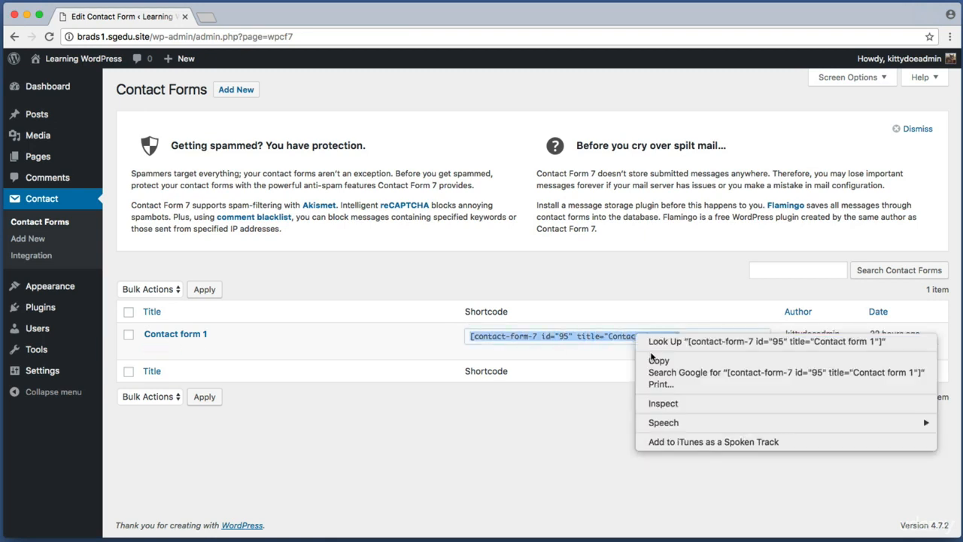
{"action": "left_click", "coordinate": [679, 364]}
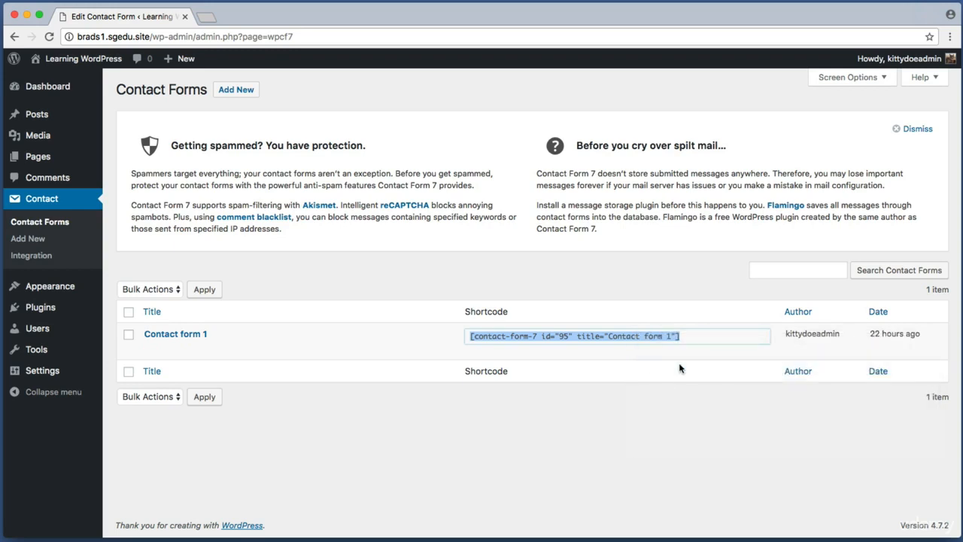
{"action": "left_click", "coordinate": [684, 401]}
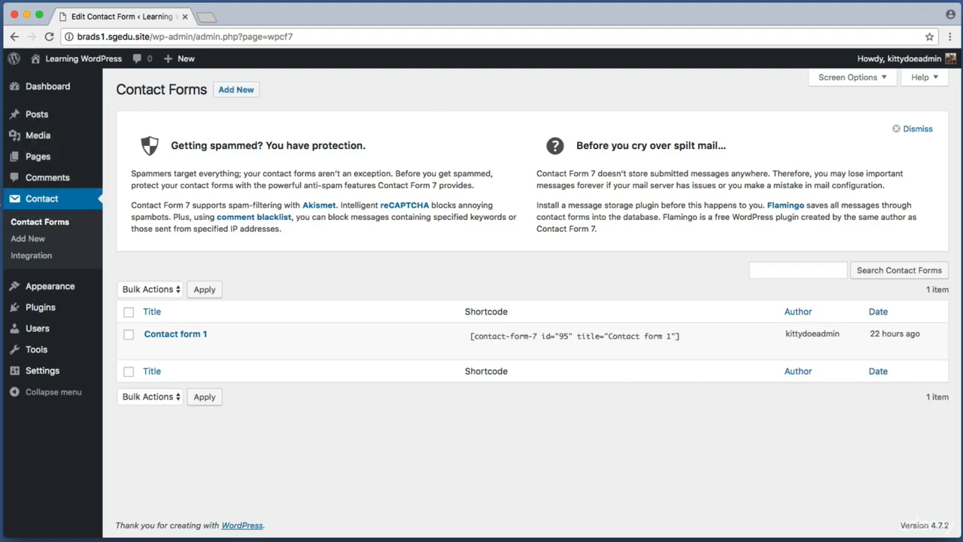
Open the Contact Us page for editing from the list of all pages
{"action": "left_click", "coordinate": [53, 162]}
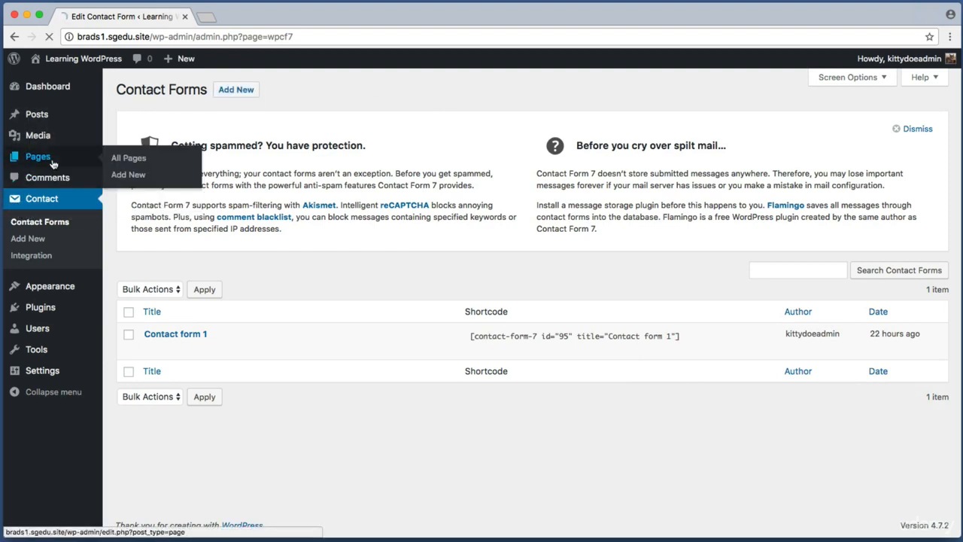
{"action": "left_click_drag", "start_coordinate": [118, 310], "coordinate": [252, 338]}
{"action": "left_click", "coordinate": [175, 324]}
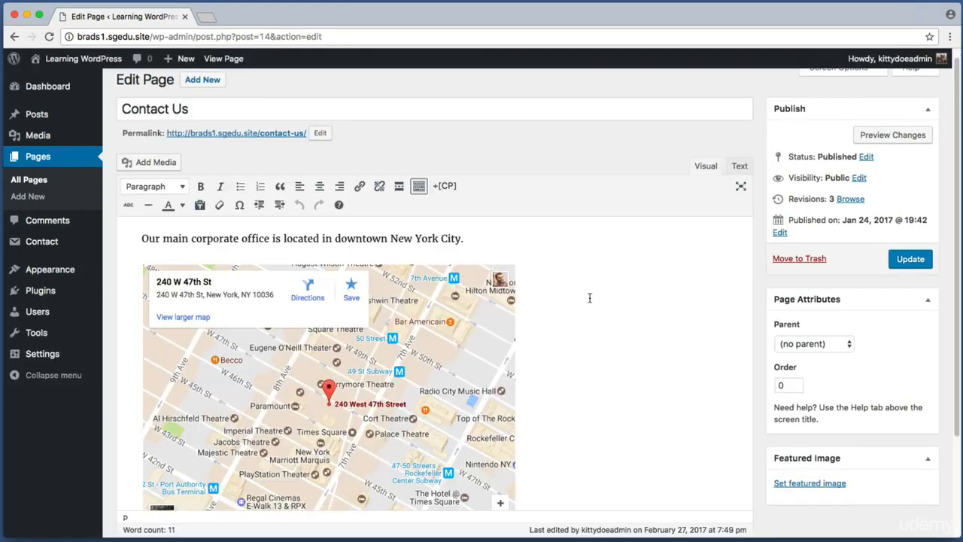
Paste the shortcode [contact-form-7 id="95" title="Contact form 1"] on its own line below the map in the page content
{"action": "scroll", "coordinate": [590, 298], "scroll_direction": "down", "scroll_amount": 3}
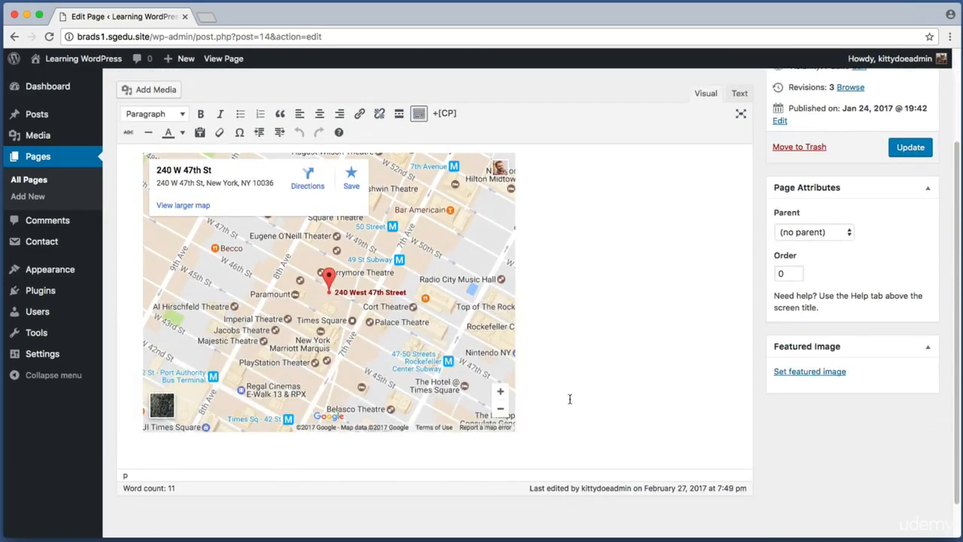
{"action": "key", "text": "super+shift+4"}
{"action": "left_click_drag", "start_coordinate": [549, 386], "coordinate": [577, 421]}
{"action": "key", "text": "Return"}
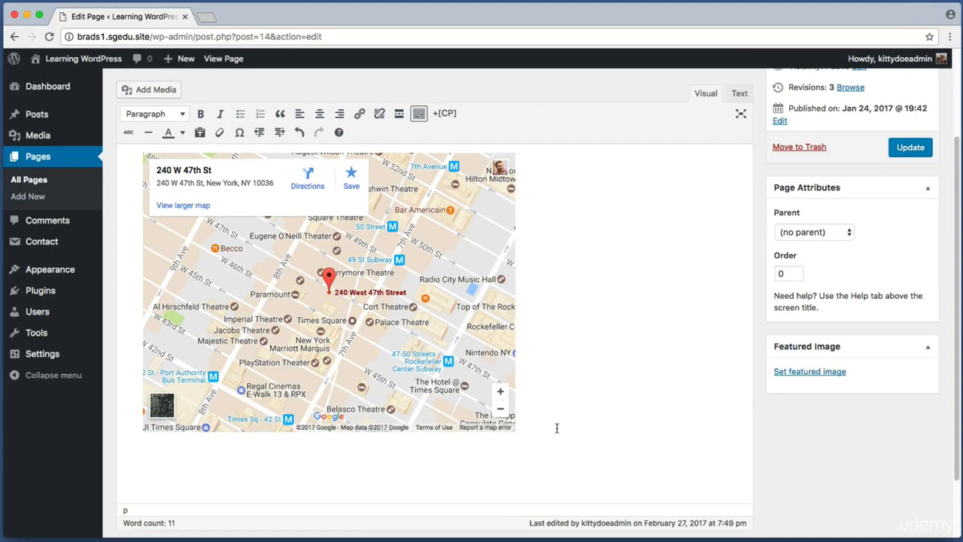
{"action": "right_click", "coordinate": [164, 464]}
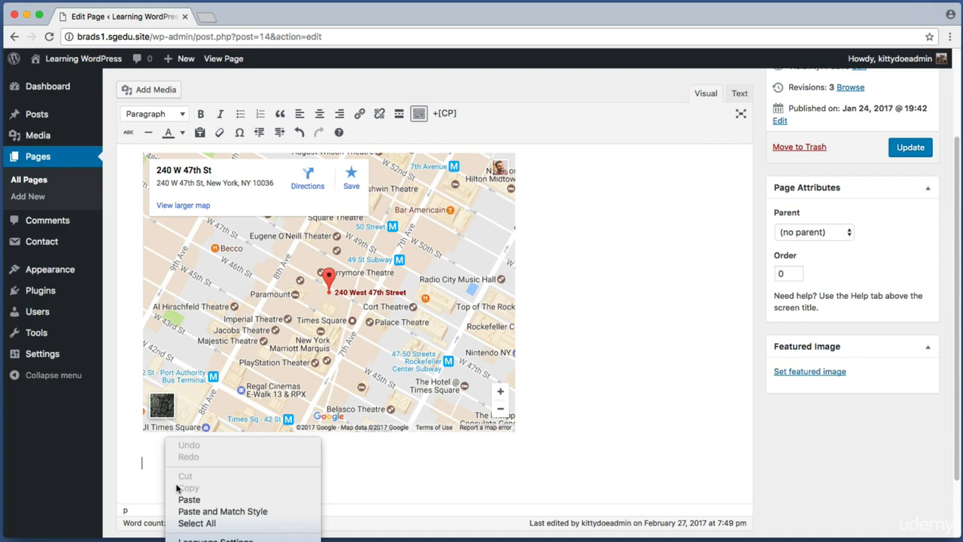
{"action": "left_click", "coordinate": [188, 501]}
{"action": "mouse_move", "coordinate": [388, 464]}
{"action": "left_mouse_down"}
{"action": "mouse_move", "coordinate": [154, 461]}
{"action": "mouse_move", "coordinate": [374, 464]}
{"action": "left_mouse_up"}
{"action": "left_click", "coordinate": [143, 463]}
{"action": "left_click", "coordinate": [437, 468]}
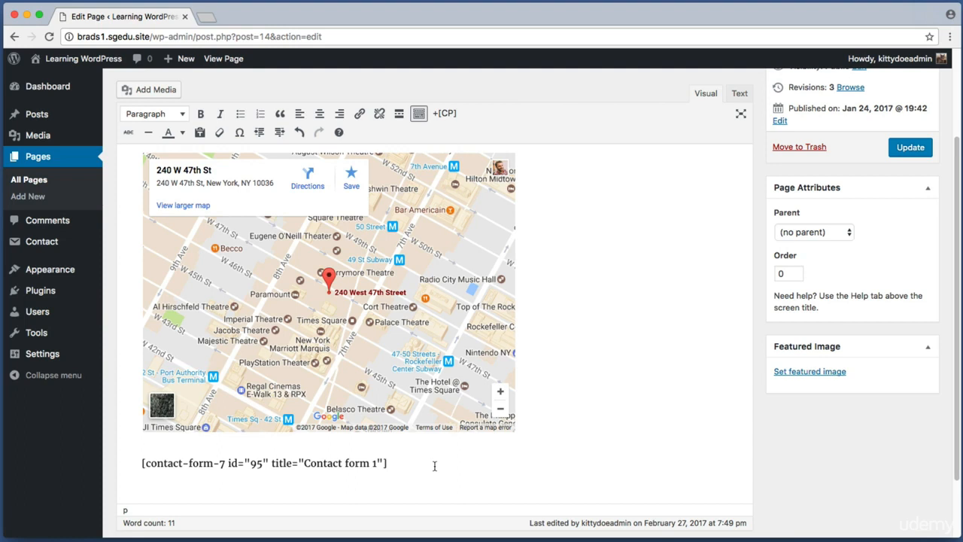
Update the Contact Us page to publish the added contact form
{"action": "key", "text": "super+shift+4"}
{"action": "left_click_drag", "start_coordinate": [882, 125], "coordinate": [947, 163]}
{"action": "left_click", "coordinate": [926, 157]}
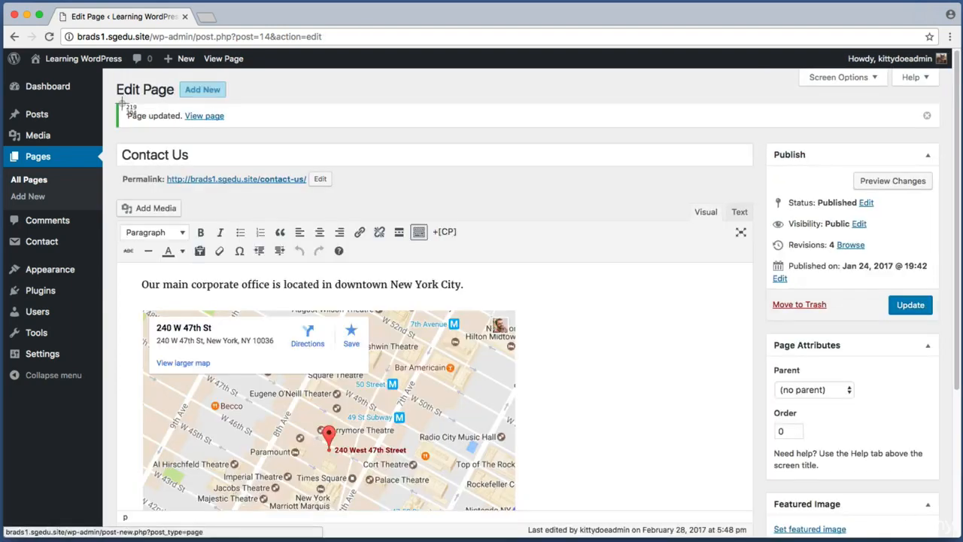
Open the updated Contact Us page in a new browser tab and examine the contact form below the map
{"action": "key", "text": "super+shift+4"}
{"action": "left_click_drag", "start_coordinate": [161, 121], "coordinate": [242, 130]}
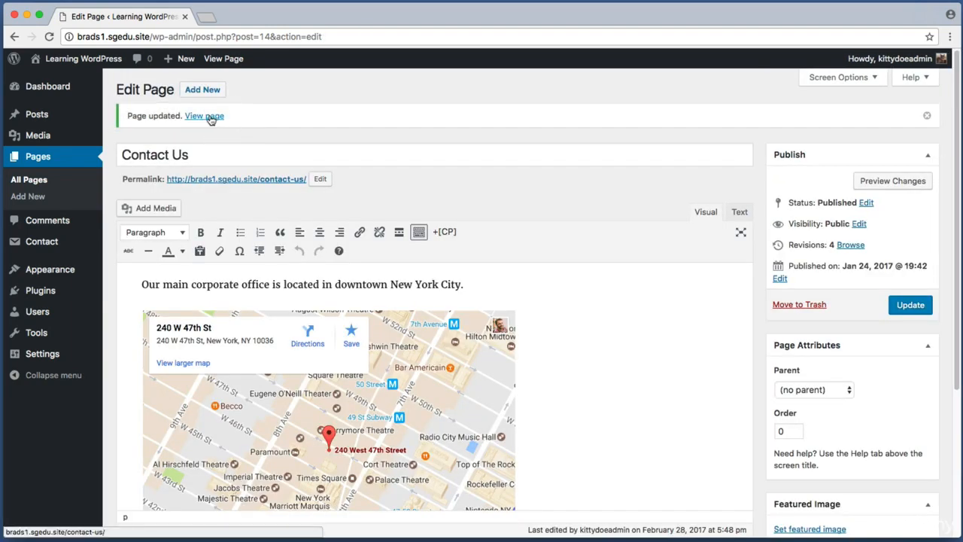
{"action": "left_click", "coordinate": [211, 118], "text": "super"}
{"action": "left_click", "coordinate": [260, 17]}
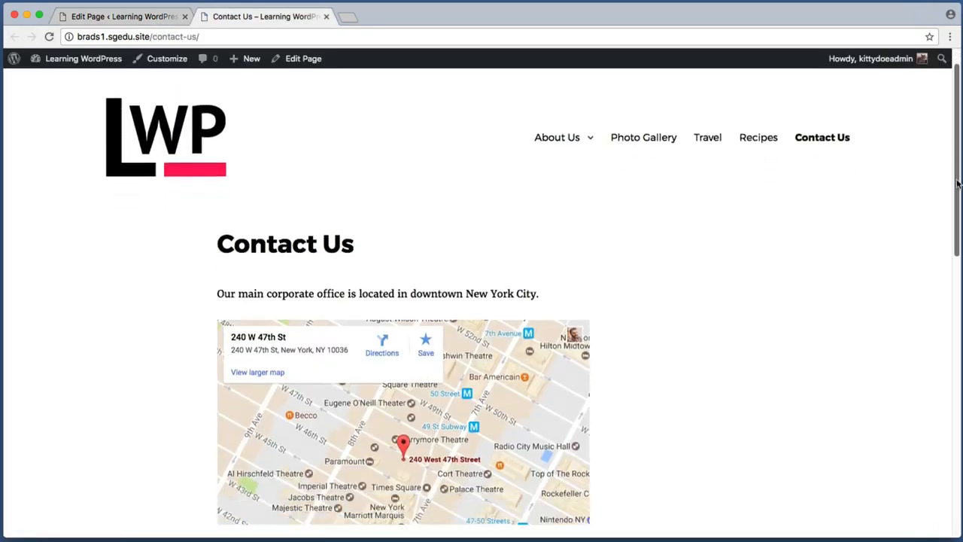
{"action": "scroll", "coordinate": [958, 183], "scroll_direction": "down", "scroll_amount": 5}
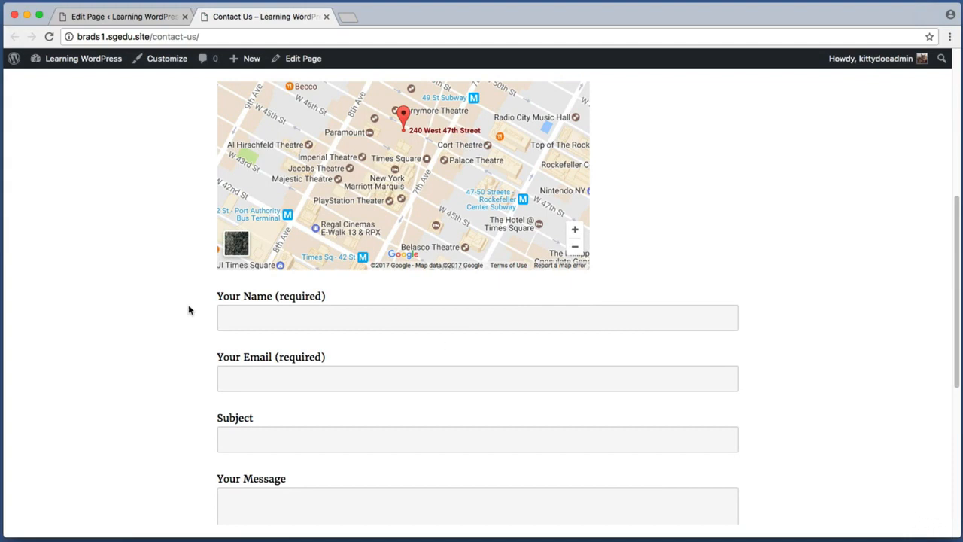
{"action": "key", "text": "super+shift+4"}
{"action": "left_click_drag", "start_coordinate": [197, 284], "coordinate": [808, 502]}
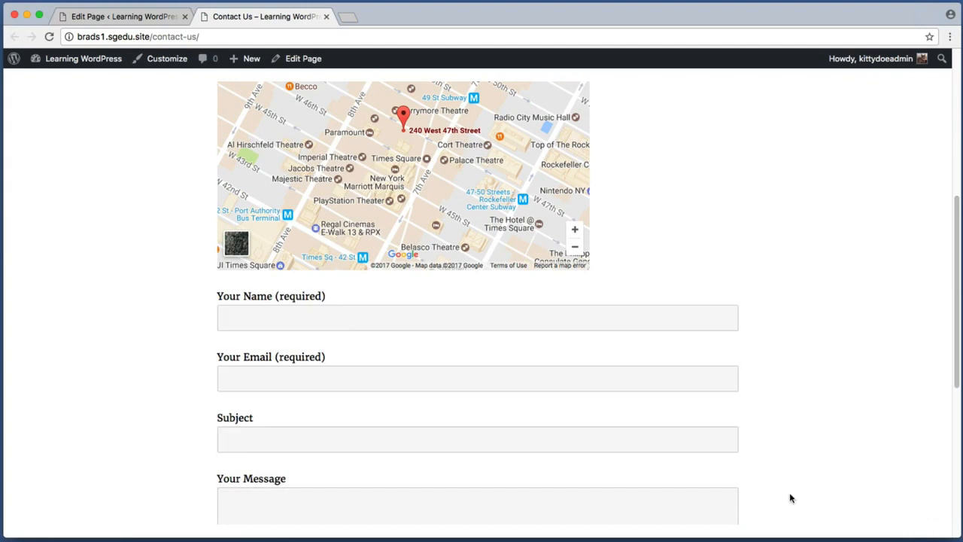
Fill in the contact form's required name and email fields with the test sender's name and email address
{"action": "left_click", "coordinate": [274, 315]}
{"action": "type", "text": "John Doe"}
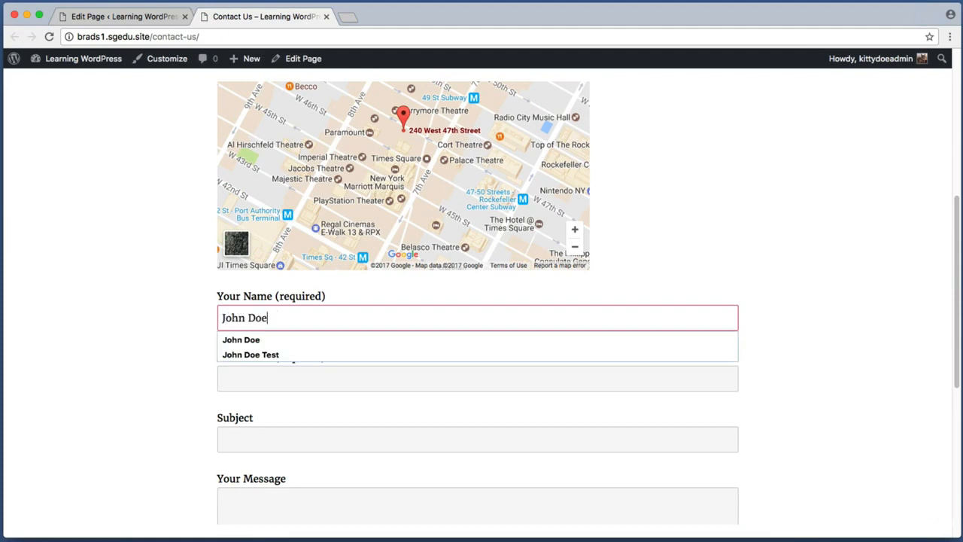
{"action": "left_click", "coordinate": [228, 361]}
{"action": "left_click", "coordinate": [252, 380]}
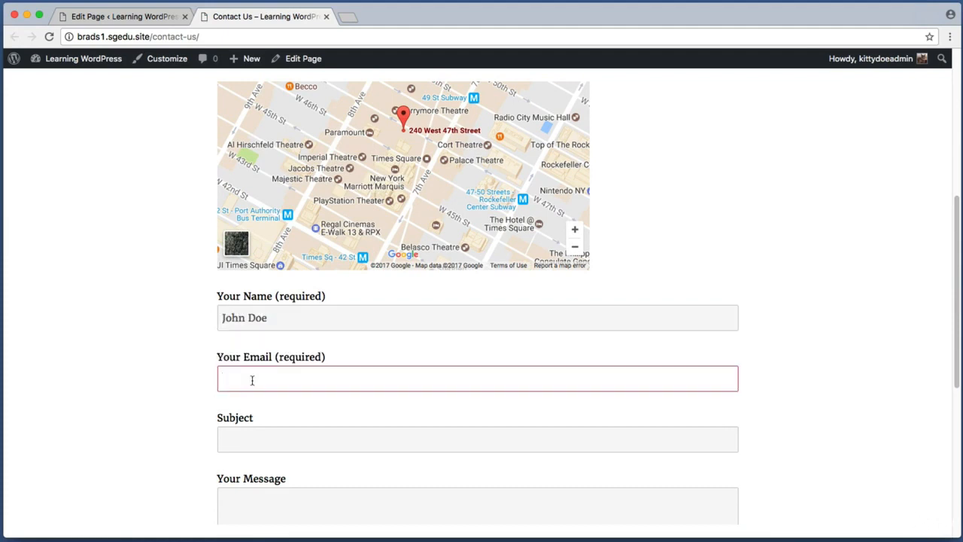
{"action": "type", "text": "johndoee@j"}
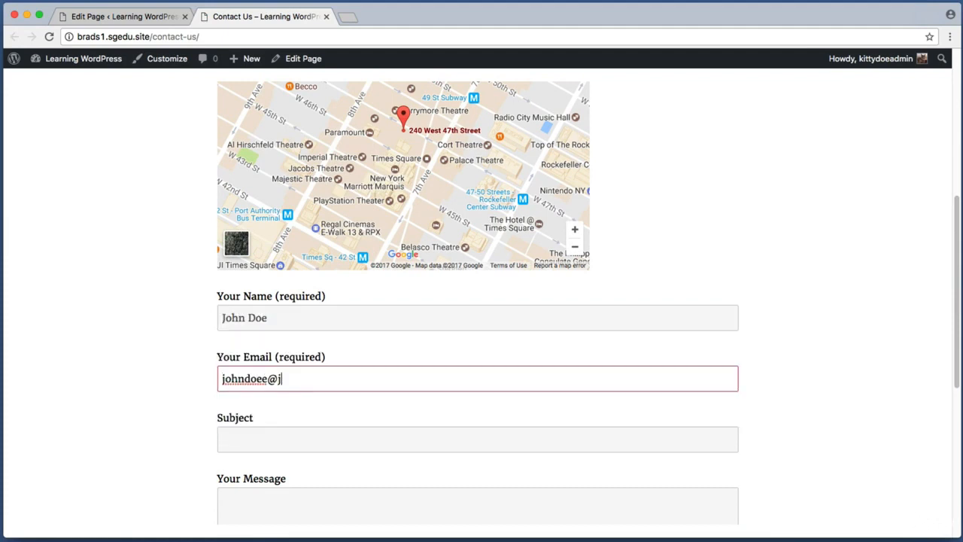
{"action": "type", "text": "ohndoe.gov"}
Set the subject to "Hello - I'd like to work with you" and the message to "Hello, can I hire you? Lorem ipsum hello world."
{"action": "scroll", "coordinate": [254, 381], "scroll_direction": "down", "scroll_amount": 3}
{"action": "left_click", "coordinate": [285, 310]}
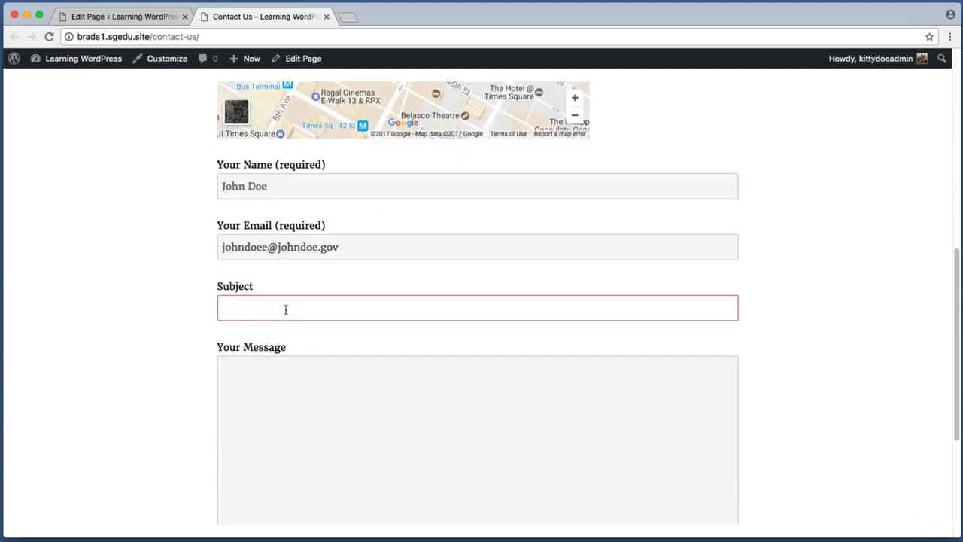
{"action": "type", "text": "Hello - I'd like to work with you"}
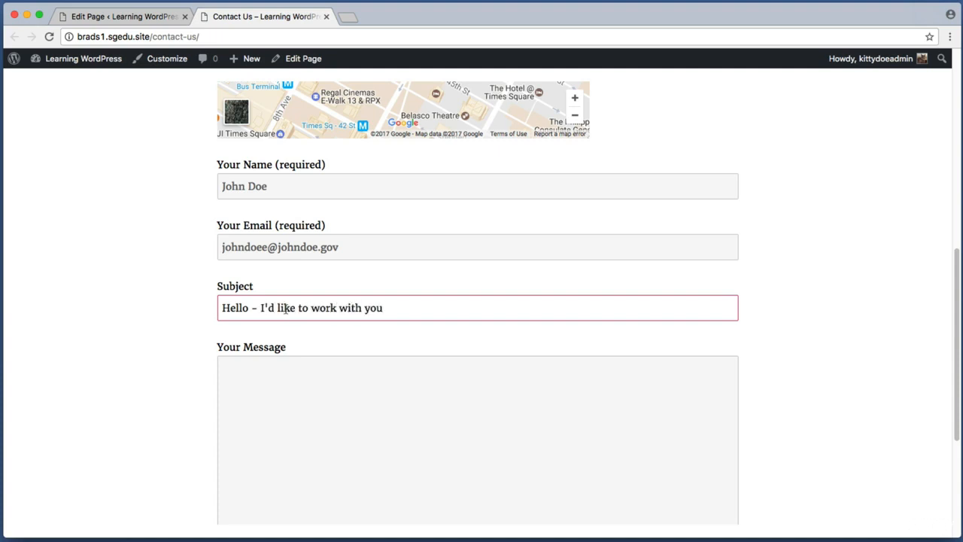
{"action": "scroll", "coordinate": [286, 310], "scroll_direction": "down", "scroll_amount": 2}
{"action": "left_click", "coordinate": [294, 314]}
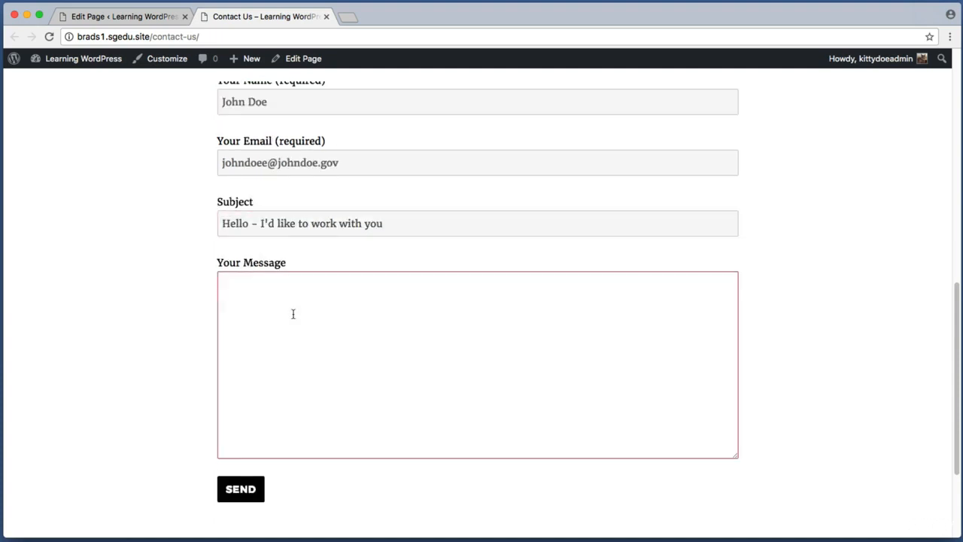
{"action": "type", "text": "Hello, can I hire you? Lo"}
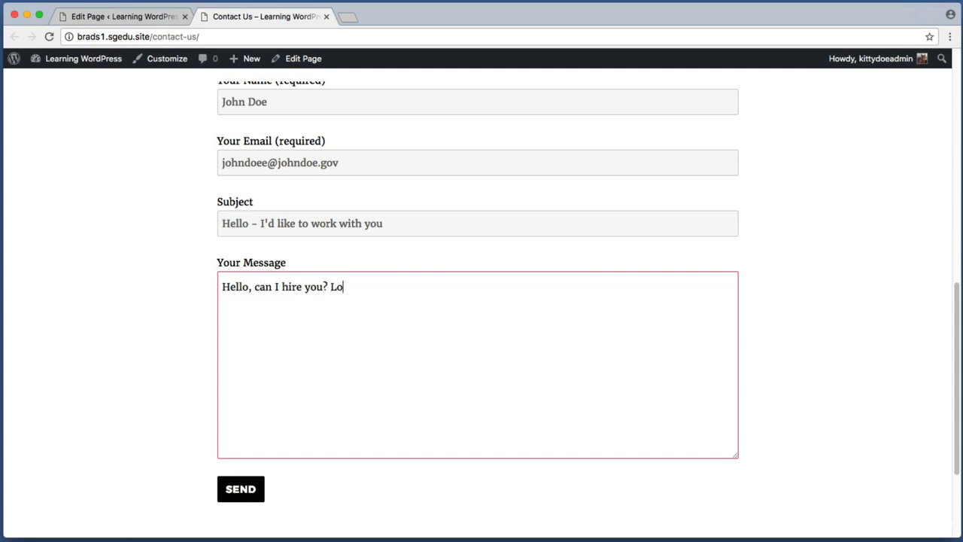
{"action": "type", "text": "rem ipsum hello wor"}
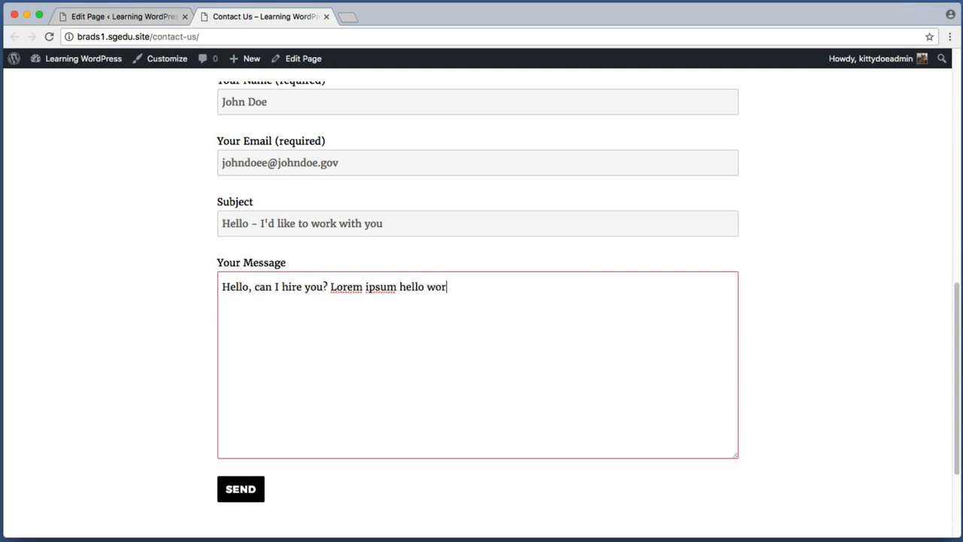
{"action": "type", "text": "ld."}
Review the completed contact form entries and send the test message
{"action": "scroll", "coordinate": [284, 340], "scroll_direction": "down", "scroll_amount": 3}
{"action": "key", "text": "super+shift+4"}
{"action": "left_click_drag", "start_coordinate": [182, 369], "coordinate": [285, 408]}
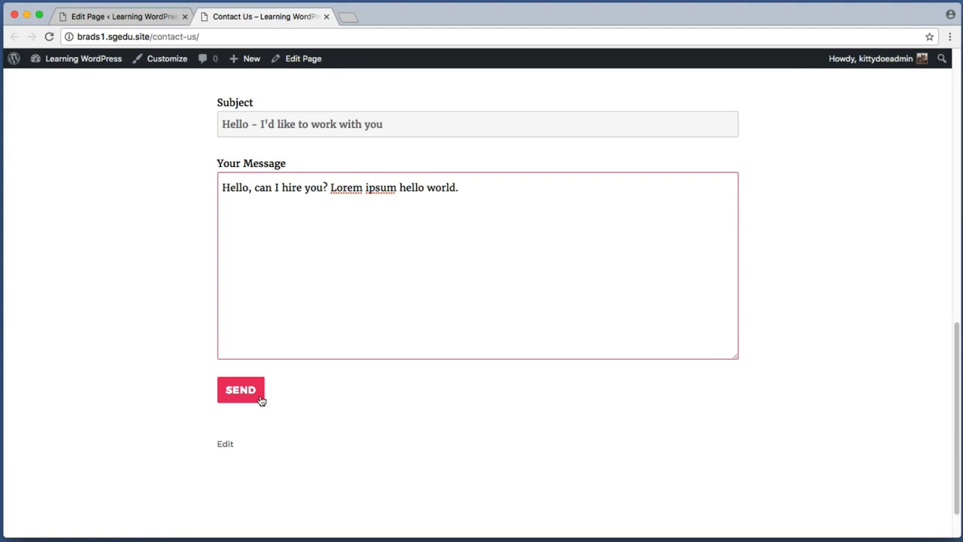
{"action": "scroll", "coordinate": [261, 400], "scroll_direction": "up", "scroll_amount": 3}
{"action": "key", "text": "super+shift+4"}
{"action": "left_click_drag", "start_coordinate": [181, 109], "coordinate": [580, 438]}
{"action": "scroll", "coordinate": [296, 407], "scroll_direction": "down", "scroll_amount": 2}
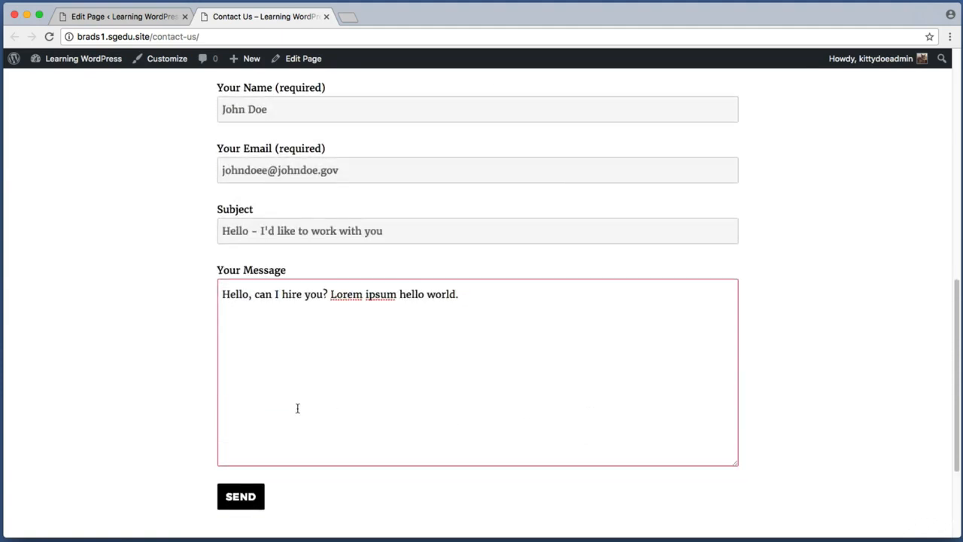
{"action": "scroll", "coordinate": [204, 384], "scroll_direction": "down", "scroll_amount": 1}
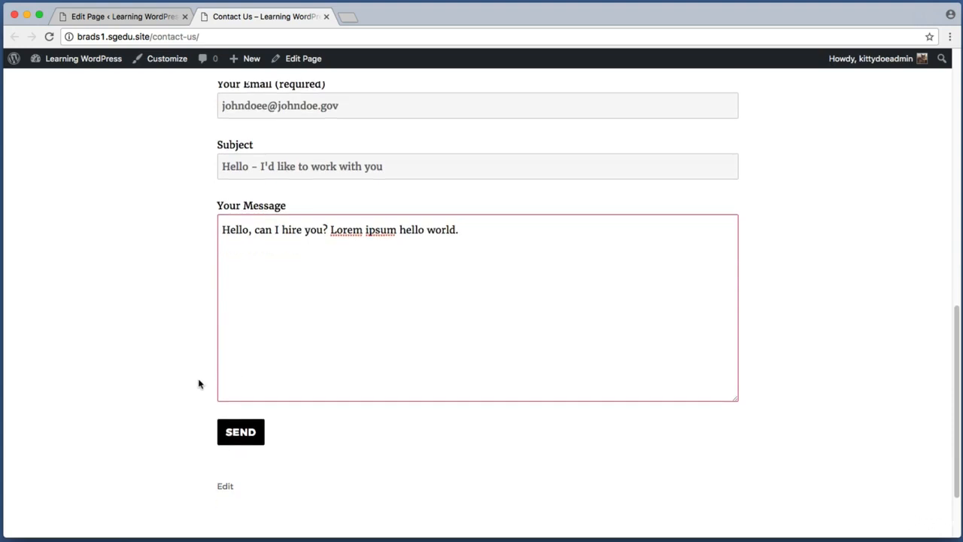
{"action": "left_click", "coordinate": [239, 420]}
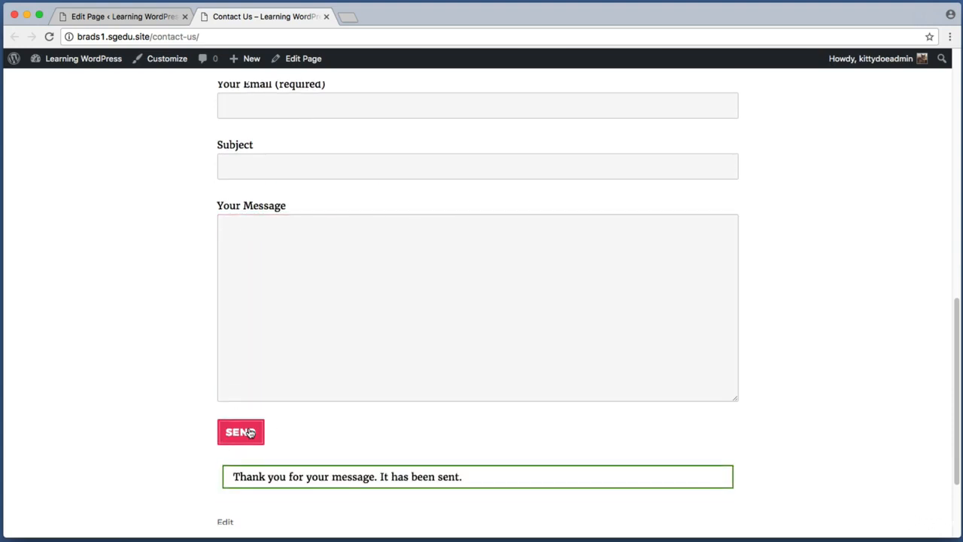
Examine the response shown below the form and the state of its fields after sending
{"action": "key", "text": "super+shift+4"}
{"action": "left_click_drag", "start_coordinate": [214, 460], "coordinate": [507, 488]}
{"action": "key", "text": "super+shift+4"}
{"action": "left_click_drag", "start_coordinate": [183, 86], "coordinate": [728, 399]}
{"action": "scroll", "coordinate": [178, 296], "scroll_direction": "up", "scroll_amount": 3}
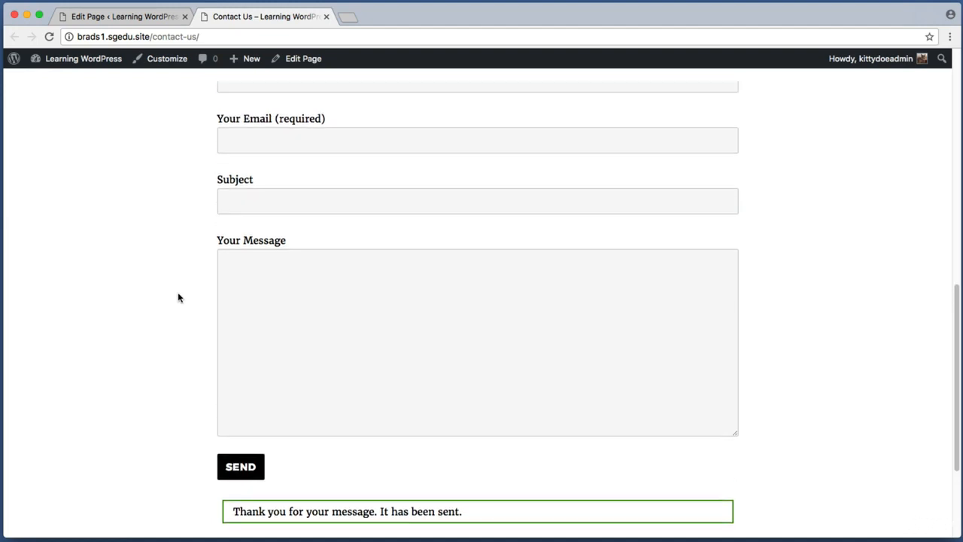
Review the published Contact Us page from its heading through the map to the contact form fields
{"action": "scroll", "coordinate": [179, 294], "scroll_direction": "up", "scroll_amount": 7}
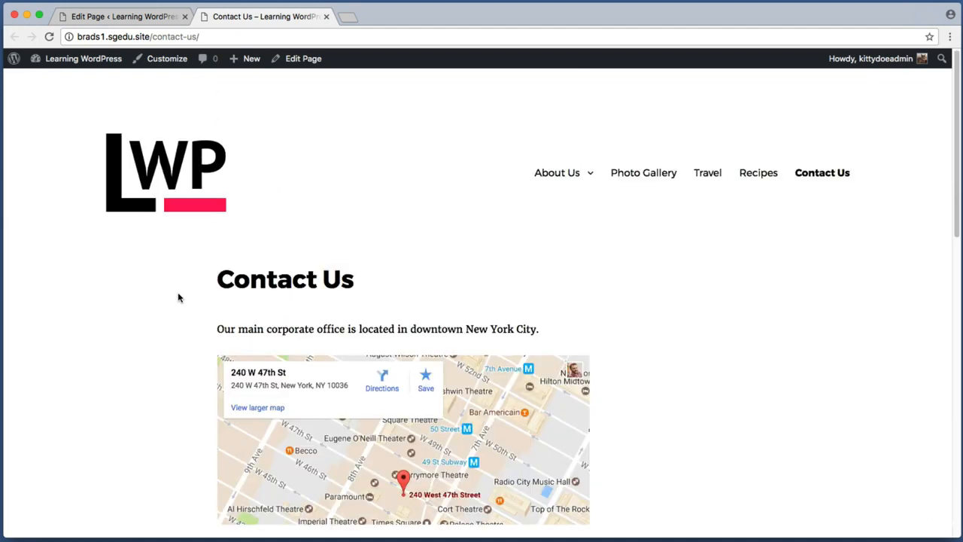
{"action": "left_click_drag", "start_coordinate": [219, 260], "coordinate": [429, 305]}
{"action": "left_click", "coordinate": [429, 306]}
{"action": "scroll", "coordinate": [111, 331], "scroll_direction": "down", "scroll_amount": 1}
{"action": "scroll", "coordinate": [112, 331], "scroll_direction": "down", "scroll_amount": 10}
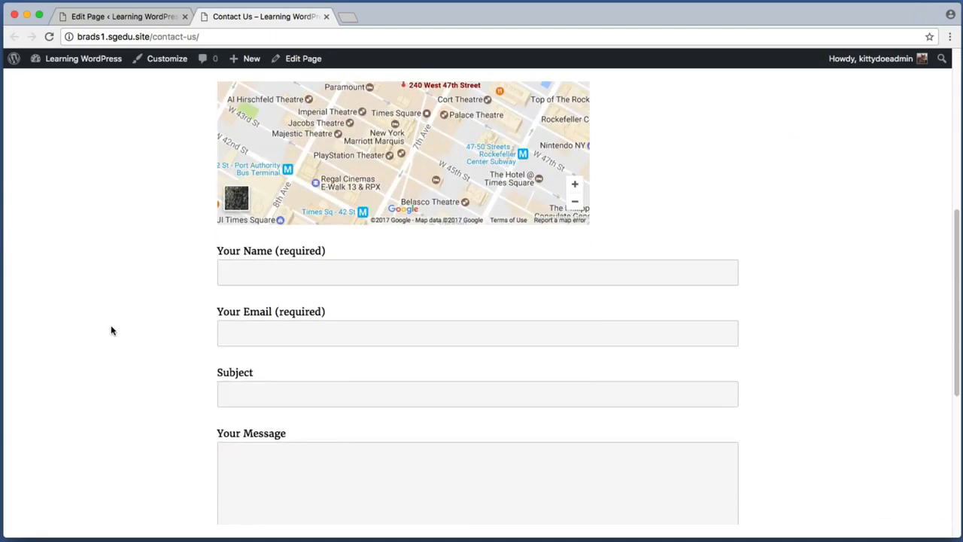
{"action": "left_click_drag", "start_coordinate": [198, 208], "coordinate": [785, 500]}
{"action": "scroll", "coordinate": [185, 209], "scroll_direction": "down", "scroll_amount": 3}
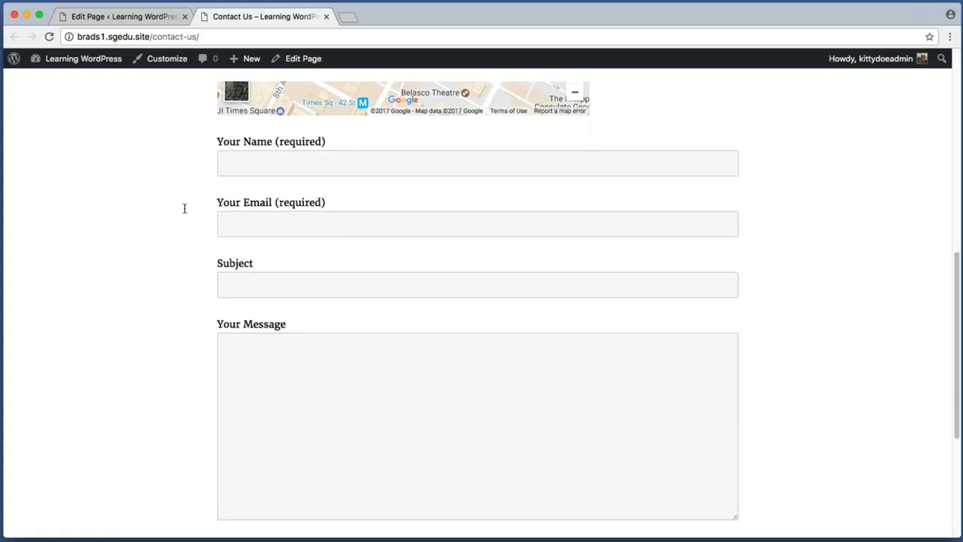
Examine the contact form's fields and labels, particularly the "Your Name (required)" label and its field
{"action": "key", "text": "super+shift+4"}
{"action": "left_click_drag", "start_coordinate": [190, 132], "coordinate": [808, 427]}
{"action": "key", "text": "super+shift+4"}
{"action": "left_click_drag", "start_coordinate": [207, 133], "coordinate": [355, 148]}
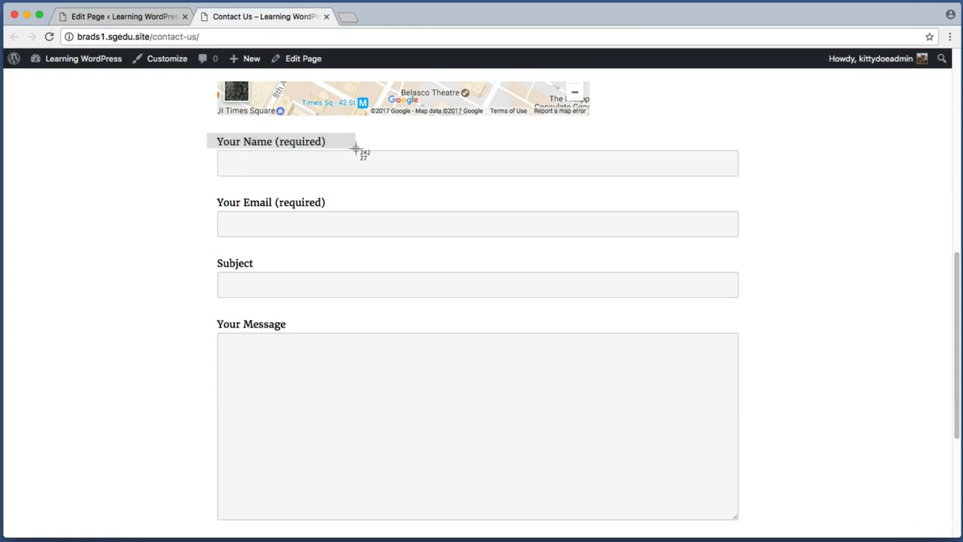
{"action": "left_click_drag", "start_coordinate": [355, 148], "coordinate": [355, 148]}
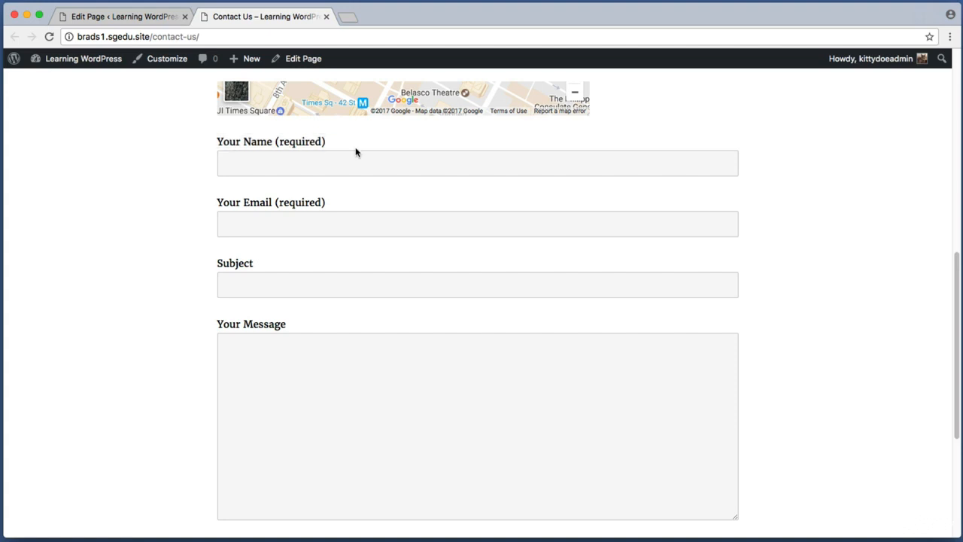
{"action": "left_click", "coordinate": [320, 166]}
{"action": "left_click", "coordinate": [370, 146]}
{"action": "left_click", "coordinate": [369, 158]}
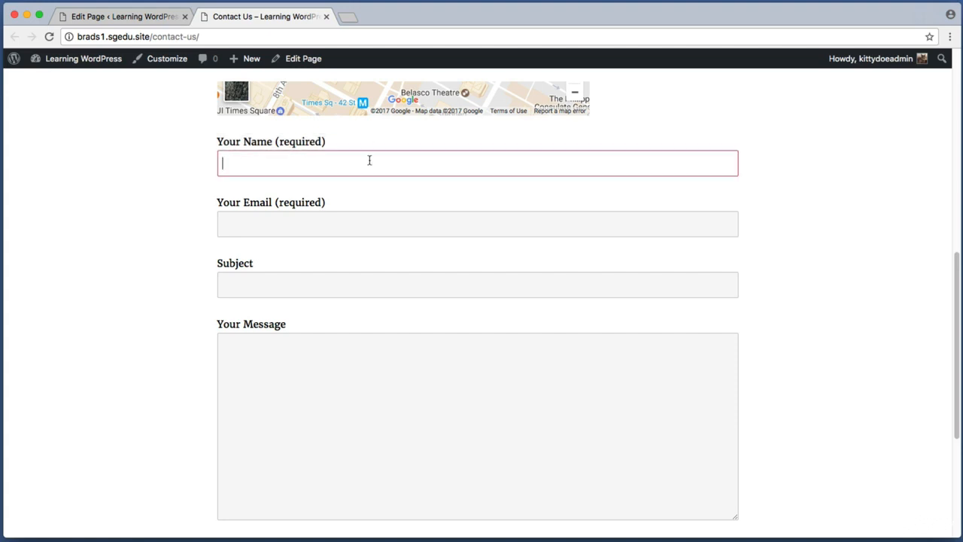
{"action": "left_click", "coordinate": [371, 146]}
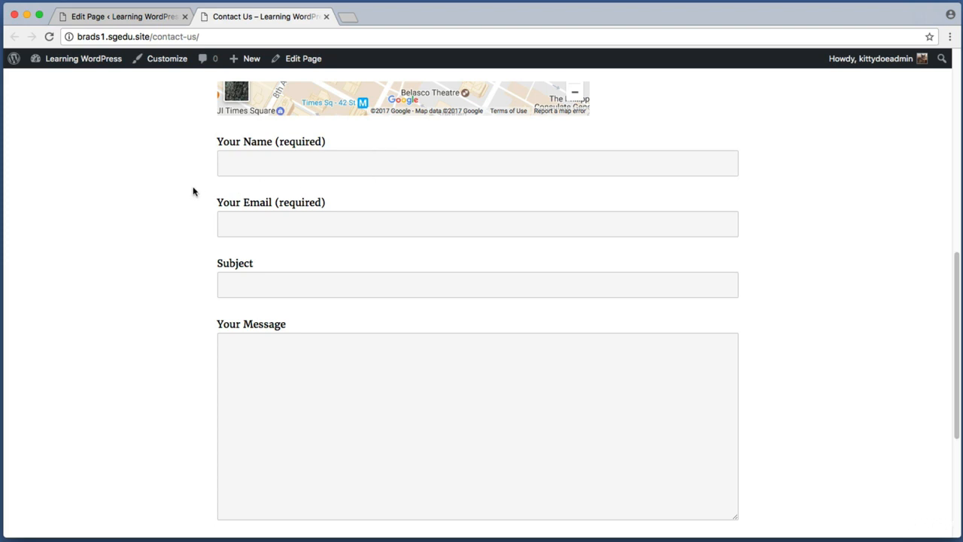
Close the published page's tab and open Contact form 1 for editing from the plugin's list of contact forms
{"action": "left_click", "coordinate": [327, 16]}
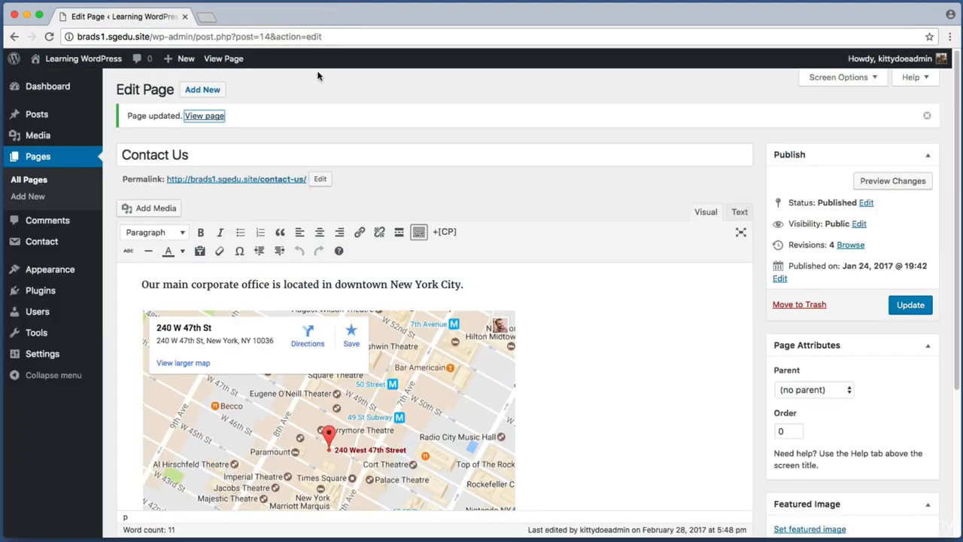
{"action": "left_click", "coordinate": [285, 85]}
{"action": "key", "text": "shift+super+4"}
{"action": "left_click_drag", "start_coordinate": [110, 69], "coordinate": [48, 207]}
{"action": "mouse_move", "coordinate": [65, 250]}
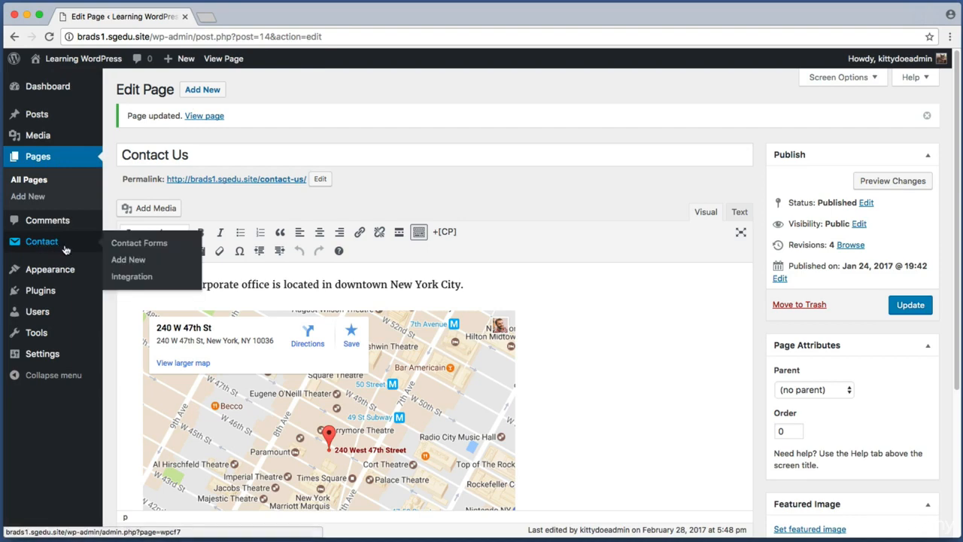
{"action": "left_click", "coordinate": [64, 246]}
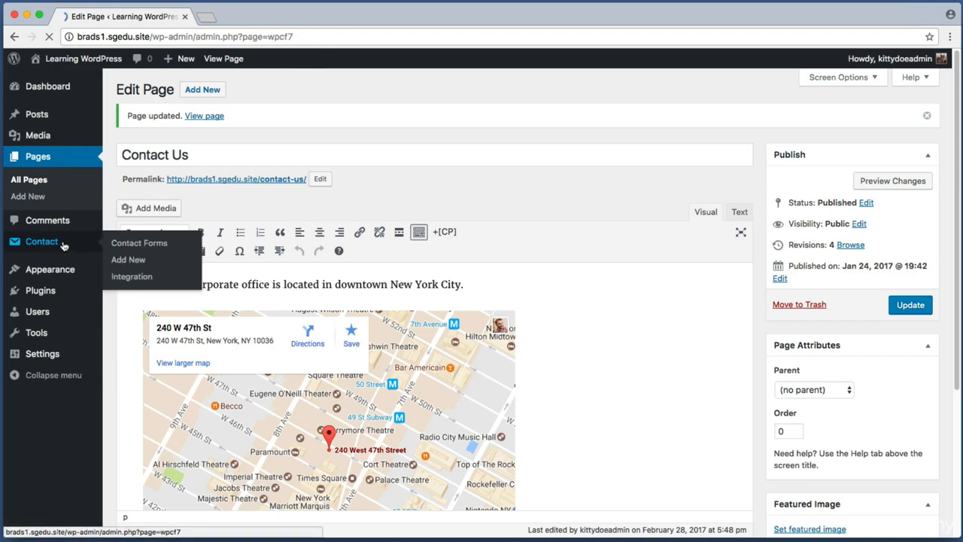
{"action": "key", "text": "super+shift+4"}
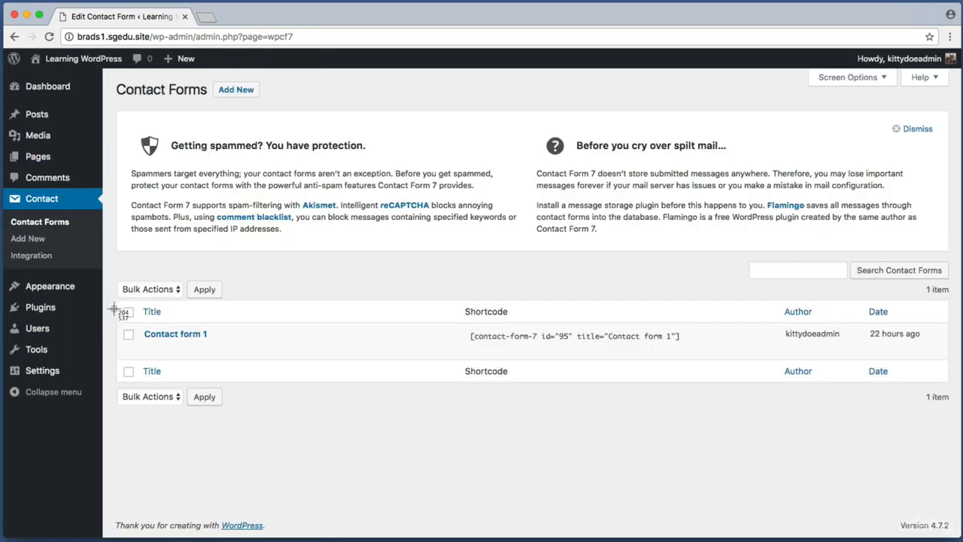
{"action": "left_click_drag", "start_coordinate": [126, 316], "coordinate": [220, 349]}
{"action": "left_click", "coordinate": [170, 337]}
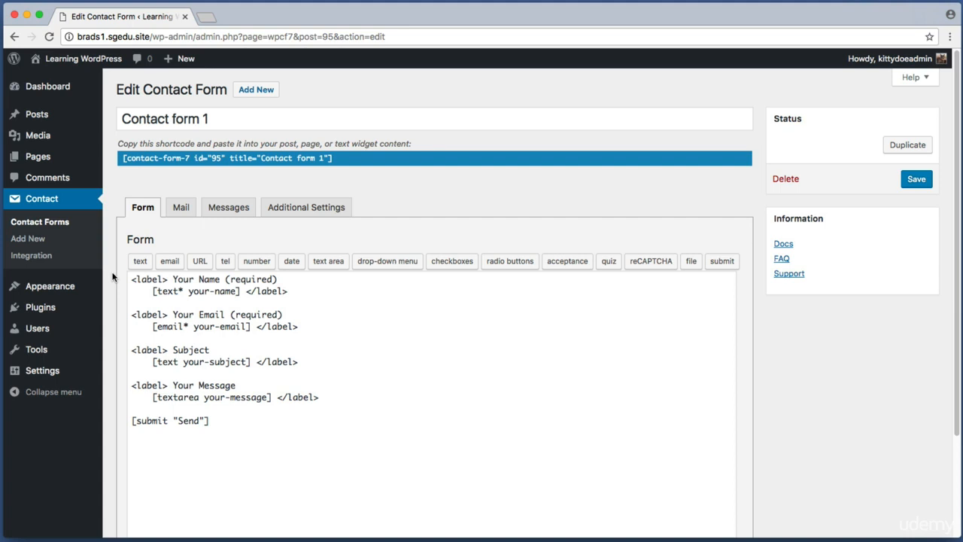
Examine the shortcode and the form template code of Contact form 1
{"action": "key", "text": "super+shift+4"}
{"action": "left_click_drag", "start_coordinate": [113, 133], "coordinate": [436, 182]}
{"action": "left_click_drag", "start_coordinate": [115, 185], "coordinate": [462, 441]}
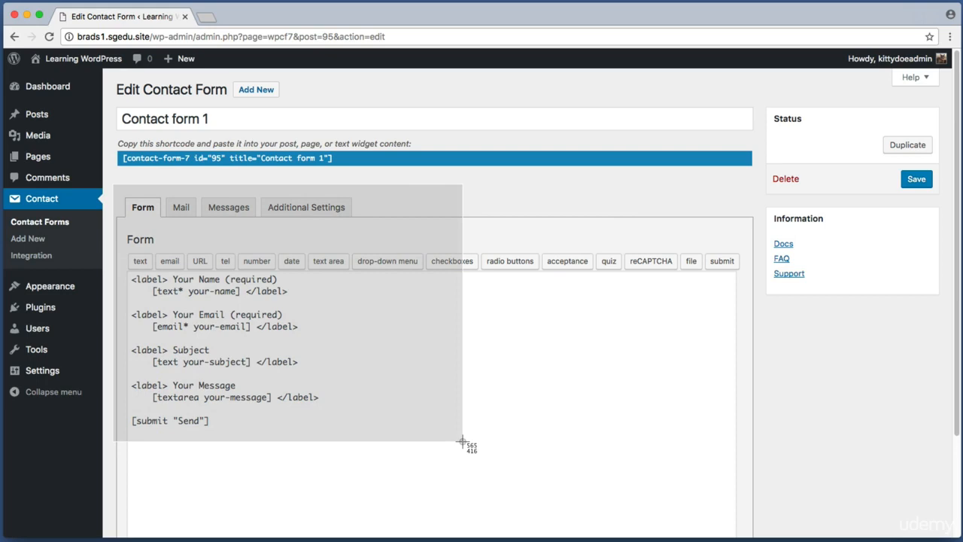
Examine the form template of Contact form 1 as a whole, particularly the block for the name field
{"action": "left_click_drag", "start_coordinate": [462, 442], "coordinate": [462, 442]}
{"action": "left_click_drag", "start_coordinate": [331, 426], "coordinate": [129, 279]}
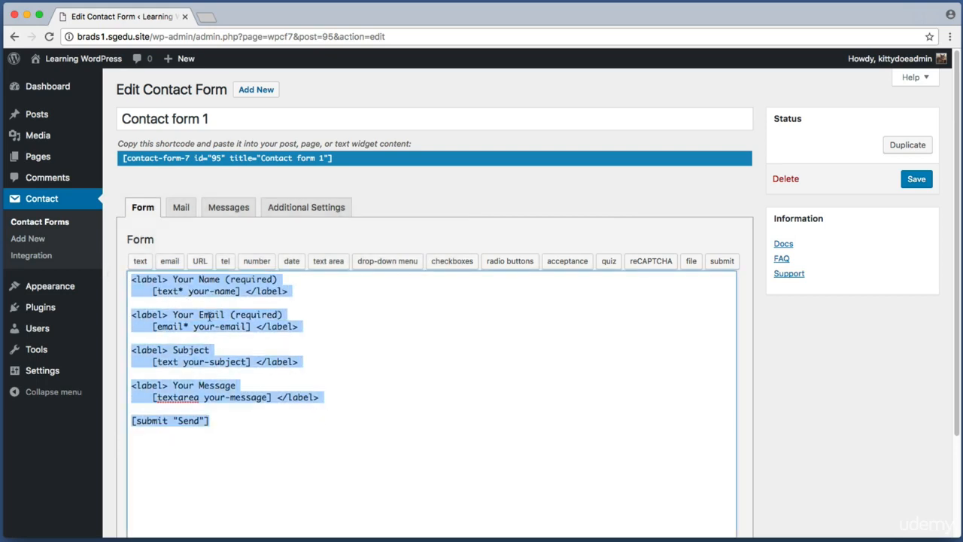
{"action": "left_click", "coordinate": [307, 303]}
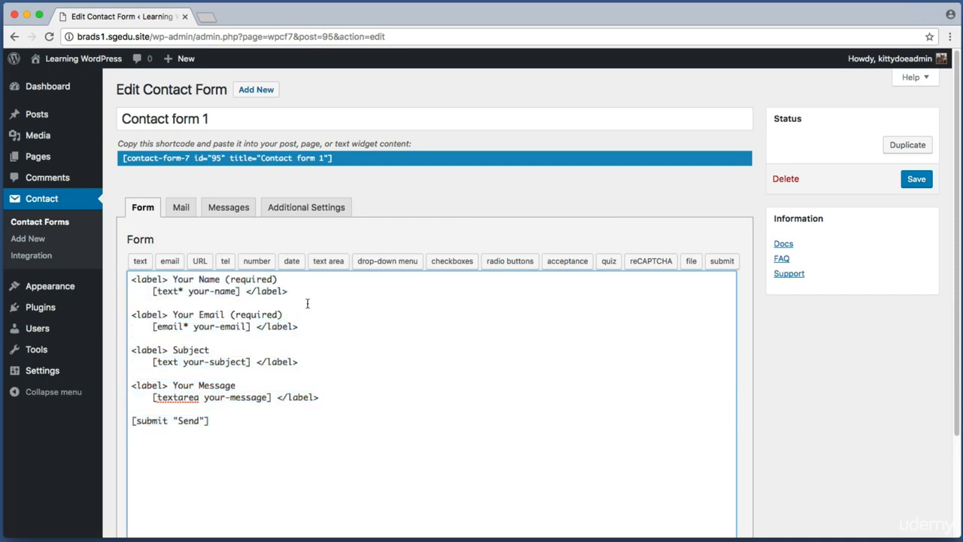
{"action": "left_click_drag", "start_coordinate": [301, 288], "coordinate": [129, 274]}
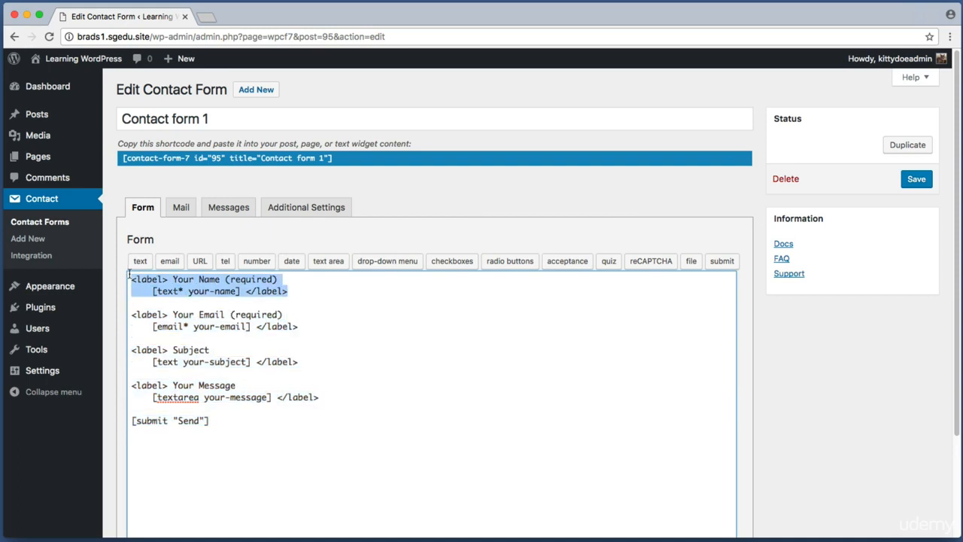
{"action": "left_click", "coordinate": [322, 291]}
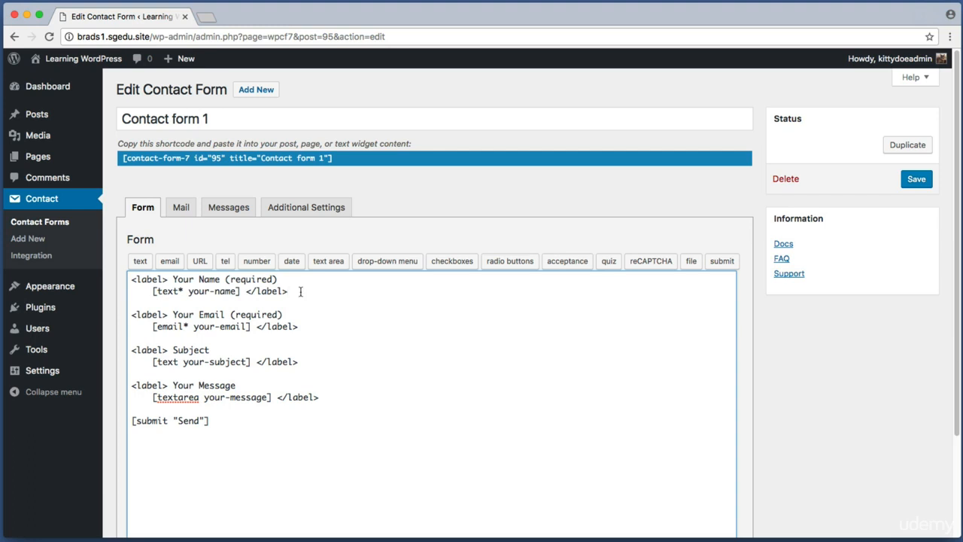
Examine the opening and closing label tags that wrap the name field in the form template
{"action": "left_click_drag", "start_coordinate": [318, 289], "coordinate": [132, 277]}
{"action": "left_click", "coordinate": [167, 279]}
{"action": "left_click", "coordinate": [250, 291]}
{"action": "left_click_drag", "start_coordinate": [251, 290], "coordinate": [305, 293]}
{"action": "left_click", "coordinate": [262, 291]}
Examine the "Your Name (required)" label text and the parts of its [text* your-name] tag
{"action": "left_click_drag", "start_coordinate": [173, 280], "coordinate": [284, 278]}
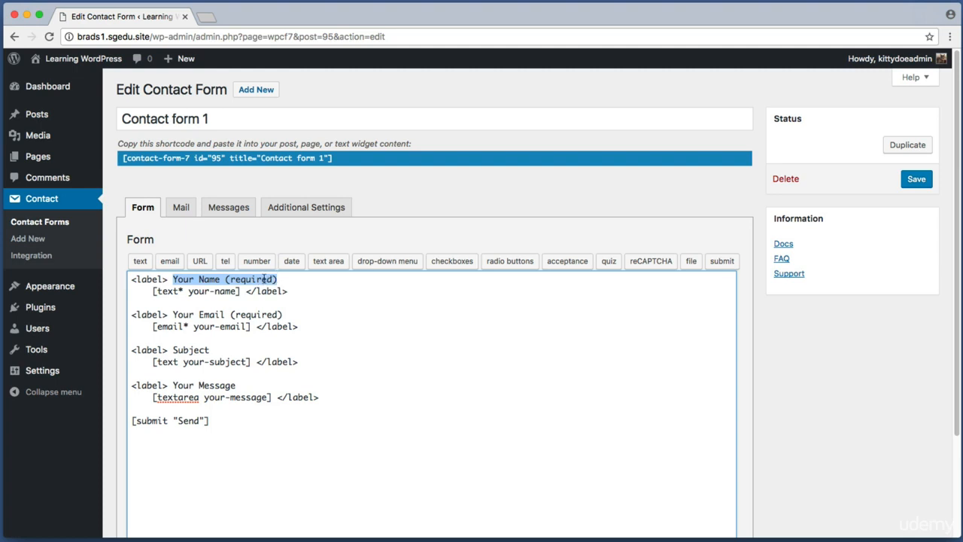
{"action": "left_click_drag", "start_coordinate": [153, 291], "coordinate": [241, 290]}
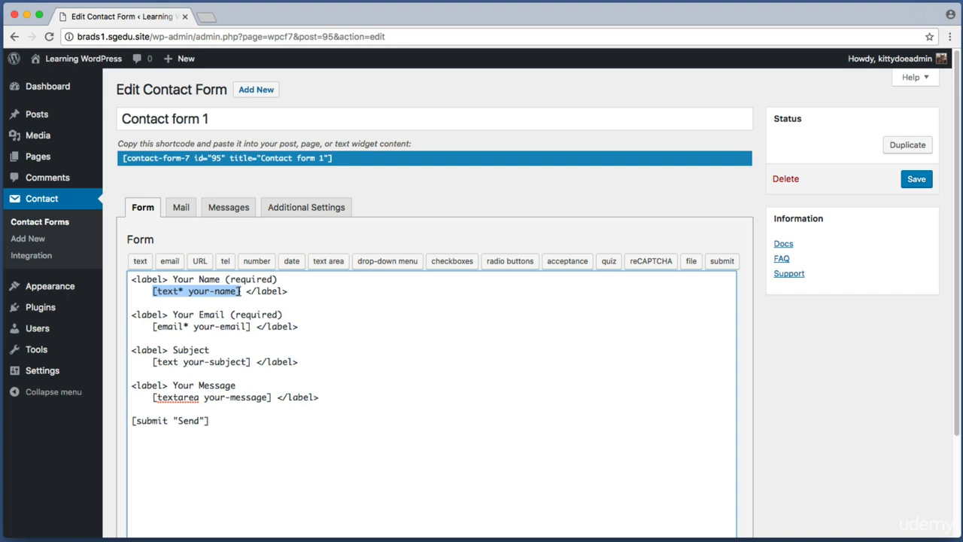
{"action": "double_click", "coordinate": [170, 292]}
{"action": "left_click", "coordinate": [157, 292]}
{"action": "left_click_drag", "start_coordinate": [155, 292], "coordinate": [180, 295]}
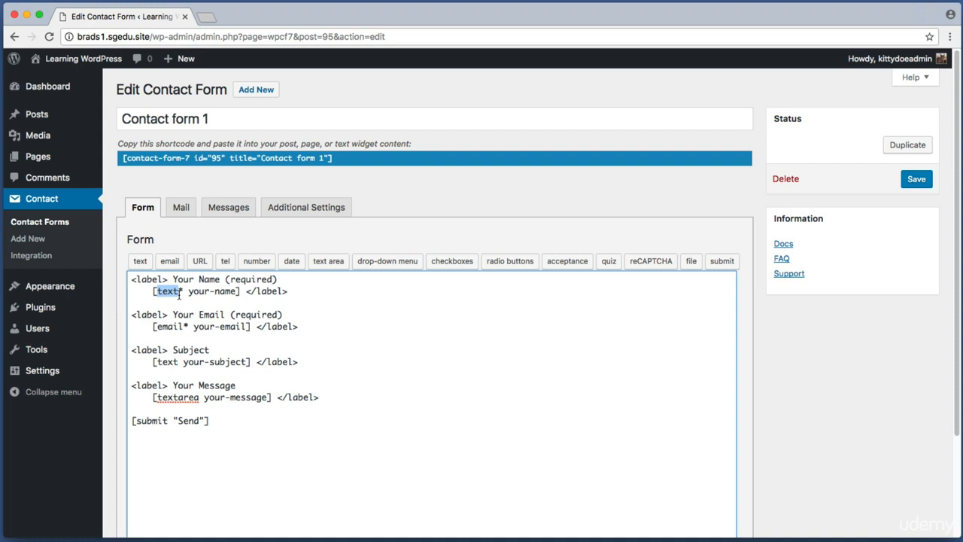
{"action": "left_click_drag", "start_coordinate": [188, 292], "coordinate": [239, 292]}
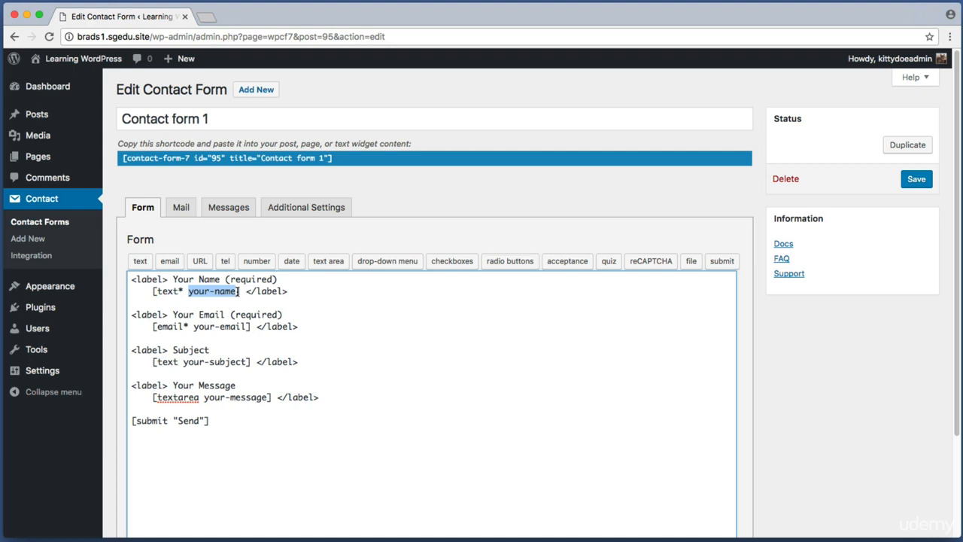
Examine the "Your Email (required)" label text and the type and name in its [email* your-email] tag
{"action": "left_click_drag", "start_coordinate": [325, 332], "coordinate": [109, 310]}
{"action": "left_click", "coordinate": [190, 317]}
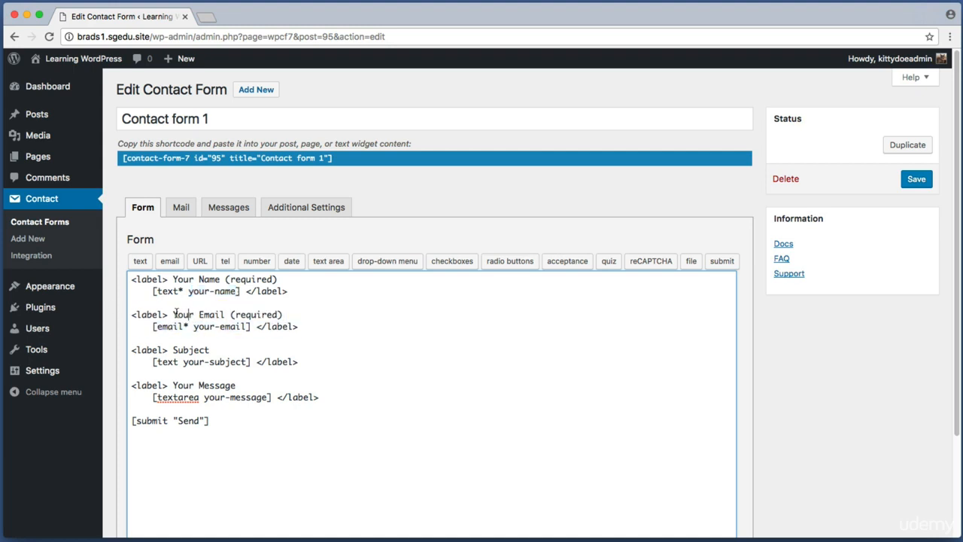
{"action": "left_click_drag", "start_coordinate": [173, 316], "coordinate": [286, 317]}
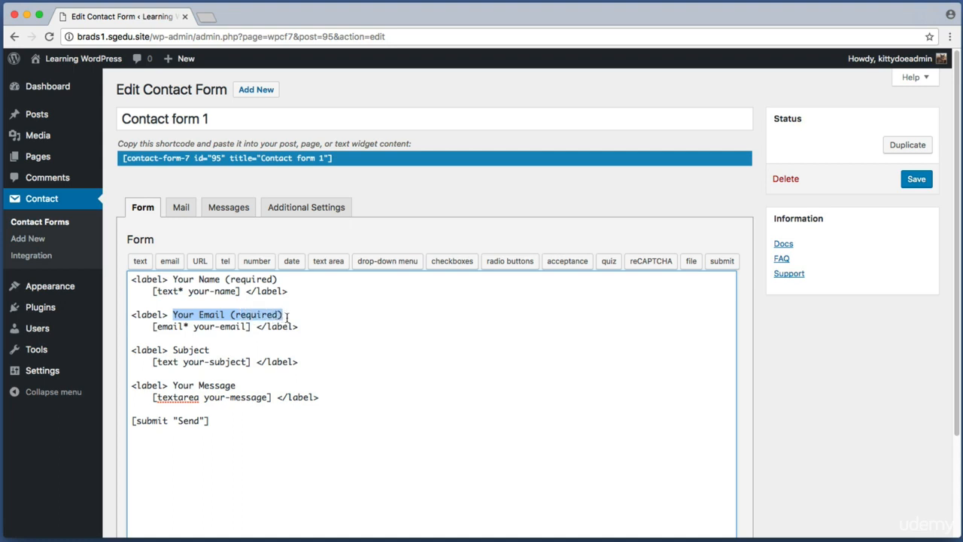
{"action": "left_click_drag", "start_coordinate": [157, 326], "coordinate": [185, 328]}
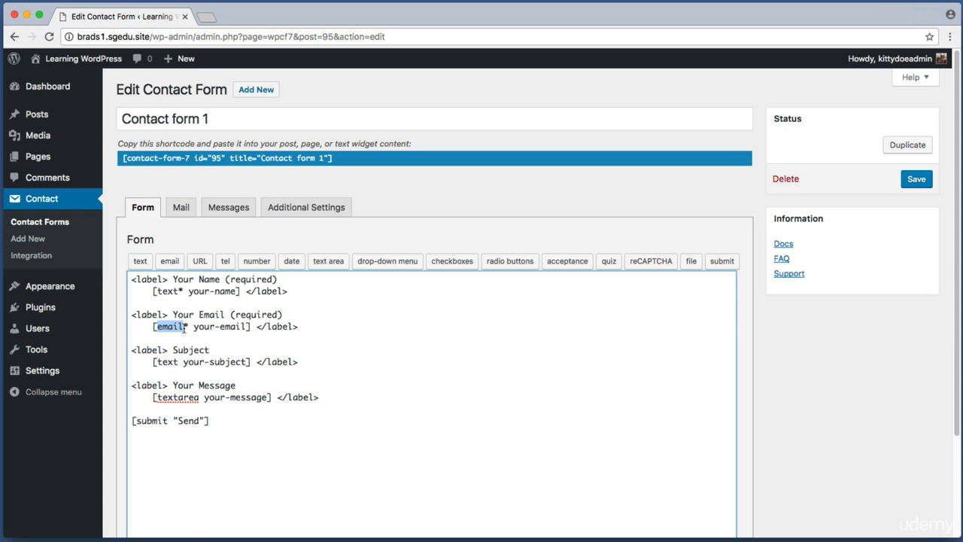
{"action": "left_click_drag", "start_coordinate": [194, 327], "coordinate": [247, 329]}
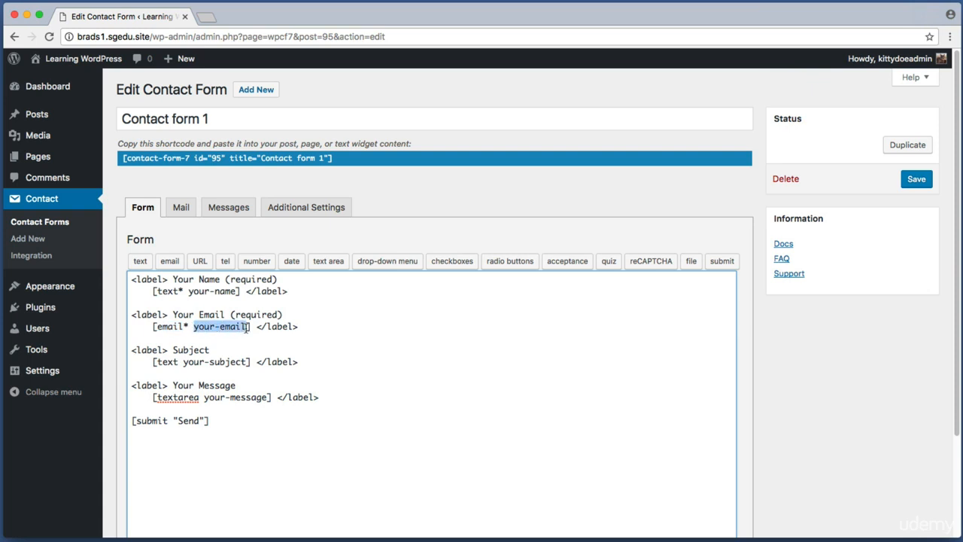
{"action": "left_click", "coordinate": [239, 328]}
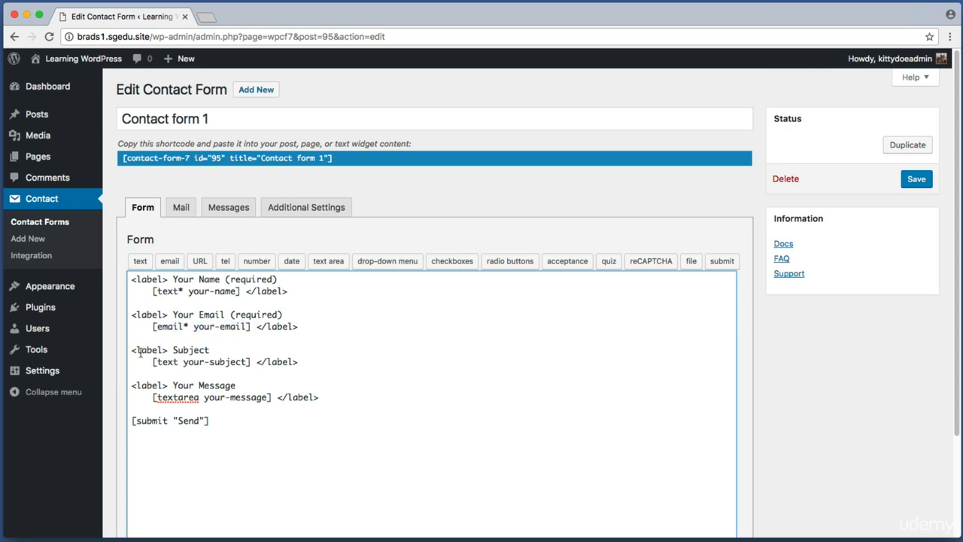
Review the Subject and Your Message blocks in the context of the whole form template
{"action": "left_click_drag", "start_coordinate": [134, 349], "coordinate": [321, 362]}
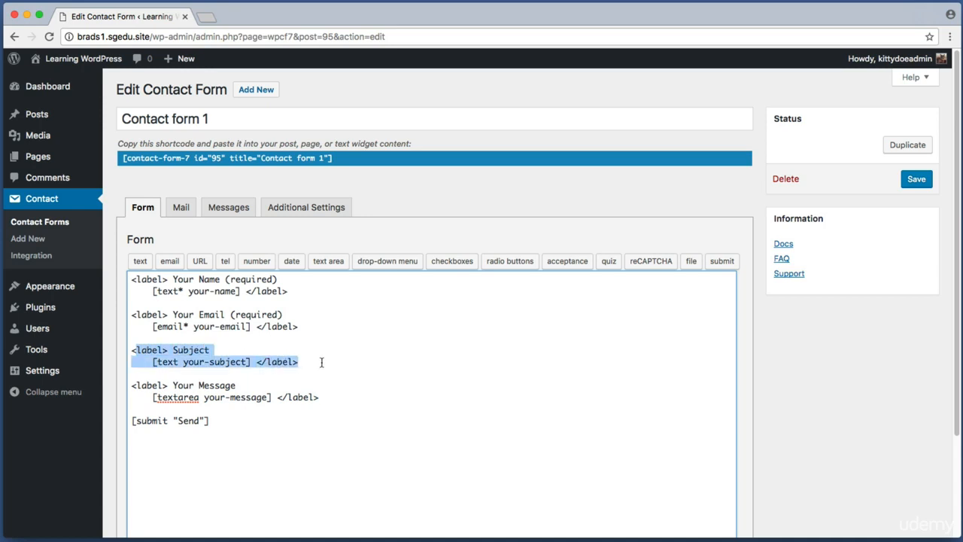
{"action": "left_click_drag", "start_coordinate": [153, 385], "coordinate": [314, 398]}
{"action": "left_click", "coordinate": [314, 397]}
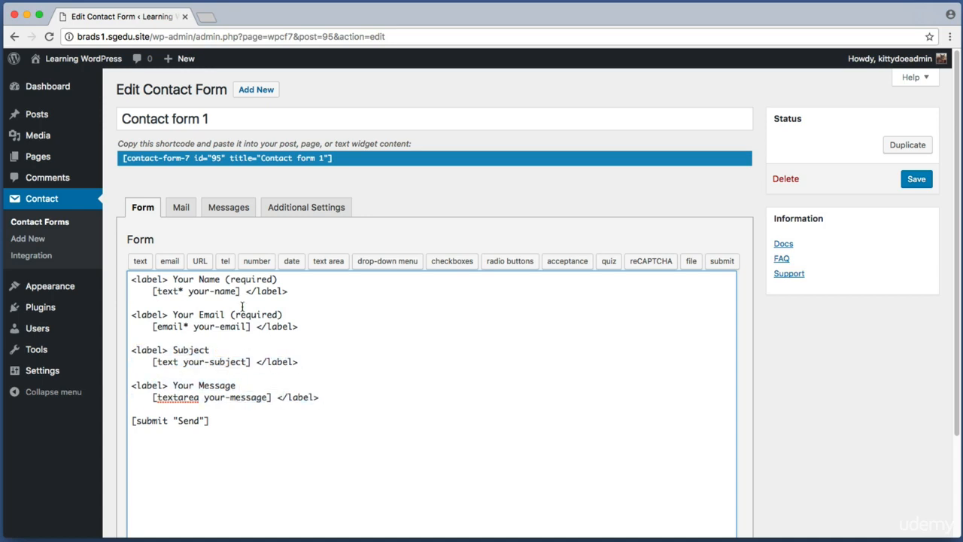
{"action": "left_click_drag", "start_coordinate": [348, 433], "coordinate": [111, 278]}
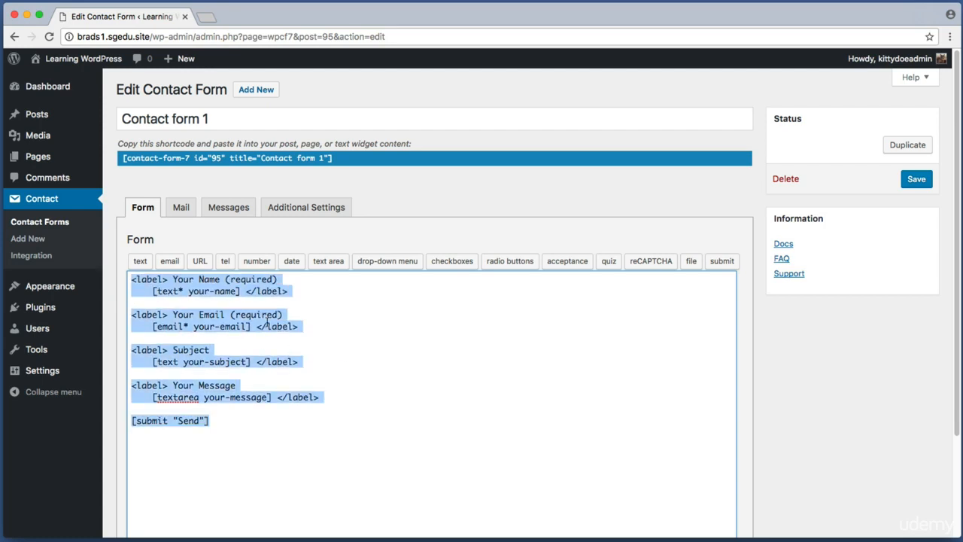
{"action": "left_click", "coordinate": [267, 323]}
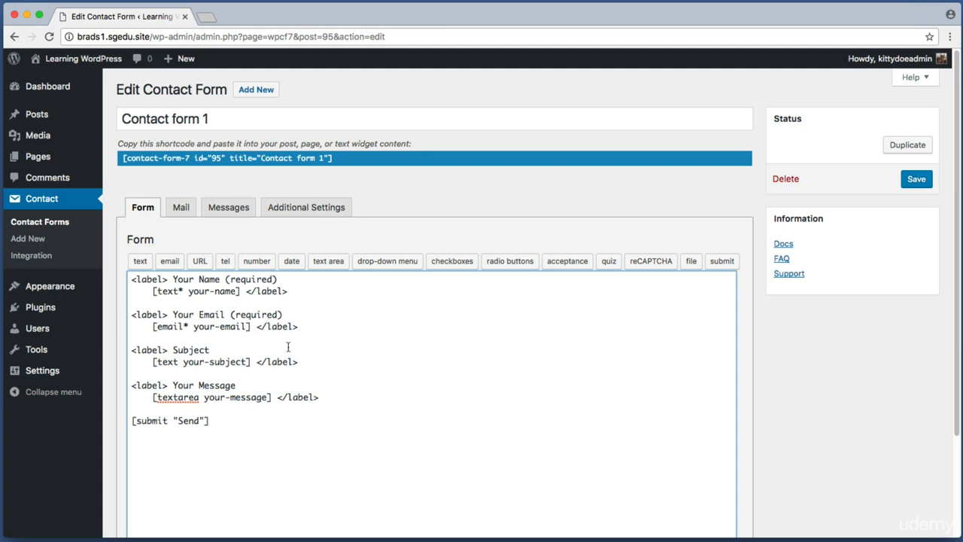
{"action": "left_click_drag", "start_coordinate": [325, 414], "coordinate": [169, 275]}
{"action": "left_click", "coordinate": [262, 346]}
{"action": "left_click", "coordinate": [300, 328]}
{"action": "left_click_drag", "start_coordinate": [322, 362], "coordinate": [122, 337]}
{"action": "left_click", "coordinate": [302, 350]}
{"action": "left_click_drag", "start_coordinate": [318, 363], "coordinate": [226, 356]}
{"action": "left_click_drag", "start_coordinate": [142, 385], "coordinate": [247, 397]}
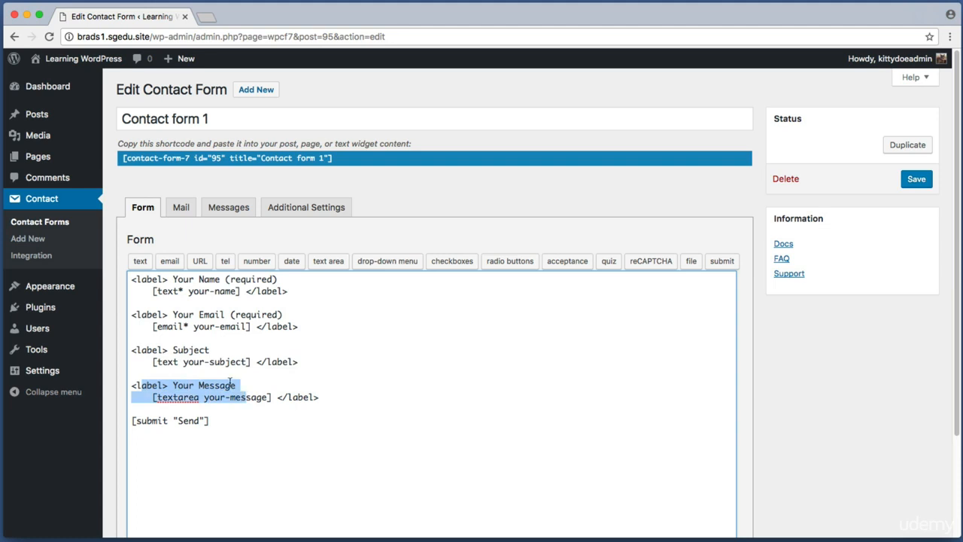
Add two blank lines between the Subject and Your Message blocks and open the form-tag generator for a drop-down menu there
{"action": "left_click", "coordinate": [171, 373]}
{"action": "key", "text": "Return"}
{"action": "key", "text": "Return"}
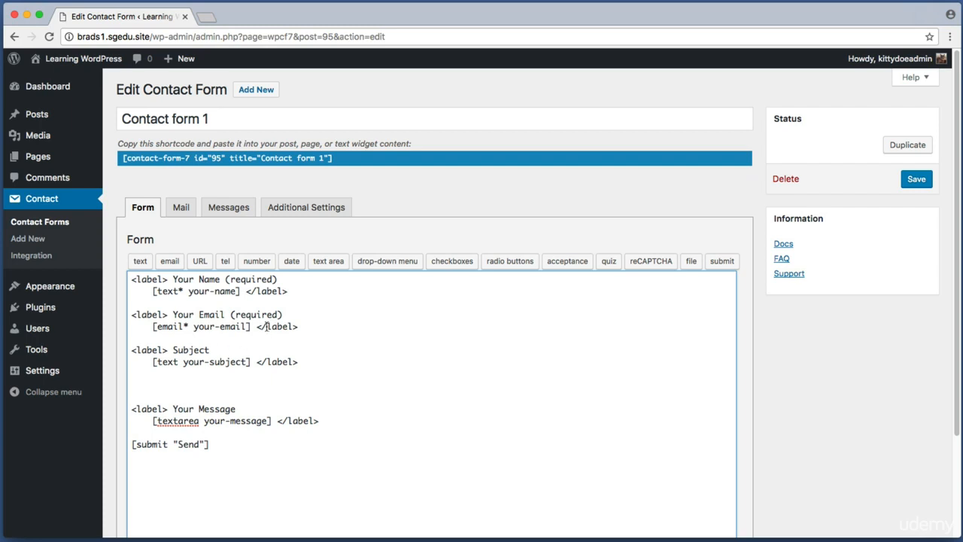
{"action": "key", "text": "super+shift+4"}
{"action": "left_click_drag", "start_coordinate": [131, 250], "coordinate": [652, 275]}
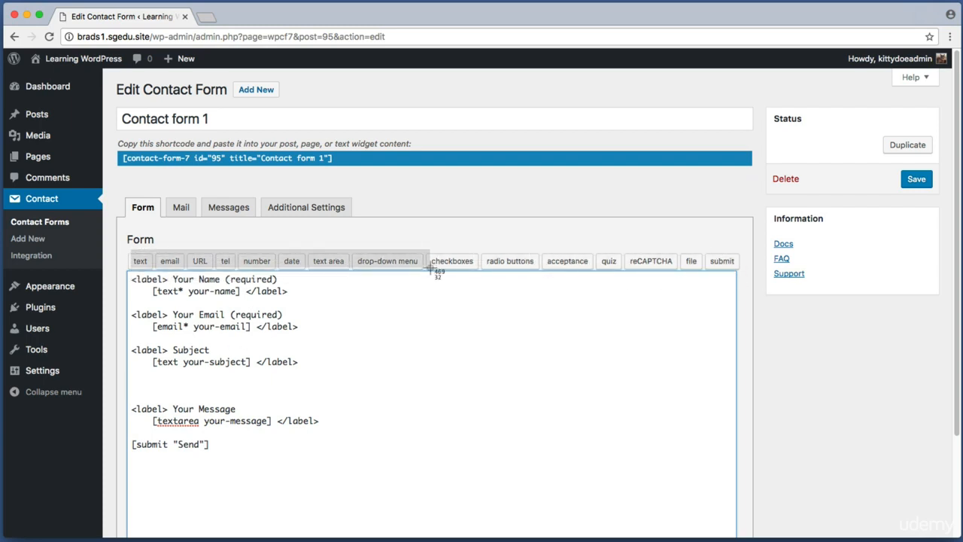
{"action": "key", "text": "super+shift+4"}
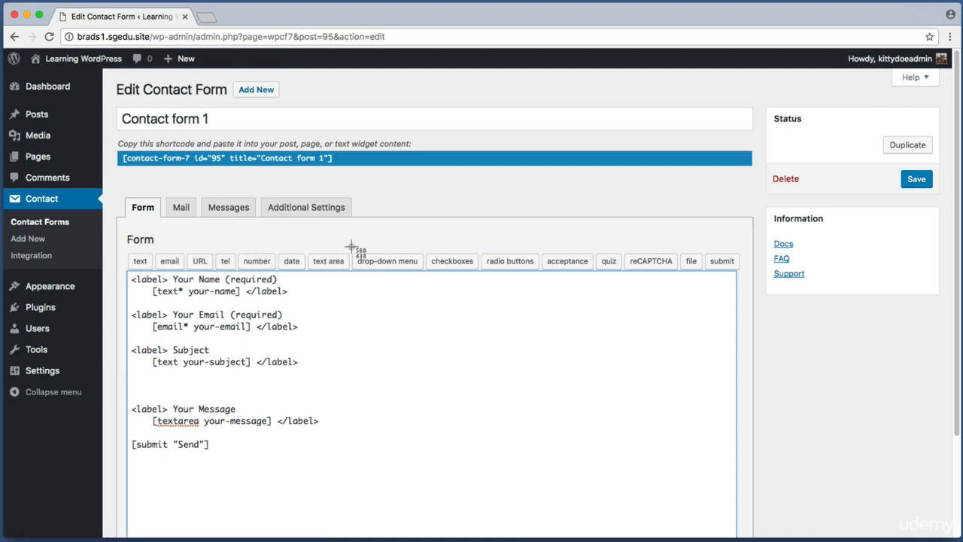
{"action": "left_click_drag", "start_coordinate": [352, 248], "coordinate": [415, 271]}
{"action": "left_click", "coordinate": [405, 264]}
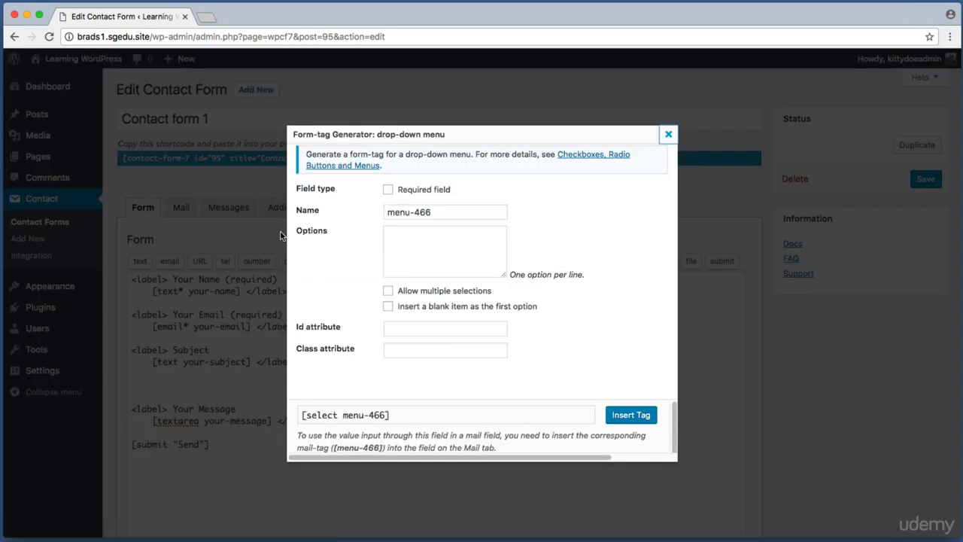
Enter Photography, Advertising and Graphic Design on separate lines as the drop-down menu's options
{"action": "key", "text": "super+shift+4"}
{"action": "left_click_drag", "start_coordinate": [293, 226], "coordinate": [590, 282]}
{"action": "key", "text": "super+shift+4"}
{"action": "left_click", "coordinate": [436, 245]}
{"action": "type", "text": "P"}
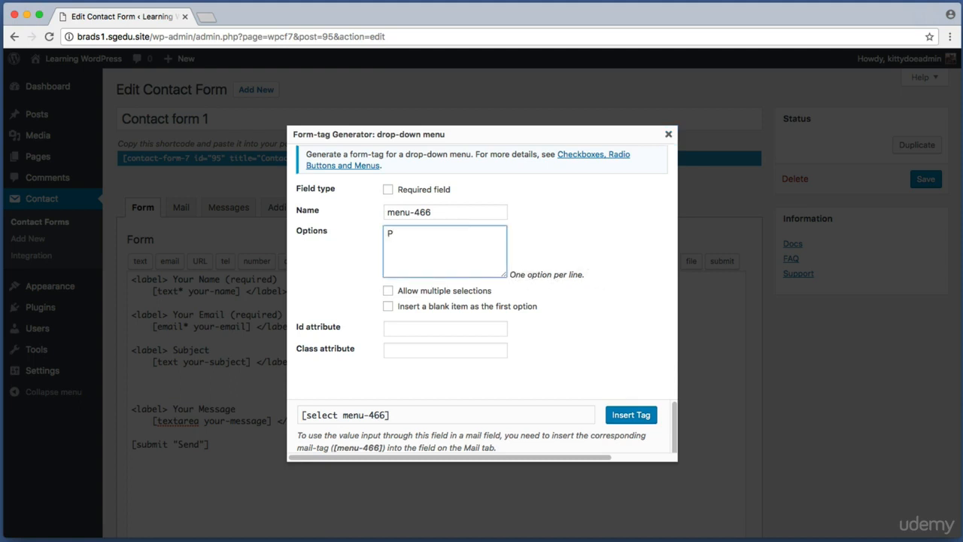
{"action": "type", "text": "hotography"}
{"action": "key", "text": "Return"}
{"action": "type", "text": "Advertising"}
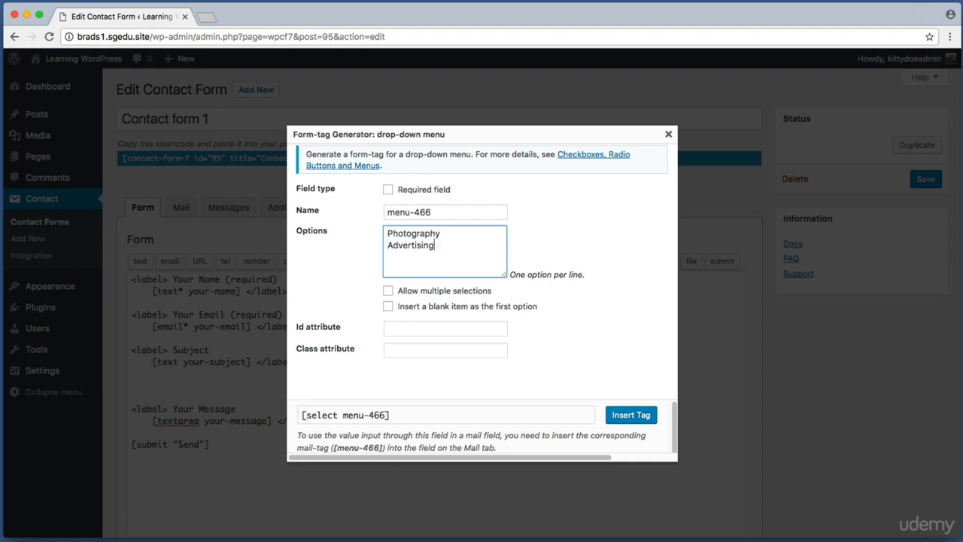
{"action": "key", "text": "Return"}
{"action": "type", "text": "Graphic Design"}
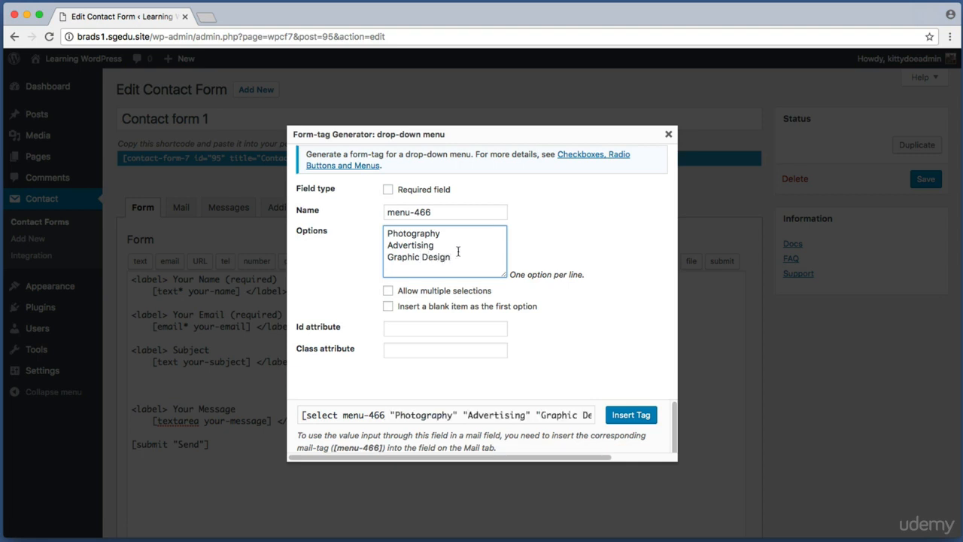
Check the drop-down menu's option lines and insert the generated tag into the form template
{"action": "left_click_drag", "start_coordinate": [457, 256], "coordinate": [376, 252]}
{"action": "left_click_drag", "start_coordinate": [443, 239], "coordinate": [363, 230]}
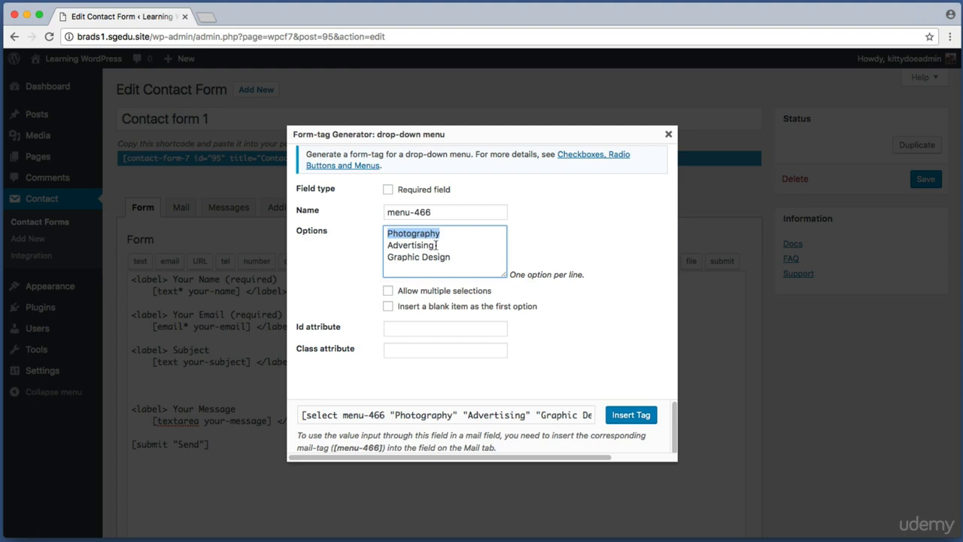
{"action": "left_click_drag", "start_coordinate": [437, 245], "coordinate": [378, 248]}
{"action": "left_click_drag", "start_coordinate": [441, 233], "coordinate": [411, 234]}
{"action": "left_click_drag", "start_coordinate": [472, 249], "coordinate": [428, 257]}
{"action": "left_click", "coordinate": [466, 256]}
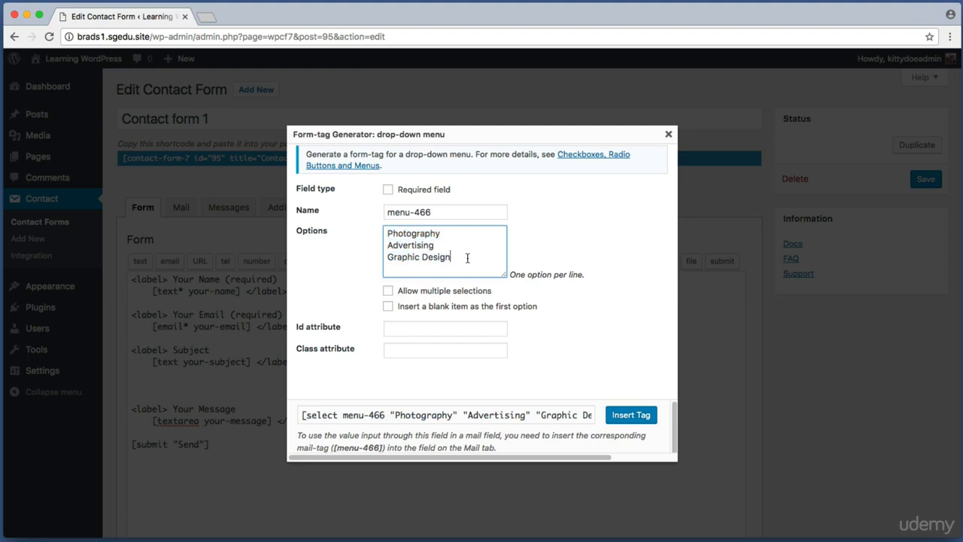
{"action": "left_click_drag", "start_coordinate": [631, 415], "coordinate": [663, 432]}
{"action": "left_click", "coordinate": [644, 416]}
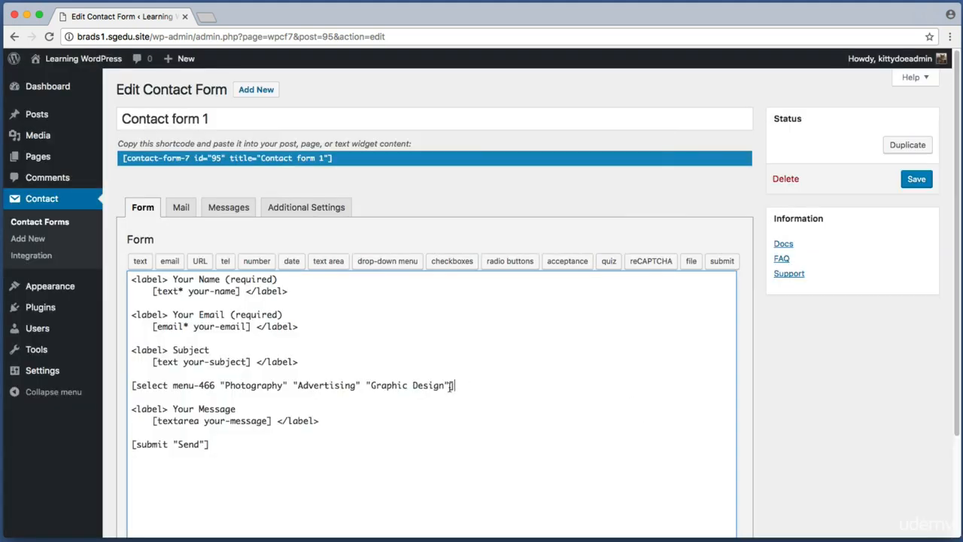
Check the select tag between the Subject and Your Message blocks and save Contact form 1
{"action": "left_click_drag", "start_coordinate": [453, 386], "coordinate": [132, 387]}
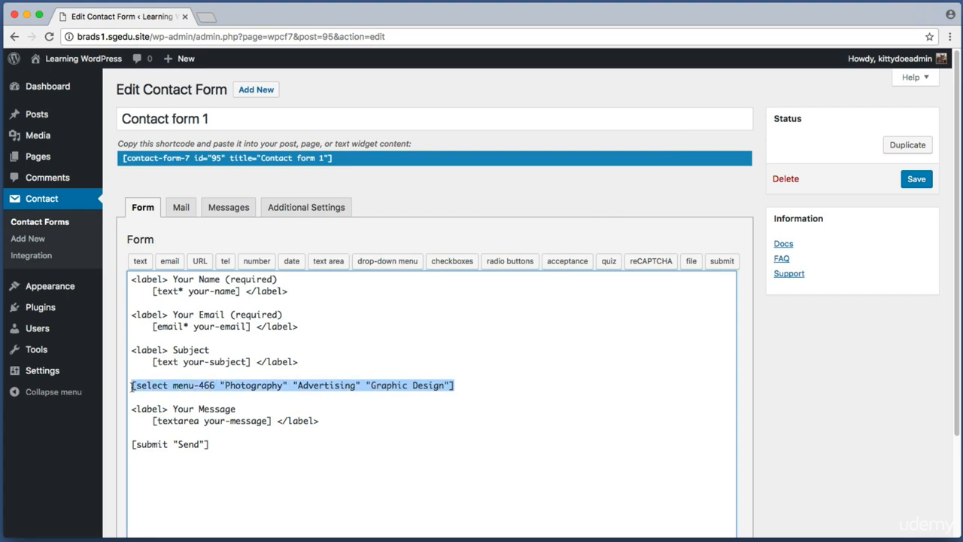
{"action": "left_click_drag", "start_coordinate": [489, 385], "coordinate": [135, 378]}
{"action": "left_click", "coordinate": [432, 377]}
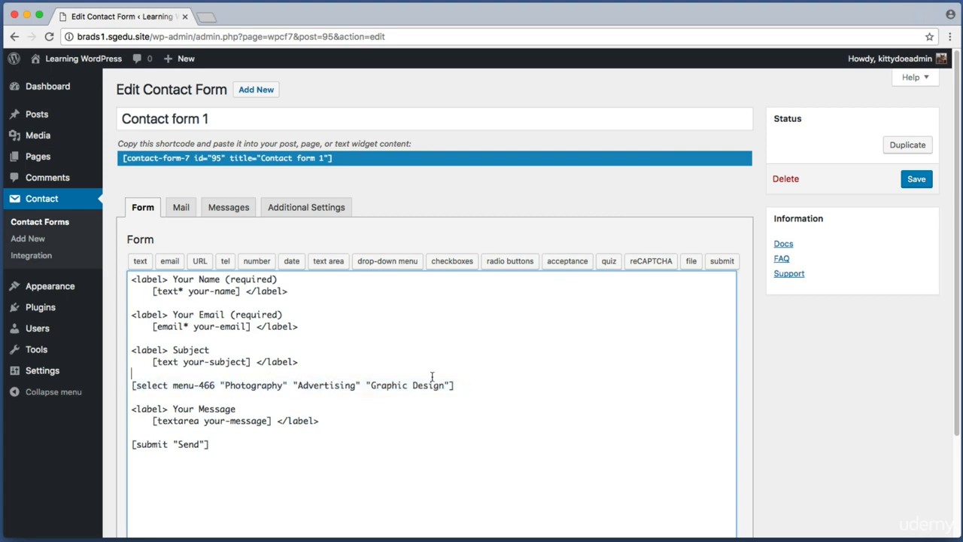
{"action": "key", "text": "super+shift+4"}
{"action": "left_click_drag", "start_coordinate": [886, 163], "coordinate": [946, 203]}
{"action": "left_click", "coordinate": [918, 179]}
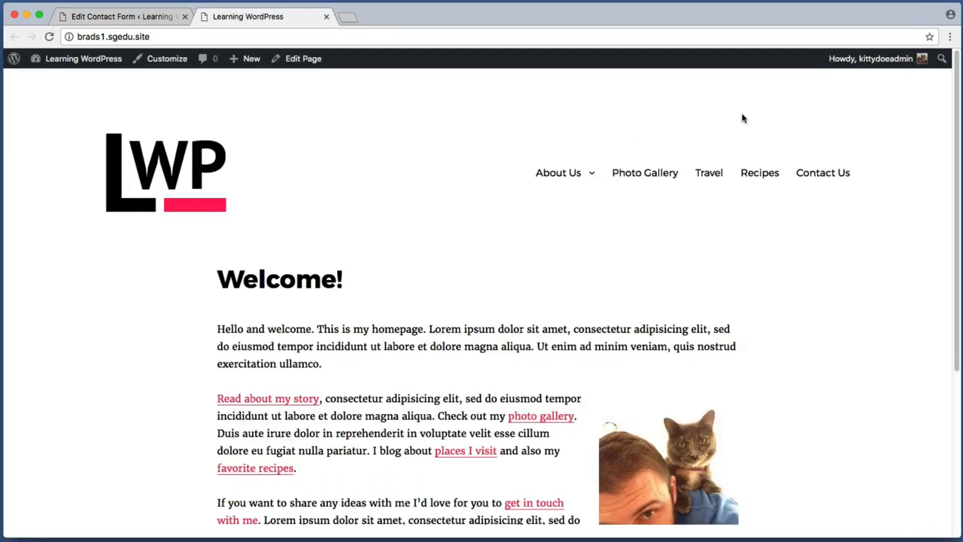
Open the site's Contact Us page and expand the drop-down menu below the Subject field to view its options
{"action": "key", "text": "super+shift+4"}
{"action": "left_click_drag", "start_coordinate": [796, 150], "coordinate": [899, 223]}
{"action": "left_click", "coordinate": [836, 170]}
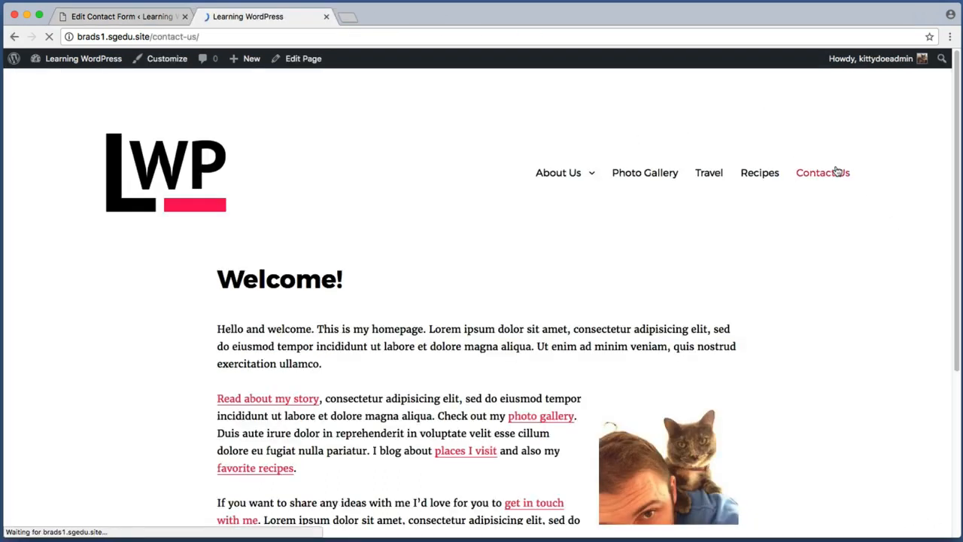
{"action": "scroll", "coordinate": [957, 164], "scroll_direction": "down", "scroll_amount": 6}
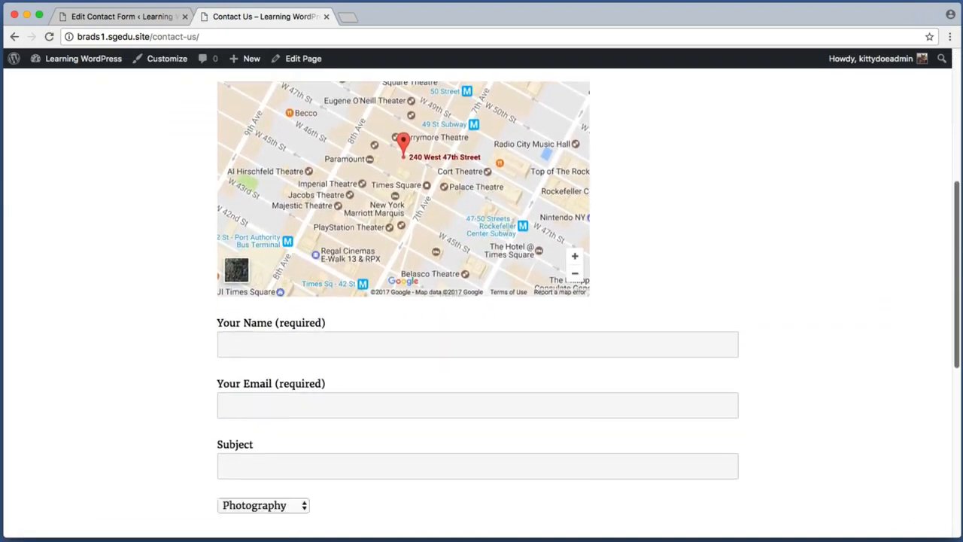
{"action": "key", "text": "super+shift+4"}
{"action": "left_click_drag", "start_coordinate": [188, 334], "coordinate": [362, 369]}
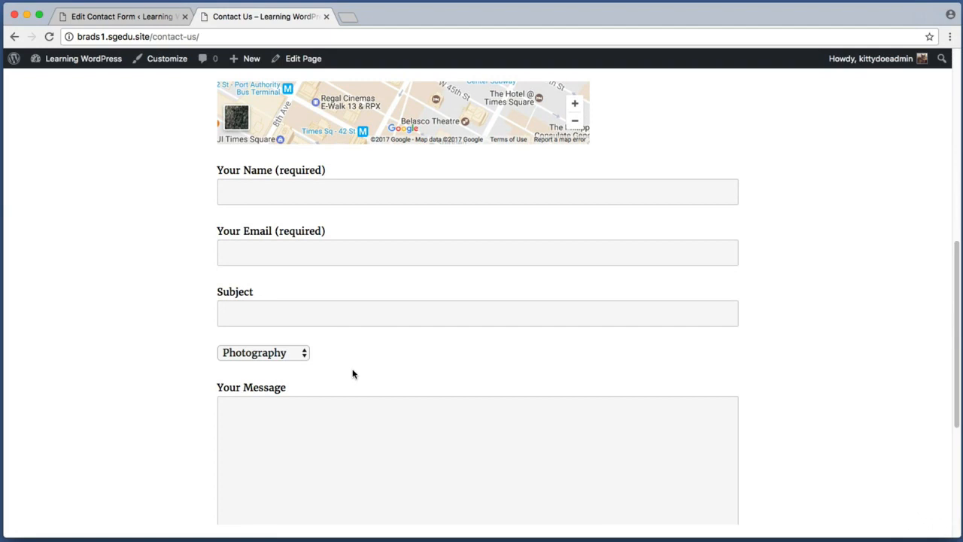
{"action": "left_click", "coordinate": [279, 354]}
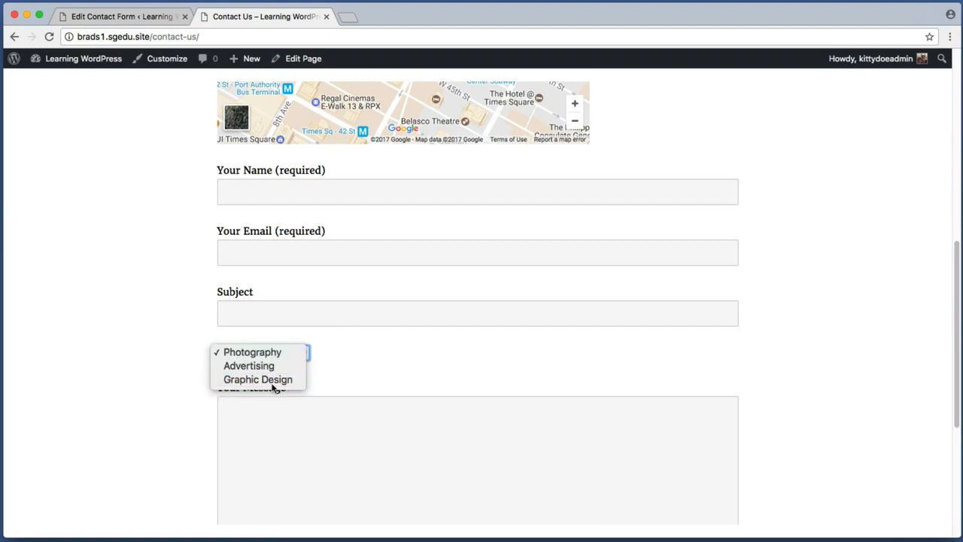
Collapse the drop-down list and examine the unlabelled menu between the Subject and Your Message fields
{"action": "left_click", "coordinate": [300, 352]}
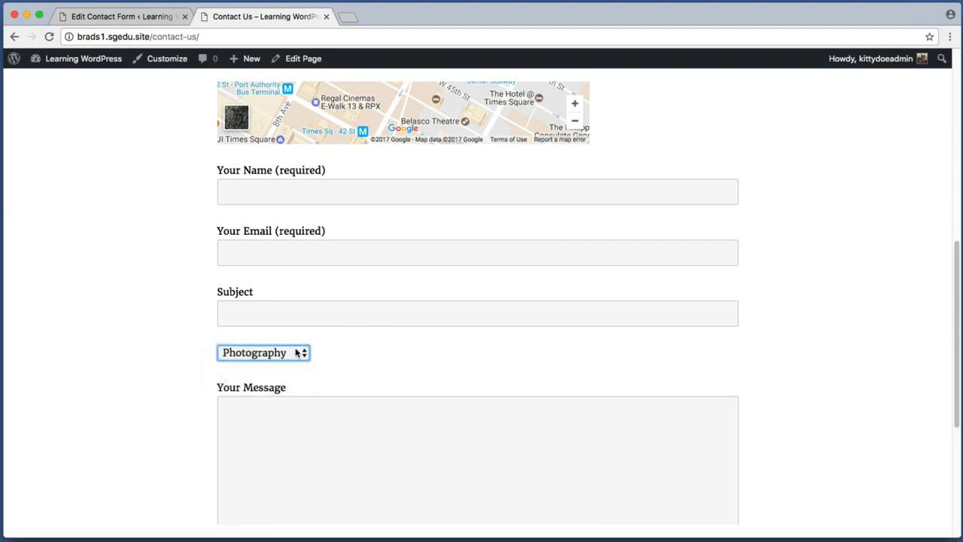
{"action": "left_click", "coordinate": [114, 344]}
{"action": "key", "text": "super+shift+4"}
{"action": "left_click_drag", "start_coordinate": [210, 332], "coordinate": [448, 366]}
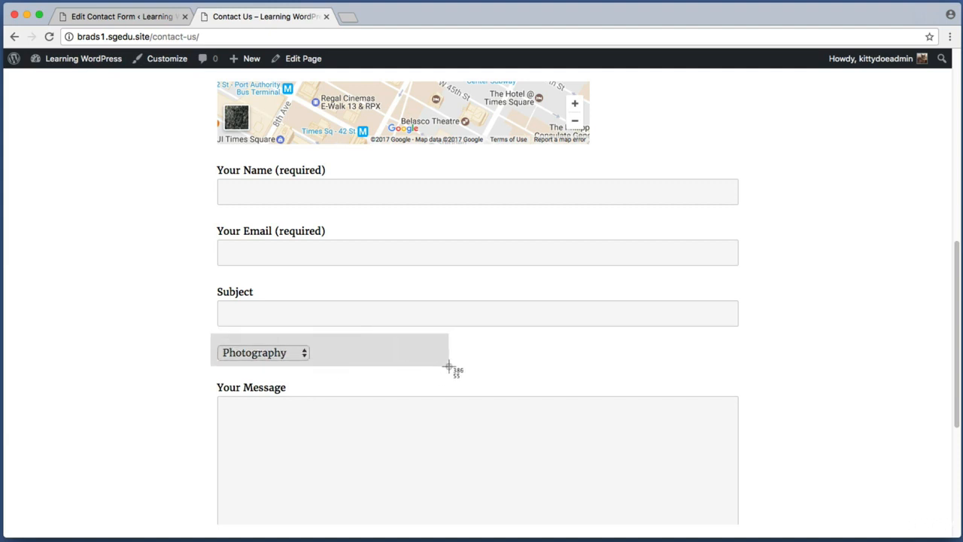
{"action": "left_click_drag", "start_coordinate": [449, 367], "coordinate": [449, 367]}
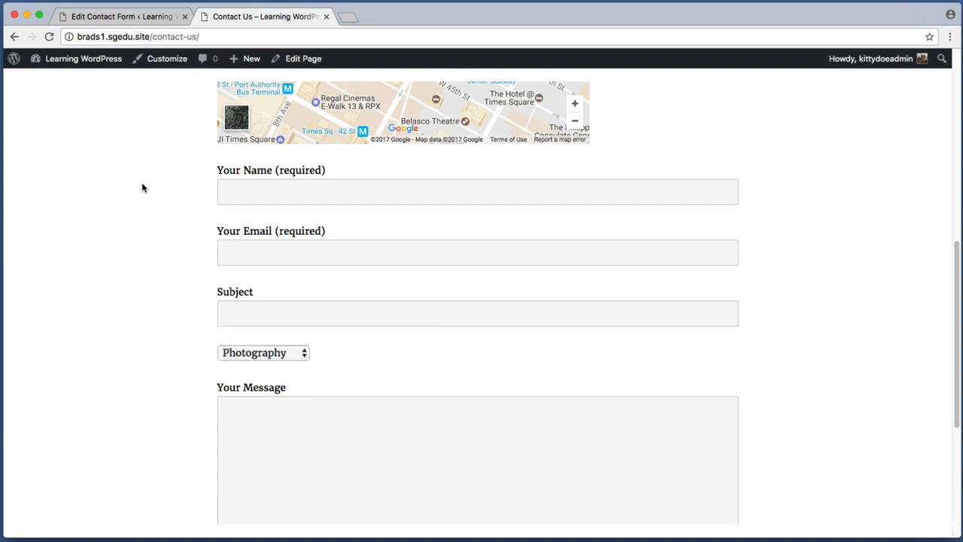
Go back to the Contact form 1 editor and examine the select menu-466 tag in the form template
{"action": "left_click", "coordinate": [113, 16]}
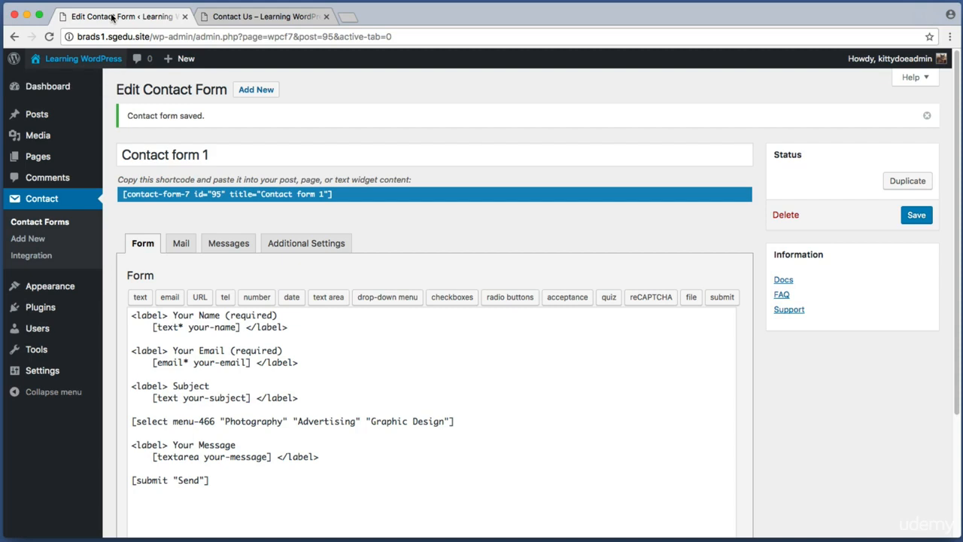
{"action": "left_click_drag", "start_coordinate": [461, 386], "coordinate": [147, 383]}
{"action": "left_click", "coordinate": [415, 396]}
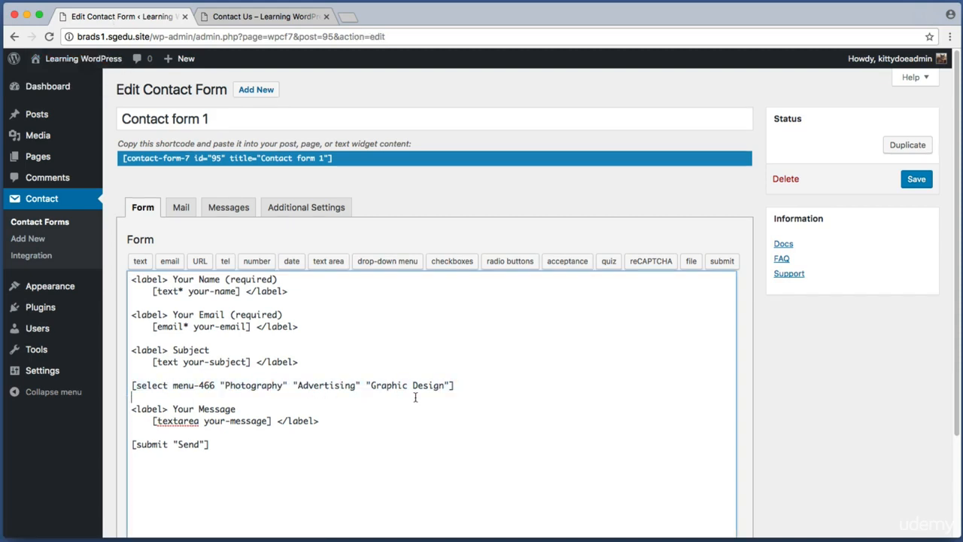
{"action": "left_click_drag", "start_coordinate": [450, 386], "coordinate": [135, 390]}
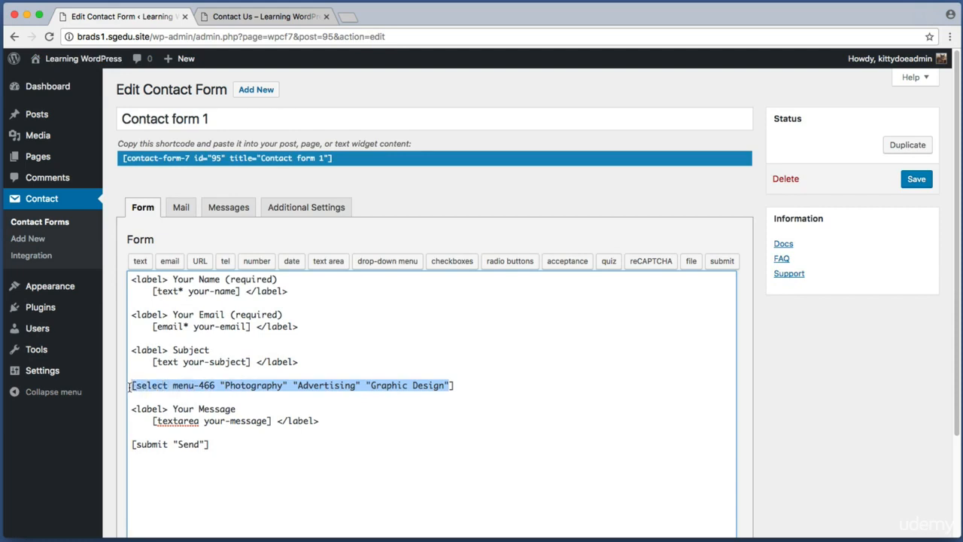
{"action": "left_click", "coordinate": [137, 384]}
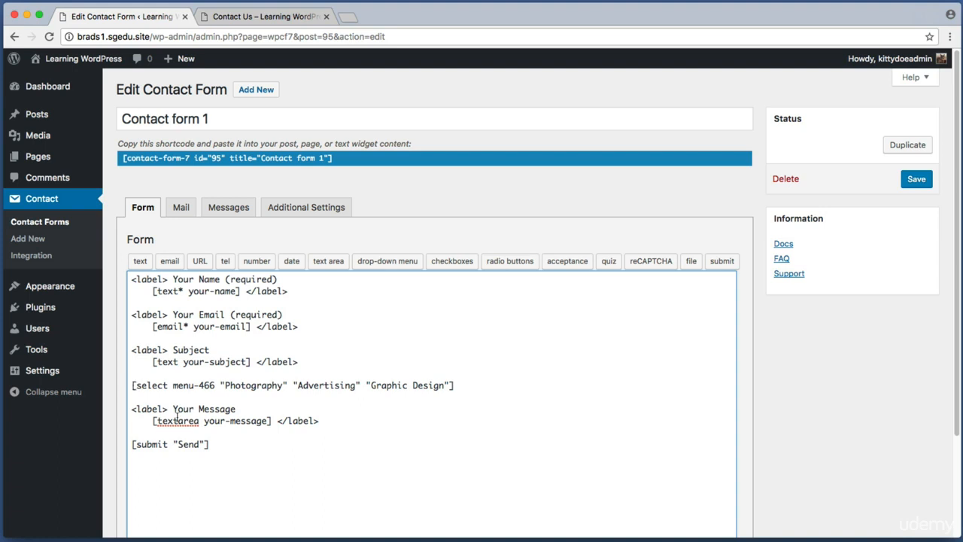
{"action": "left_click_drag", "start_coordinate": [231, 383], "coordinate": [141, 384]}
{"action": "left_click_drag", "start_coordinate": [425, 384], "coordinate": [158, 385]}
Add the line "<label> What are you interested in?" directly above the select tag in the form template
{"action": "left_click", "coordinate": [133, 385]}
{"action": "key", "text": "Return"}
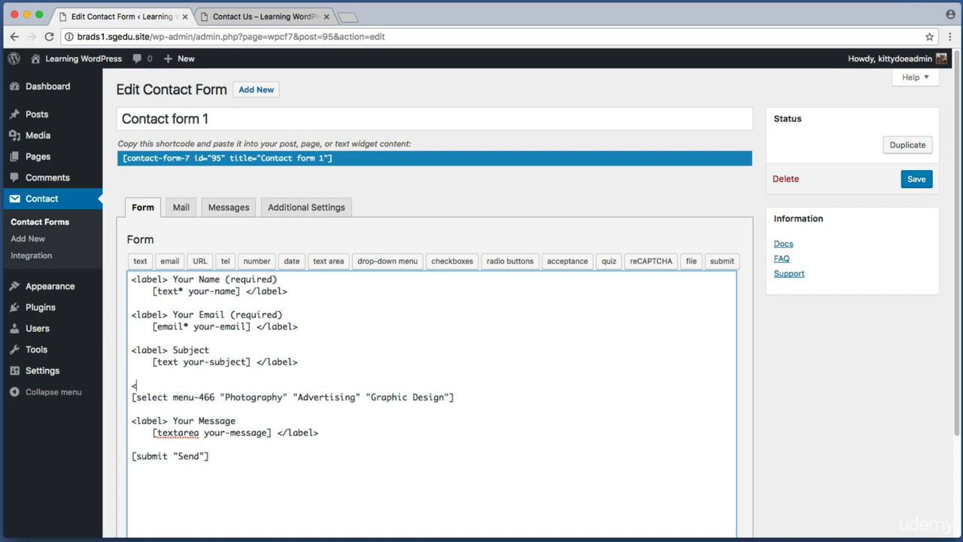
{"action": "type", "text": "<label>"}
{"action": "type", "text": "What are you interested in?"}
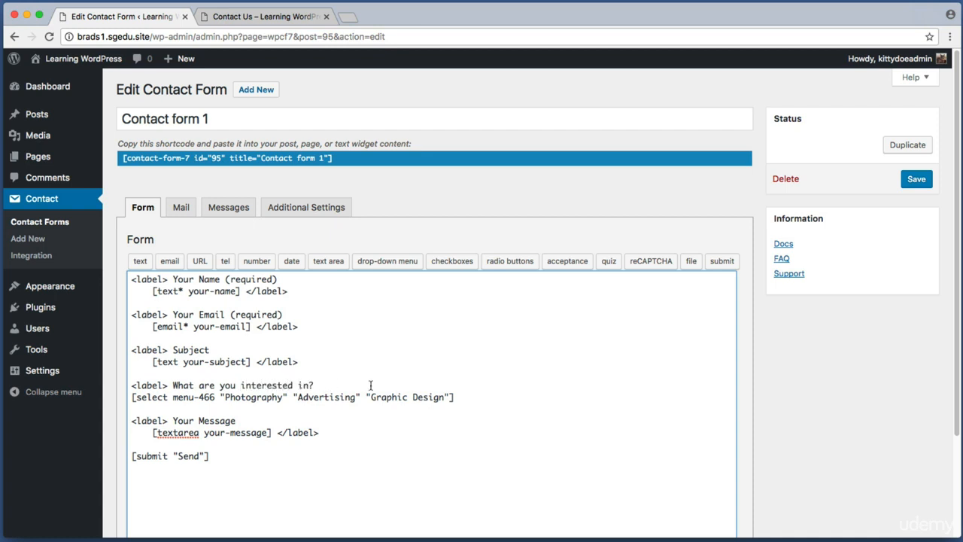
Close the new label with </label> on its own line below the select tag
{"action": "left_click", "coordinate": [462, 396]}
{"action": "left_click_drag", "start_coordinate": [462, 396], "coordinate": [487, 393]}
{"action": "left_click", "coordinate": [133, 397]}
{"action": "left_click", "coordinate": [485, 393]}
{"action": "key", "text": "Return"}
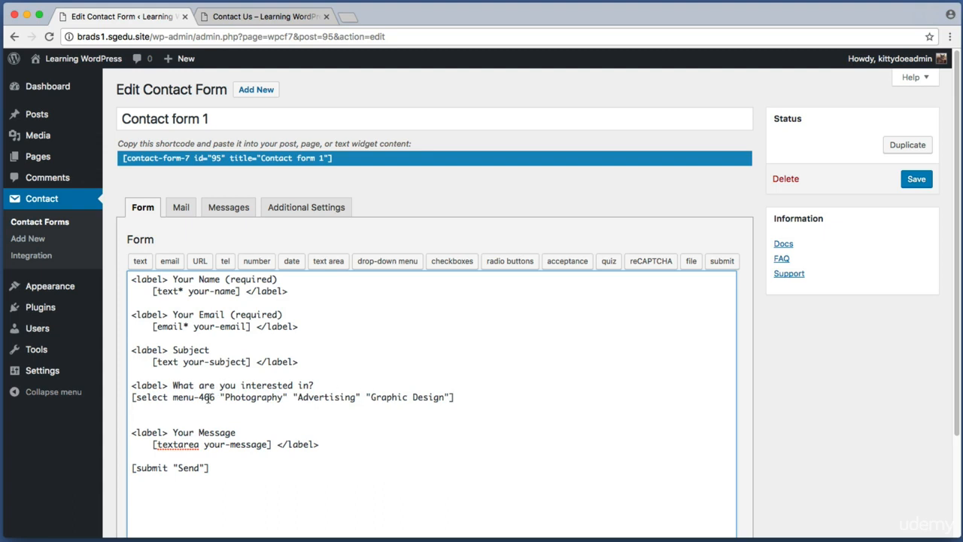
{"action": "type", "text": "</label>"}
Check the label tags around the drop-down menu and save Contact form 1
{"action": "left_click_drag", "start_coordinate": [198, 407], "coordinate": [235, 385]}
{"action": "left_click", "coordinate": [184, 396]}
{"action": "left_click", "coordinate": [236, 385]}
{"action": "key", "text": "super+shift+4"}
{"action": "left_click_drag", "start_coordinate": [882, 163], "coordinate": [941, 199]}
{"action": "left_click", "coordinate": [919, 181]}
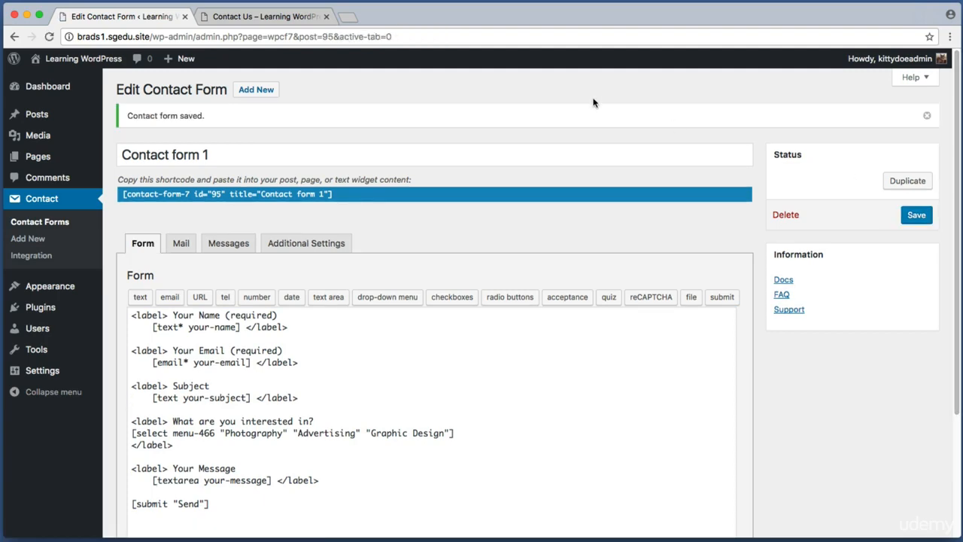
Reload the site's Contact Us page and go to its contact form
{"action": "left_click", "coordinate": [254, 16]}
{"action": "scroll", "coordinate": [65, 268], "scroll_direction": "up", "scroll_amount": 10}
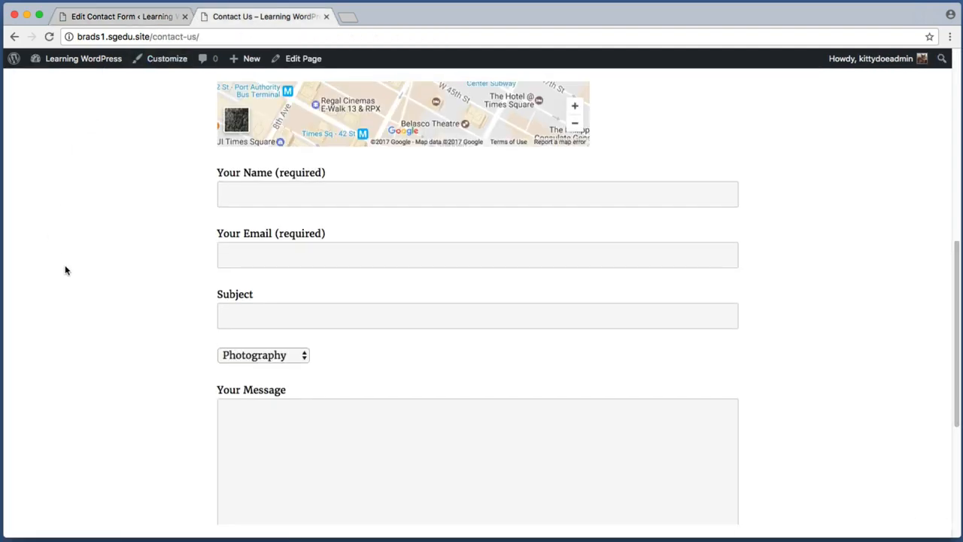
{"action": "left_click_drag", "start_coordinate": [189, 267], "coordinate": [433, 307]}
{"action": "left_click", "coordinate": [433, 307]}
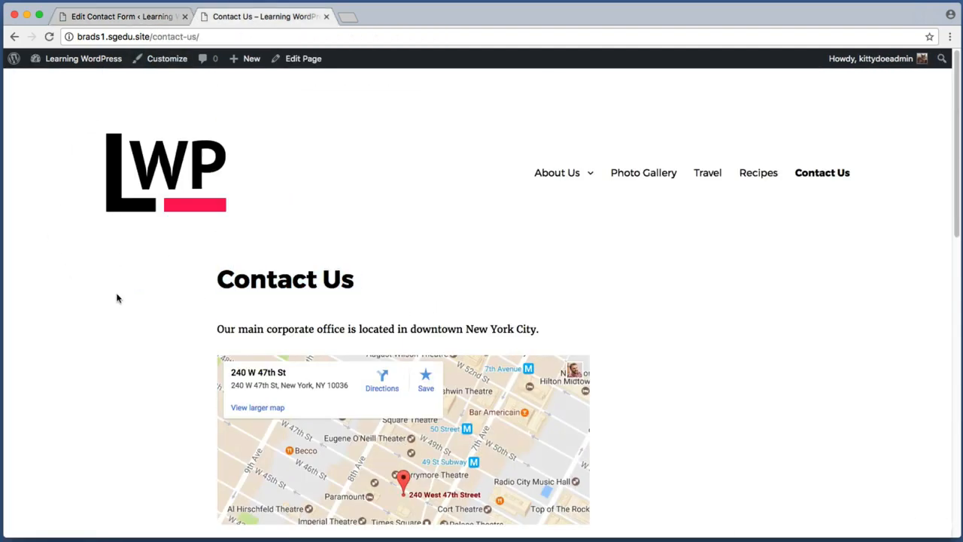
{"action": "key", "text": "super+r"}
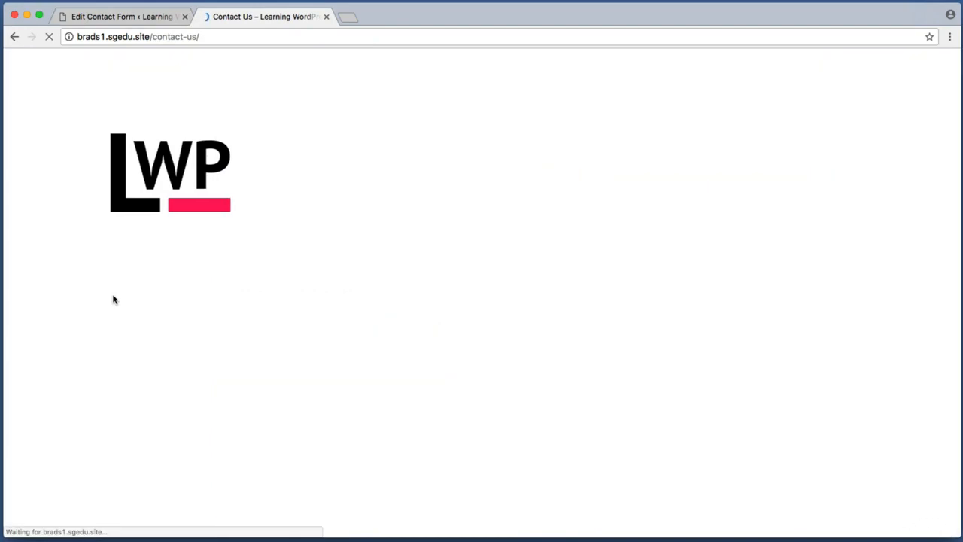
{"action": "scroll", "coordinate": [894, 277], "scroll_direction": "down", "scroll_amount": 7}
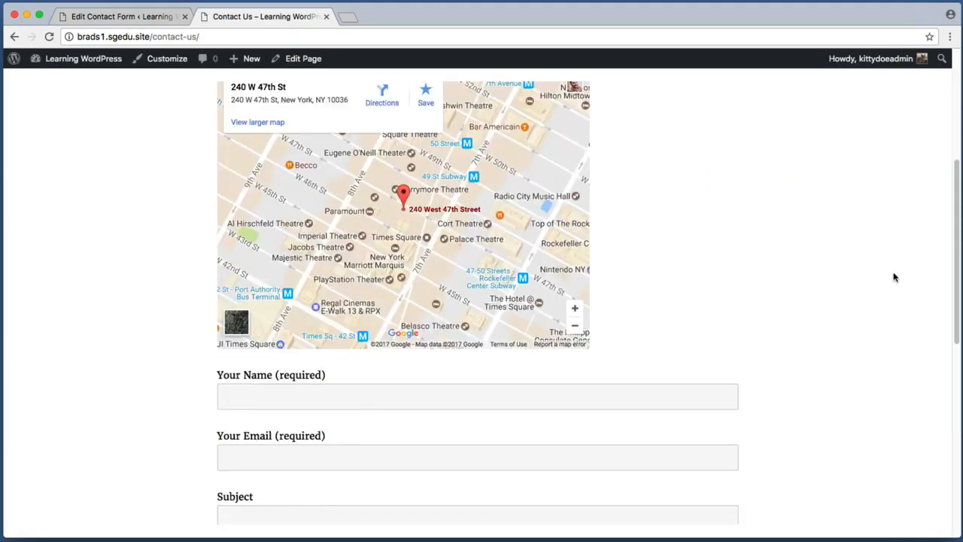
Check the "What are you interested in?" label and the options of the drop-down menu beneath it
{"action": "key", "text": "super+shift+4"}
{"action": "left_click_drag", "start_coordinate": [191, 326], "coordinate": [392, 349]}
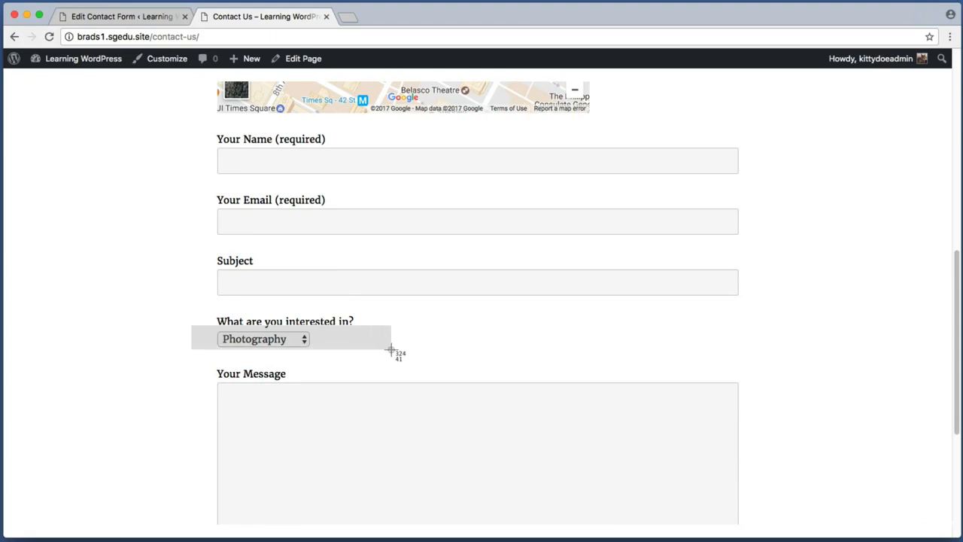
{"action": "key", "text": "Escape"}
{"action": "left_click_drag", "start_coordinate": [216, 322], "coordinate": [356, 321]}
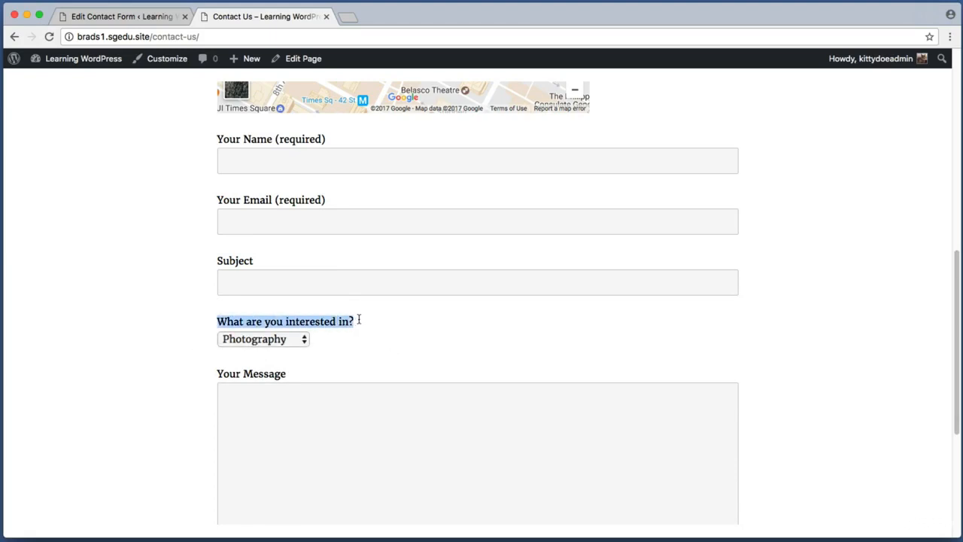
{"action": "left_click", "coordinate": [359, 322]}
{"action": "left_click", "coordinate": [280, 343]}
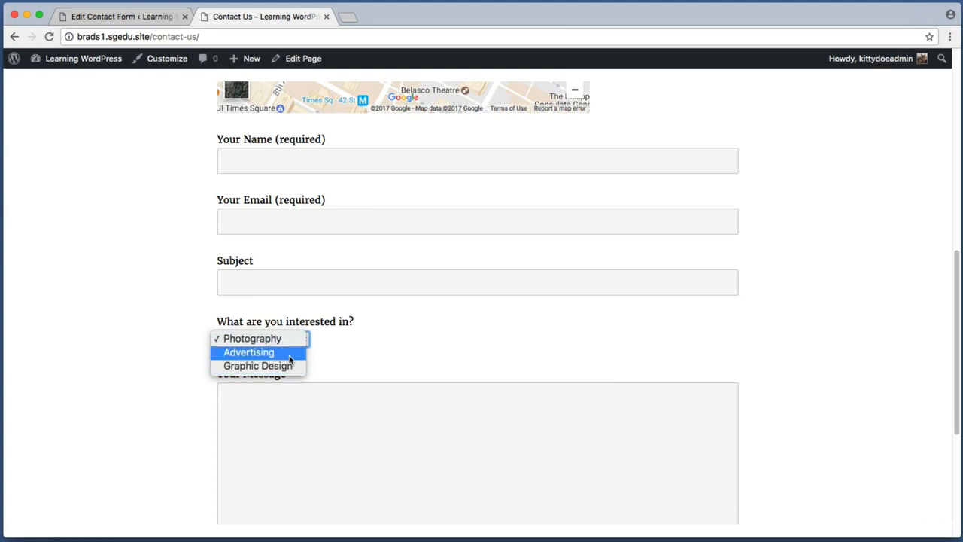
{"action": "left_click", "coordinate": [168, 323]}
{"action": "key", "text": "super+shift+4"}
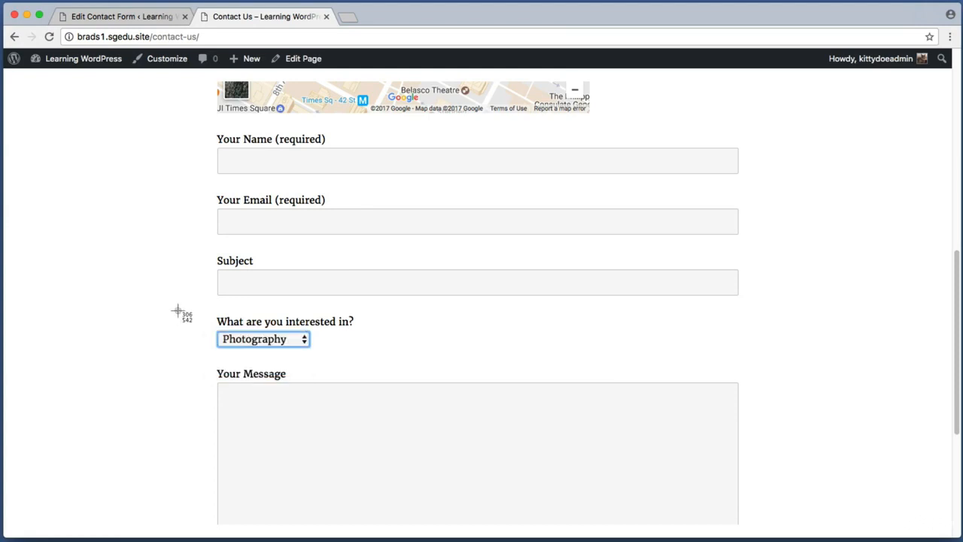
{"action": "left_click_drag", "start_coordinate": [206, 306], "coordinate": [451, 356]}
{"action": "left_click_drag", "start_coordinate": [207, 123], "coordinate": [756, 489]}
Test the interest drop-down menu by choosing Advertising and then Graphic Design
{"action": "left_click", "coordinate": [306, 340]}
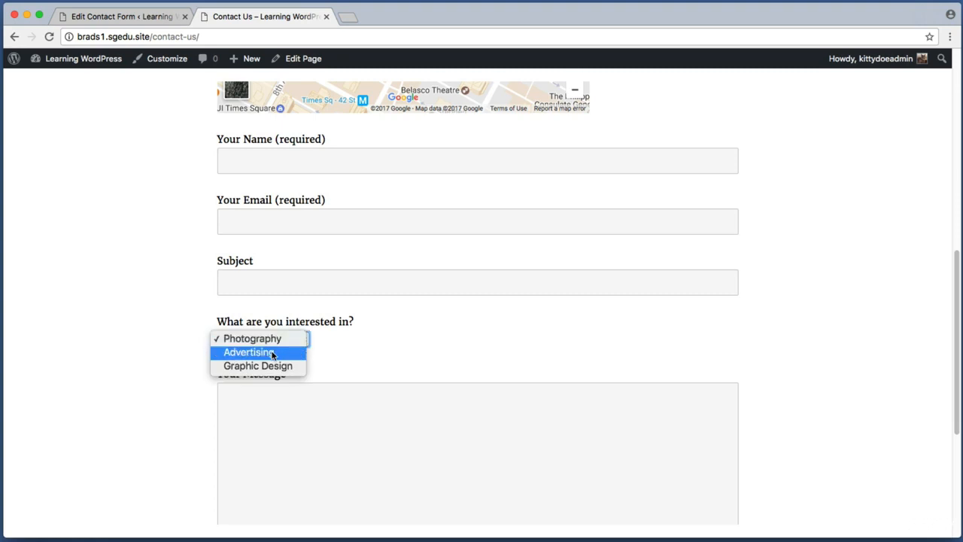
{"action": "left_click", "coordinate": [274, 353]}
{"action": "left_click", "coordinate": [258, 340]}
{"action": "left_click", "coordinate": [254, 349]}
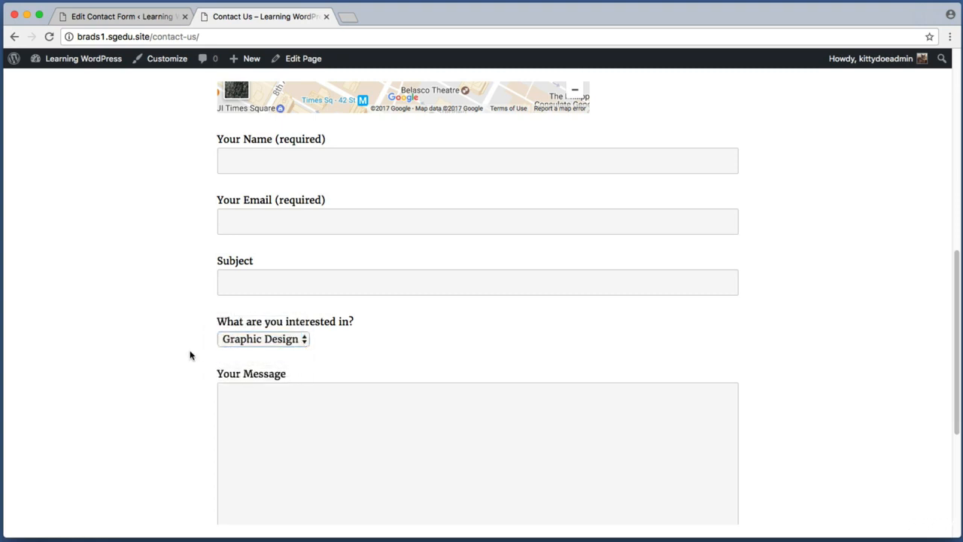
Go back to the Contact form 1 editor and review the form template and the available settings sections
{"action": "left_click", "coordinate": [139, 17]}
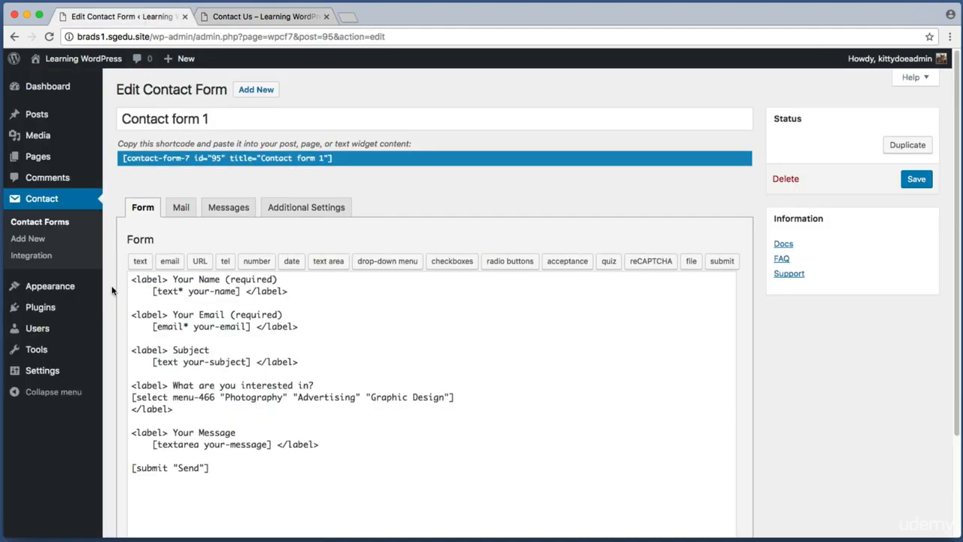
{"action": "left_click_drag", "start_coordinate": [131, 277], "coordinate": [503, 480]}
{"action": "key", "text": "super+shift+4"}
{"action": "left_click_drag", "start_coordinate": [121, 193], "coordinate": [429, 224]}
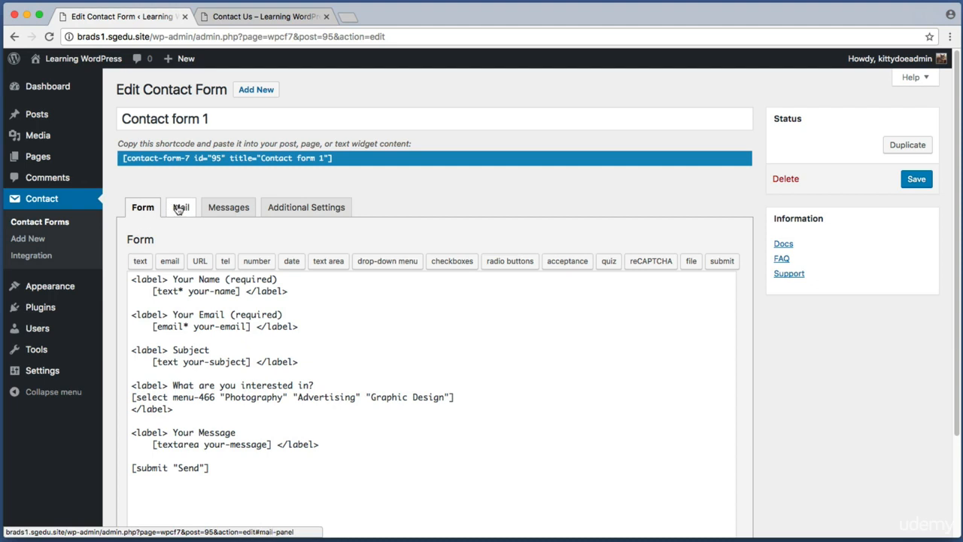
{"action": "key", "text": "super+shift+4"}
{"action": "left_click_drag", "start_coordinate": [164, 188], "coordinate": [195, 233]}
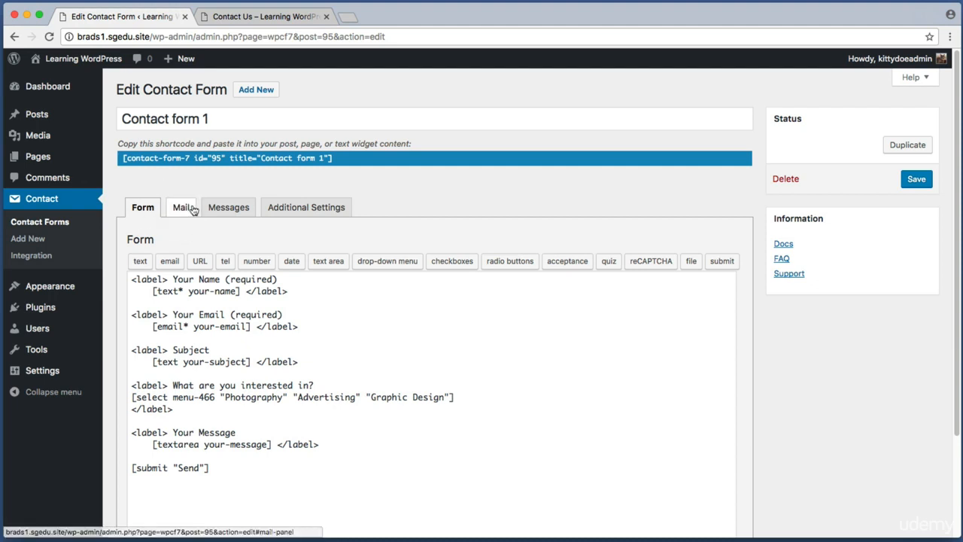
Open the form's Mail settings and examine the whole Message Body template
{"action": "left_click", "coordinate": [181, 207]}
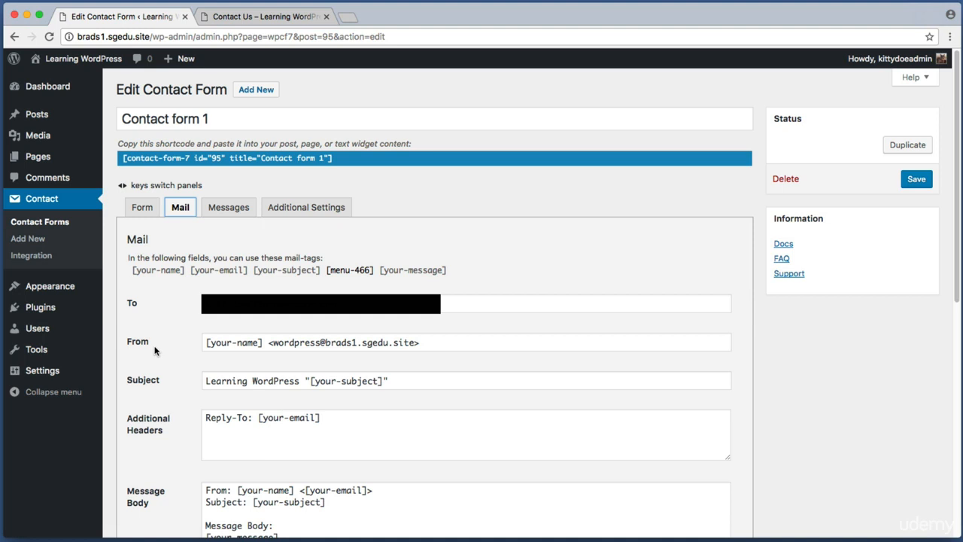
{"action": "scroll", "coordinate": [143, 338], "scroll_direction": "down", "scroll_amount": 5}
{"action": "key", "text": "super+shift+4"}
{"action": "left_click_drag", "start_coordinate": [120, 322], "coordinate": [185, 359]}
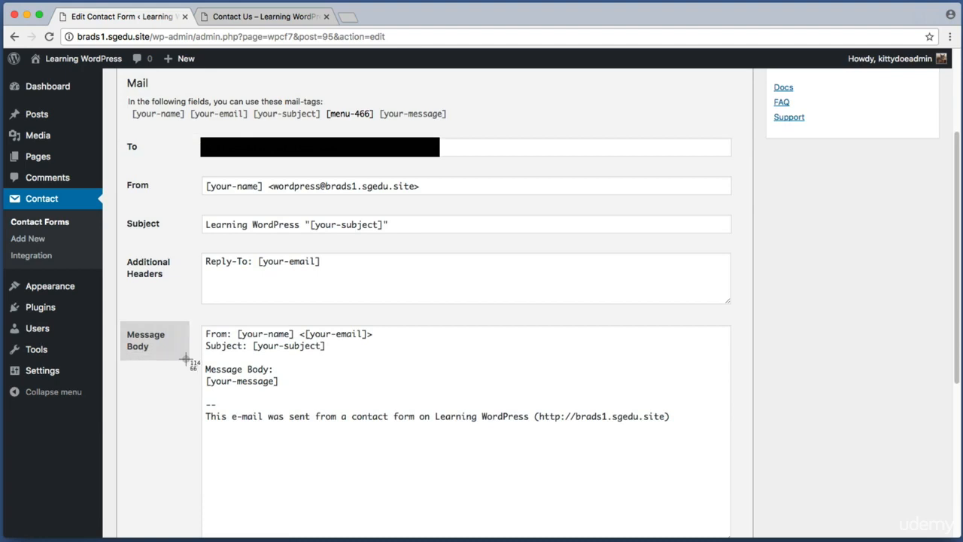
{"action": "left_click_drag", "start_coordinate": [684, 419], "coordinate": [176, 325]}
{"action": "left_click", "coordinate": [638, 423]}
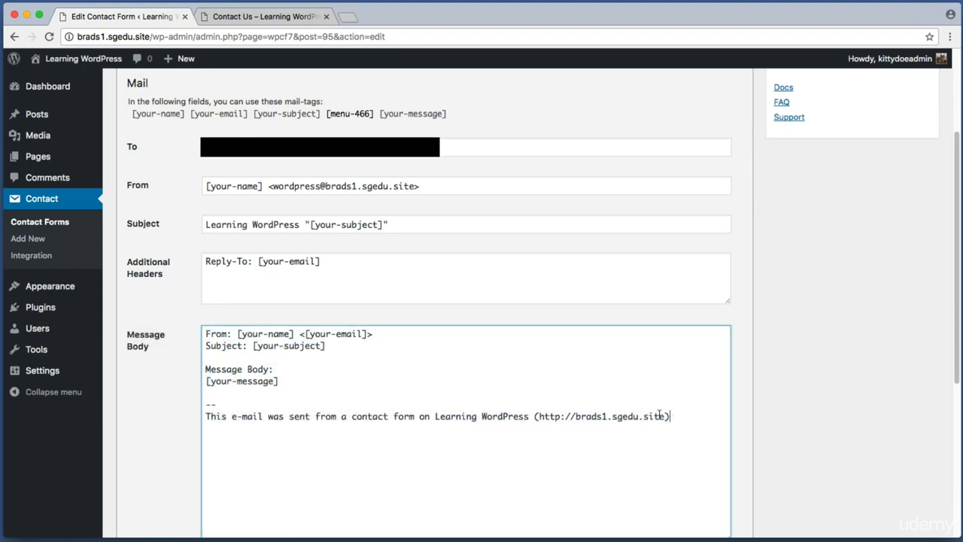
{"action": "left_click_drag", "start_coordinate": [662, 416], "coordinate": [191, 328]}
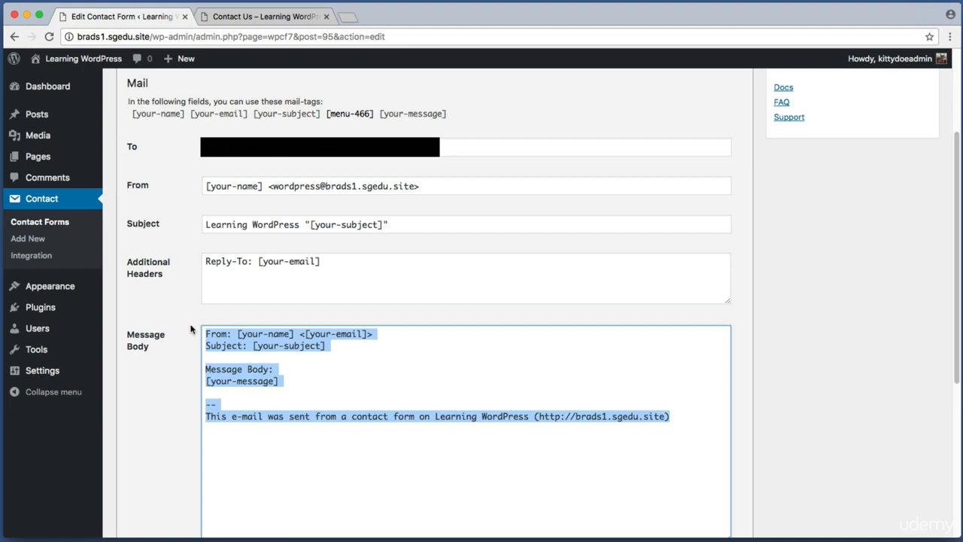
{"action": "left_click", "coordinate": [239, 333]}
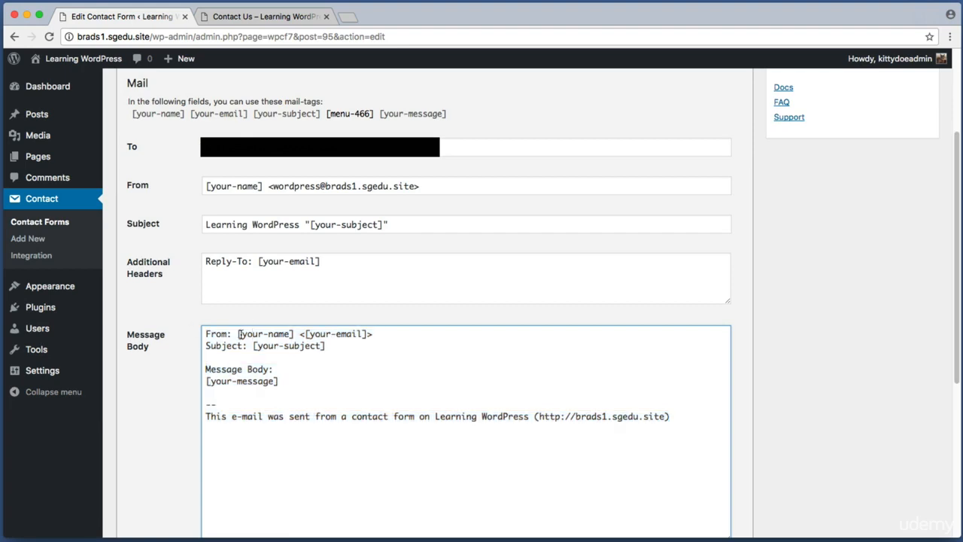
Examine the From line's name and email tags, the Subject line and the message tag in the Message Body
{"action": "left_click_drag", "start_coordinate": [239, 333], "coordinate": [384, 333]}
{"action": "left_click_drag", "start_coordinate": [254, 345], "coordinate": [295, 333]}
{"action": "left_click", "coordinate": [299, 333]}
{"action": "left_click_drag", "start_coordinate": [294, 333], "coordinate": [335, 334]}
{"action": "left_click", "coordinate": [240, 333]}
{"action": "left_click", "coordinate": [342, 334]}
{"action": "left_click", "coordinate": [287, 361]}
{"action": "left_click_drag", "start_coordinate": [206, 345], "coordinate": [354, 346]}
{"action": "left_click", "coordinate": [355, 345]}
{"action": "left_click", "coordinate": [276, 377]}
{"action": "left_click_drag", "start_coordinate": [522, 434], "coordinate": [179, 330]}
Add an "Interested in:" line between the Subject and Message Body lines of the mail template
{"action": "left_click", "coordinate": [299, 359]}
{"action": "key", "text": "Return"}
{"action": "key", "text": "Return"}
{"action": "key", "text": "Up"}
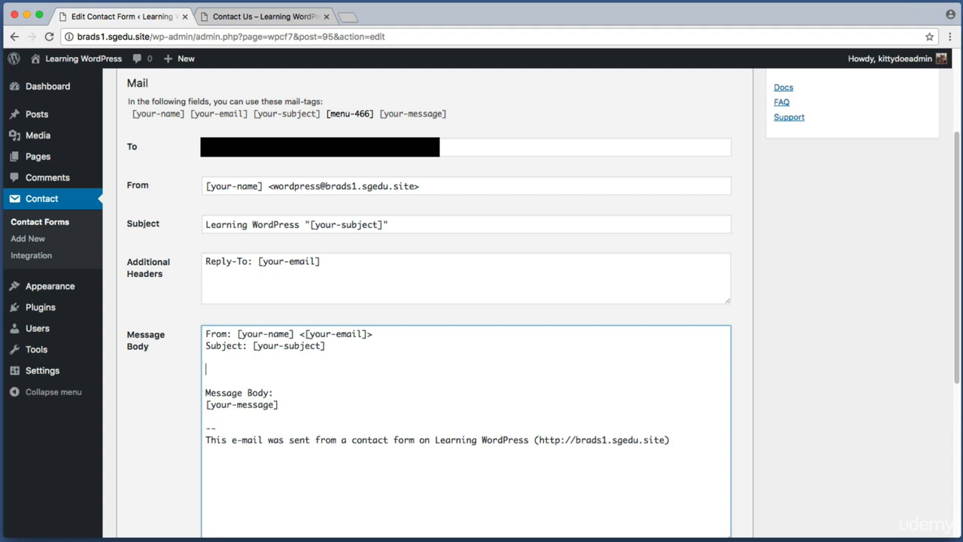
{"action": "type", "text": "Interested in:"}
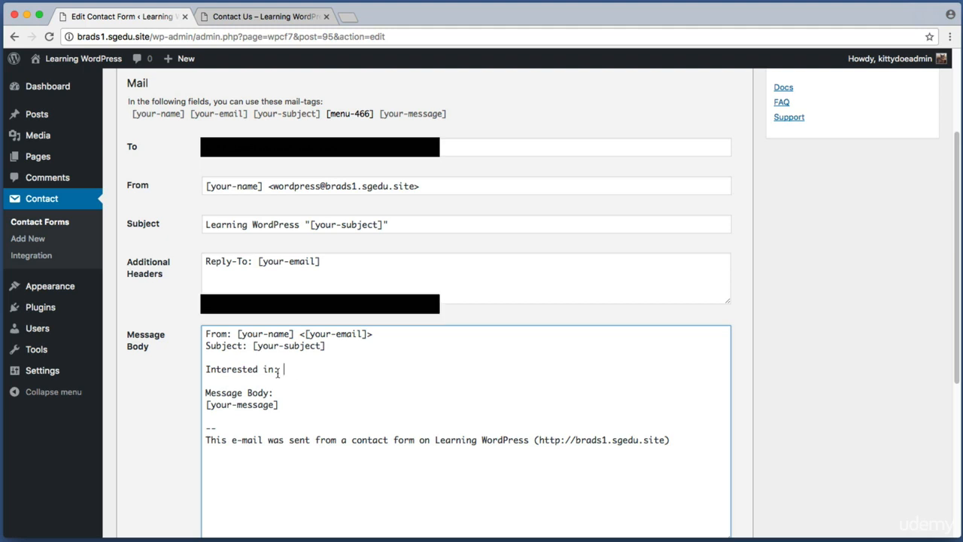
Switch from the Mail settings back to the form template of Contact form 1
{"action": "scroll", "coordinate": [277, 372], "scroll_direction": "up", "scroll_amount": 3}
{"action": "key", "text": "super+shift+4"}
{"action": "left_click_drag", "start_coordinate": [165, 174], "coordinate": [198, 223]}
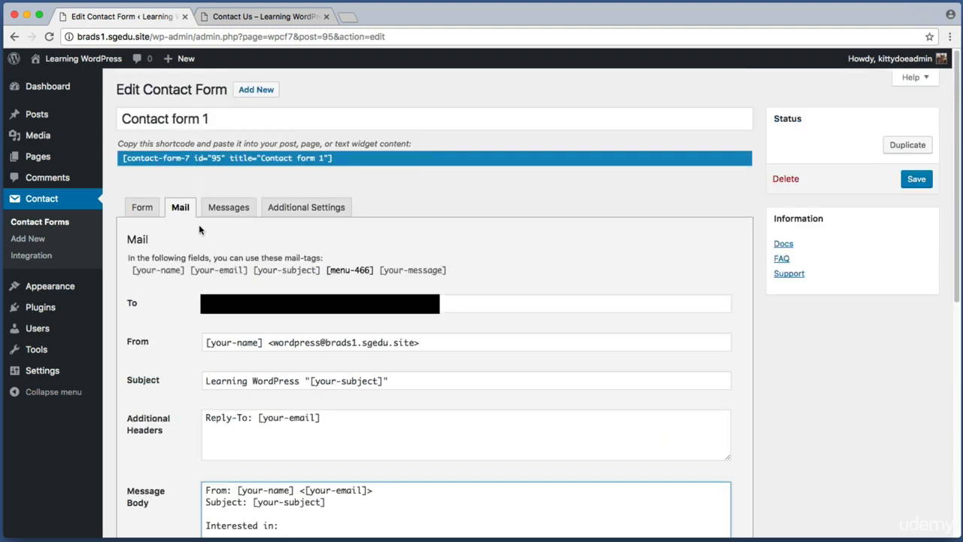
{"action": "key", "text": "super+shift+4"}
{"action": "left_click_drag", "start_coordinate": [126, 188], "coordinate": [188, 238]}
{"action": "left_click", "coordinate": [153, 213]}
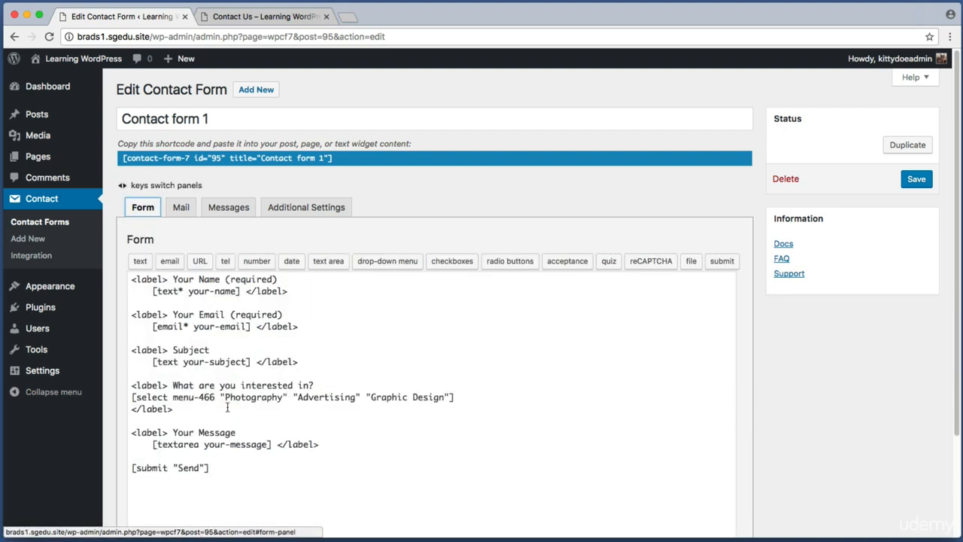
Rename the tag of the "What are you interested in?" drop-down in the form template to interested-in
{"action": "left_click_drag", "start_coordinate": [226, 409], "coordinate": [131, 385]}
{"action": "left_click", "coordinate": [486, 402]}
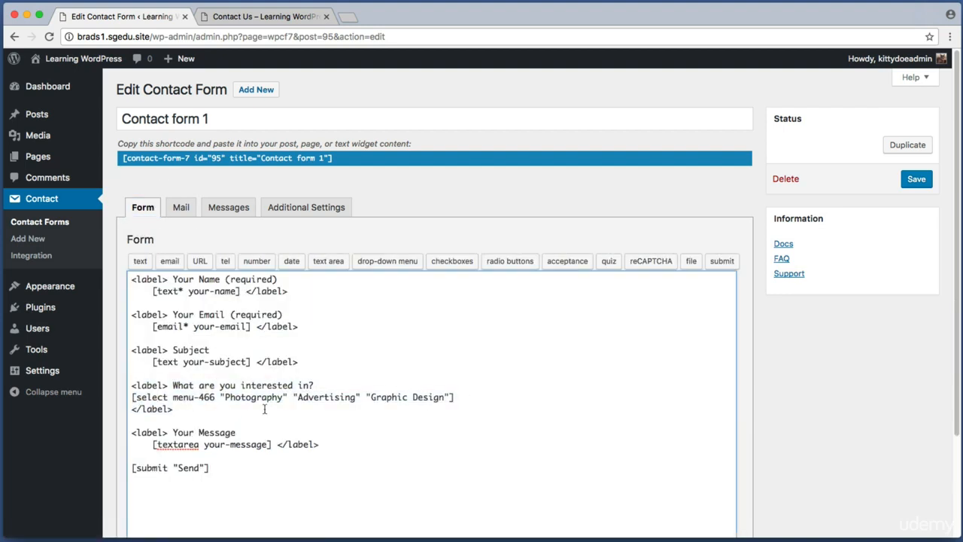
{"action": "left_click_drag", "start_coordinate": [264, 410], "coordinate": [83, 389]}
{"action": "left_click", "coordinate": [171, 385]}
{"action": "left_click_drag", "start_coordinate": [173, 397], "coordinate": [214, 397]}
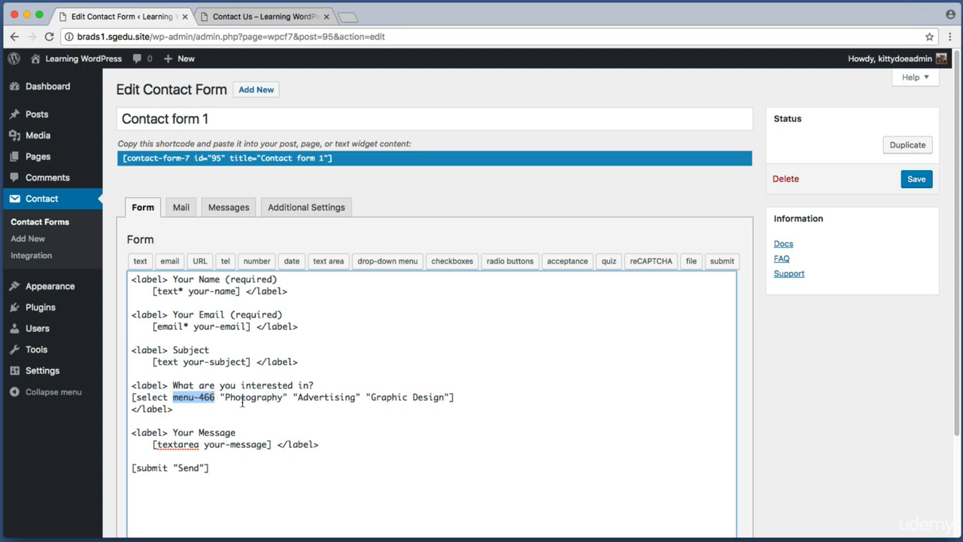
{"action": "key", "text": "Right"}
{"action": "key", "text": "BackSpace"}
{"action": "key", "text": "BackSpace"}
{"action": "key", "text": "BackSpace"}
{"action": "key", "text": "BackSpace"}
{"action": "key", "text": "BackSpace"}
{"action": "key", "text": "BackSpace"}
{"action": "key", "text": "BackSpace"}
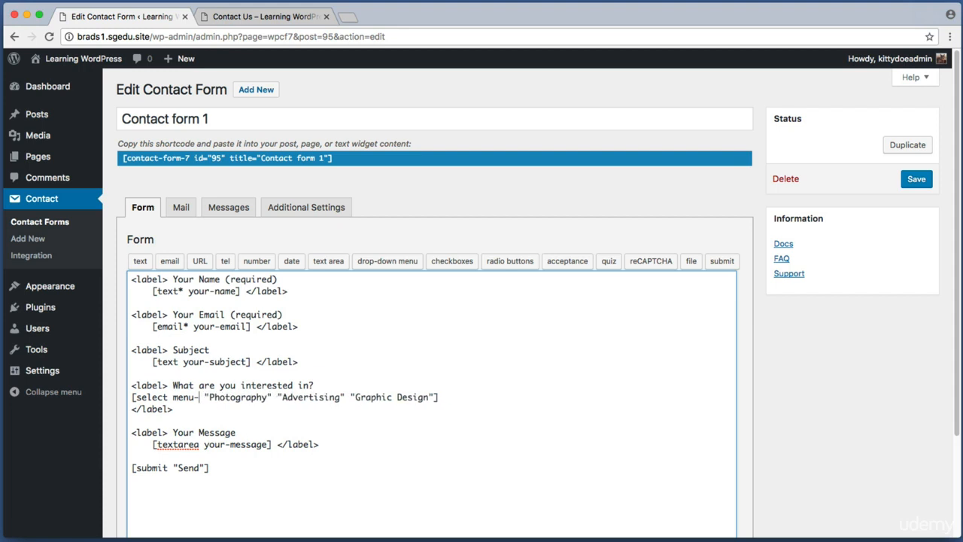
{"action": "key", "text": "BackSpace"}
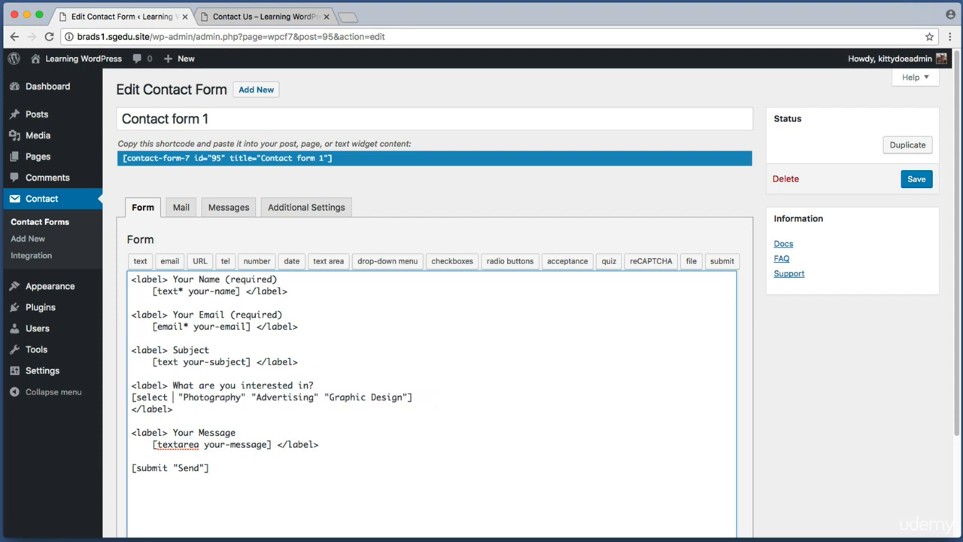
{"action": "type", "text": "interested"}
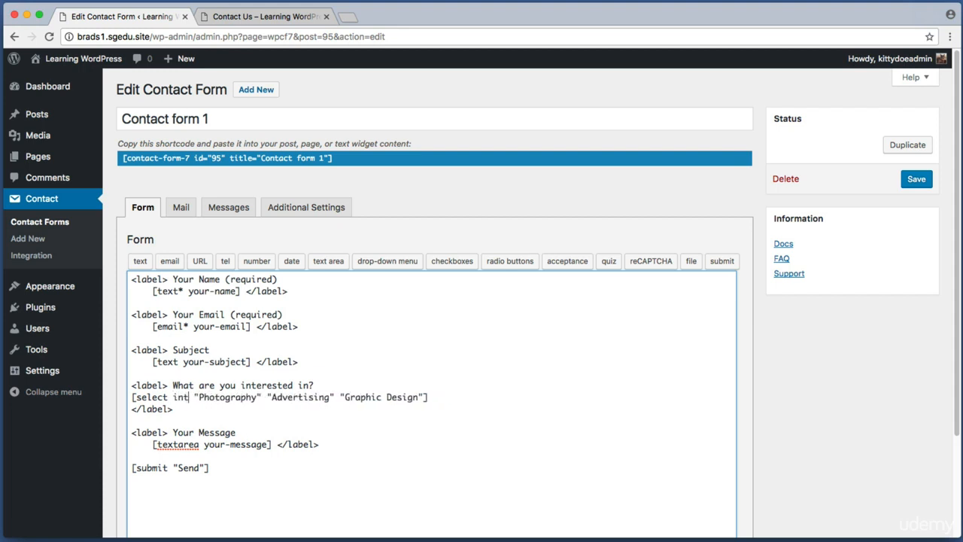
{"action": "type", "text": "-in"}
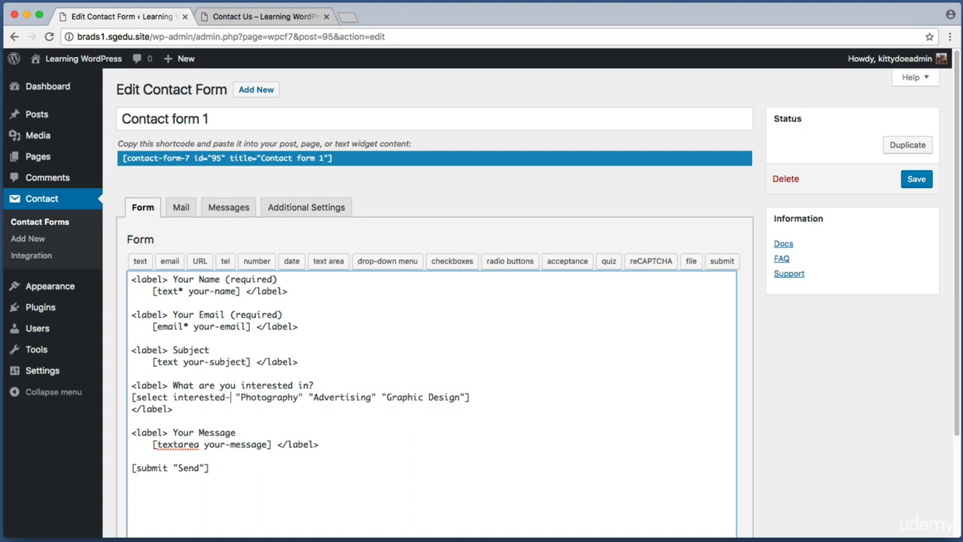
{"action": "mouse_move", "coordinate": [242, 396]}
{"action": "left_mouse_down"}
{"action": "mouse_move", "coordinate": [174, 397]}
{"action": "mouse_move", "coordinate": [242, 397]}
{"action": "left_mouse_up"}
{"action": "left_click", "coordinate": [242, 396]}
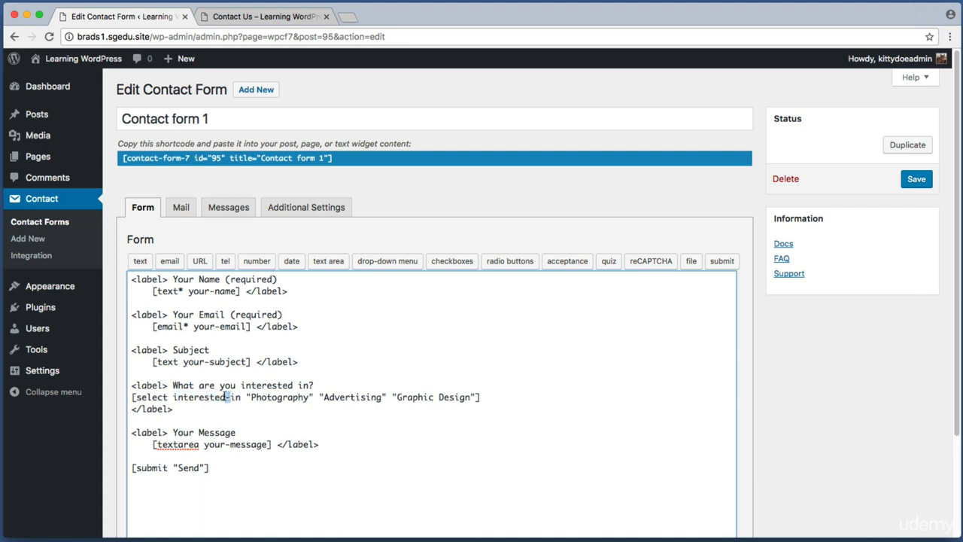
{"action": "left_click_drag", "start_coordinate": [225, 397], "coordinate": [227, 397]}
{"action": "left_click", "coordinate": [231, 397]}
{"action": "left_click", "coordinate": [239, 397]}
Switch from the form template back to the Mail settings of Contact form 1, at the Message Body
{"action": "key", "text": "super+shift+4"}
{"action": "left_click_drag", "start_coordinate": [159, 189], "coordinate": [202, 224]}
{"action": "left_click", "coordinate": [182, 209]}
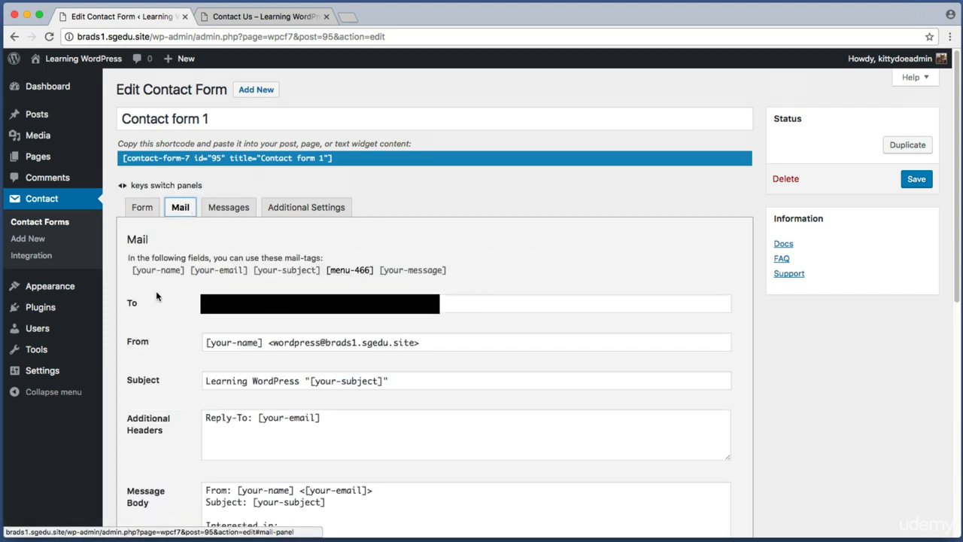
{"action": "scroll", "coordinate": [156, 290], "scroll_direction": "down", "scroll_amount": 5}
{"action": "key", "text": "super+shift+4"}
{"action": "left_click_drag", "start_coordinate": [121, 187], "coordinate": [209, 245]}
{"action": "key", "text": "Escape"}
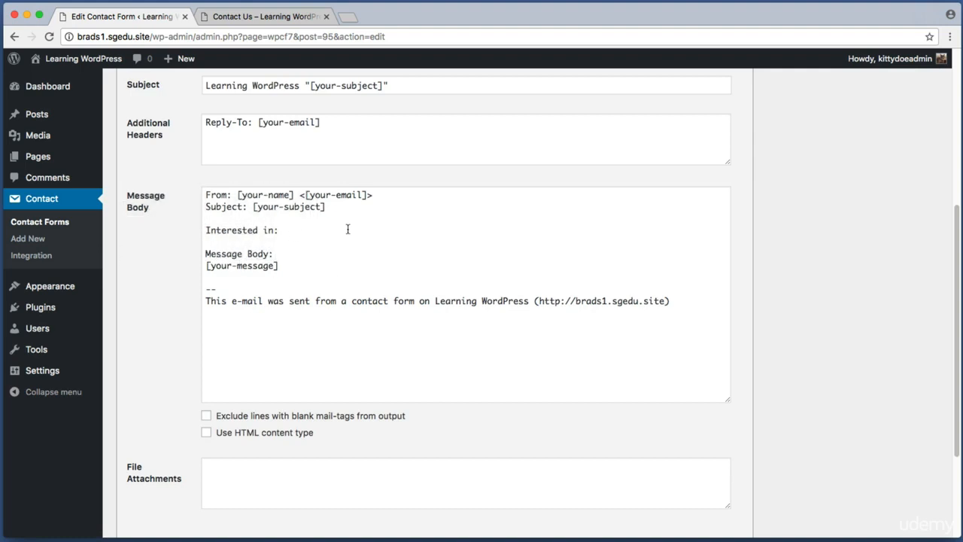
Insert the mail tag [interested-in] after "Interested in:" in the Message Body
{"action": "left_click", "coordinate": [295, 230]}
{"action": "left_click_drag", "start_coordinate": [295, 230], "coordinate": [203, 229]}
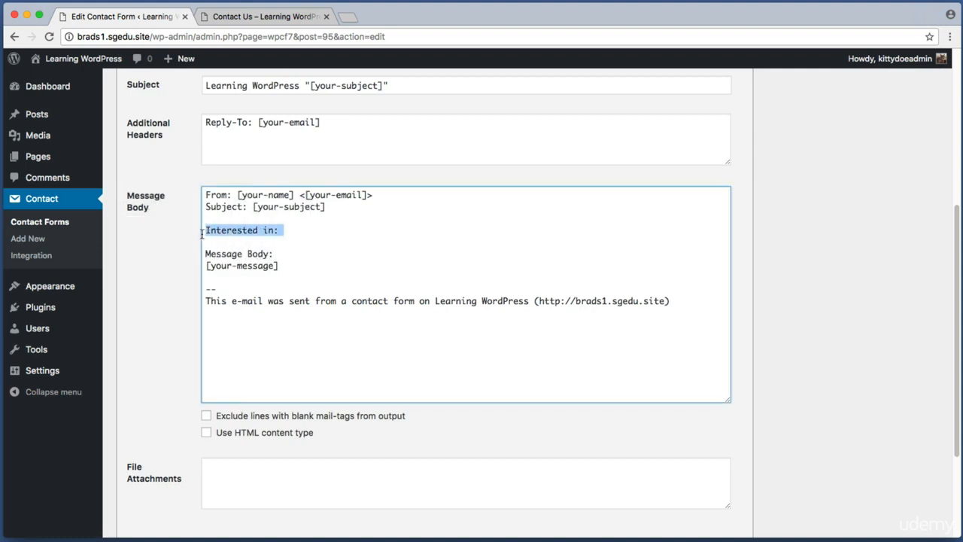
{"action": "left_click", "coordinate": [292, 228]}
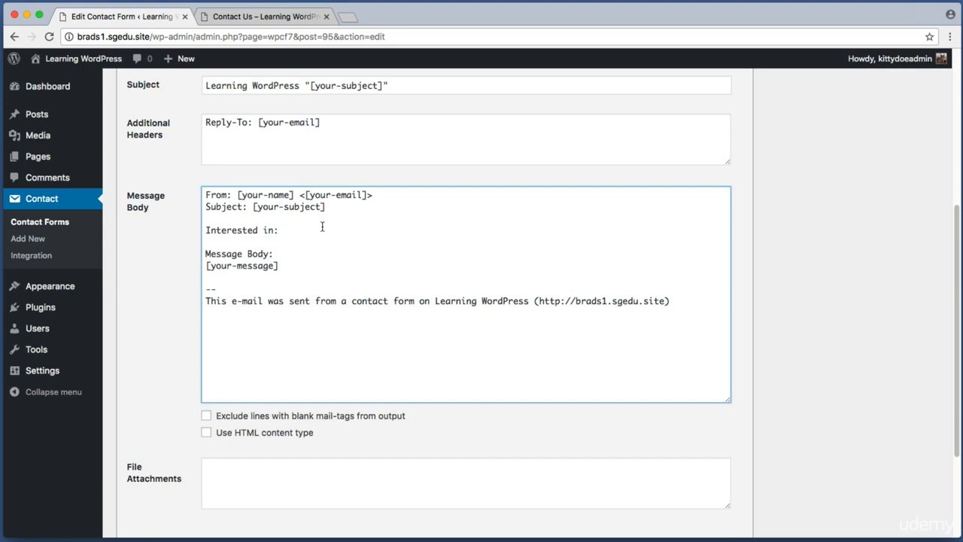
{"action": "type", "text": "[]"}
{"action": "key", "text": "BackSpace"}
{"action": "key", "text": "BackSpace"}
{"action": "type", "text": "["}
{"action": "type", "text": "]"}
{"action": "key", "text": "Left"}
{"action": "type", "text": "interested-in"}
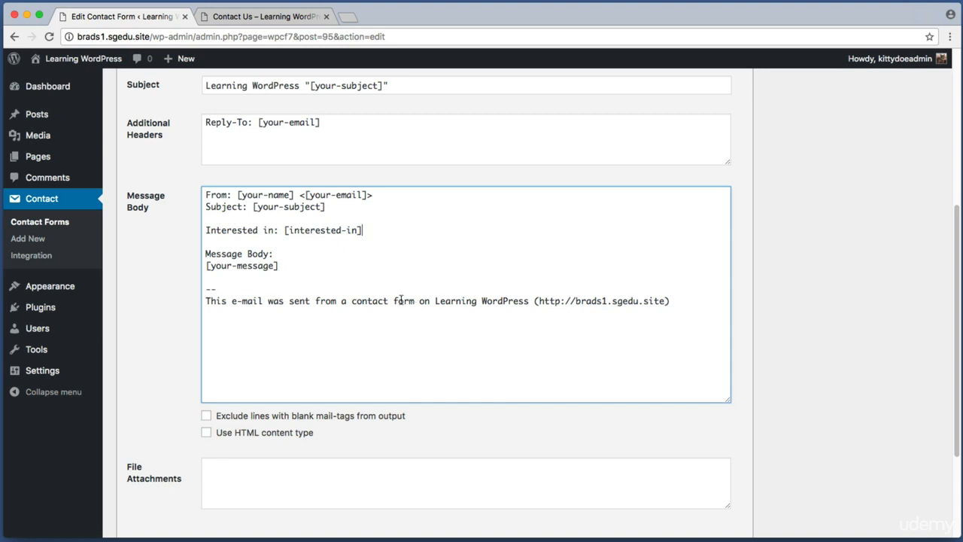
Review the Message Body template and save Contact form 1
{"action": "left_click_drag", "start_coordinate": [401, 300], "coordinate": [301, 187]}
{"action": "left_click", "coordinate": [524, 264]}
{"action": "scroll", "coordinate": [889, 298], "scroll_direction": "down", "scroll_amount": 4}
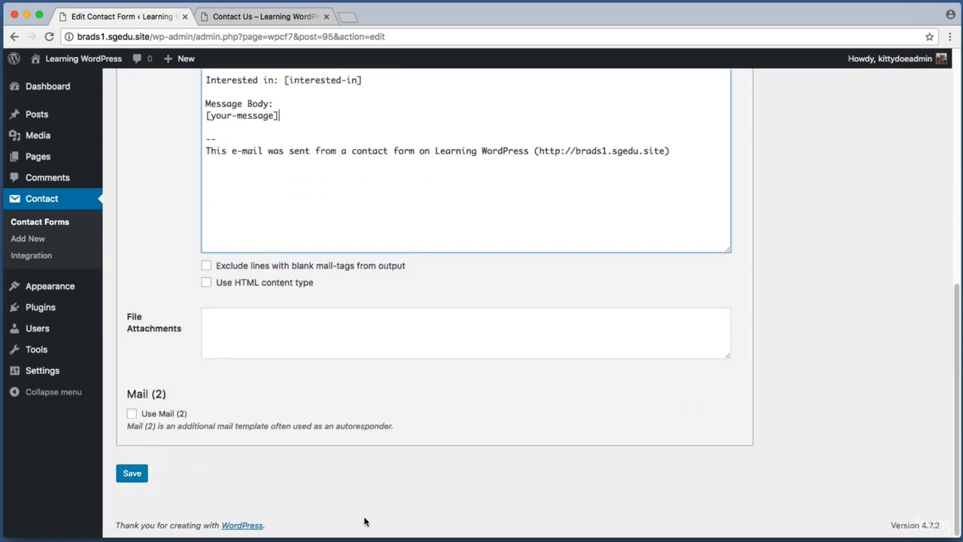
{"action": "key", "text": "super+shift+4"}
{"action": "left_click_drag", "start_coordinate": [171, 501], "coordinate": [116, 456]}
{"action": "left_click", "coordinate": [130, 477]}
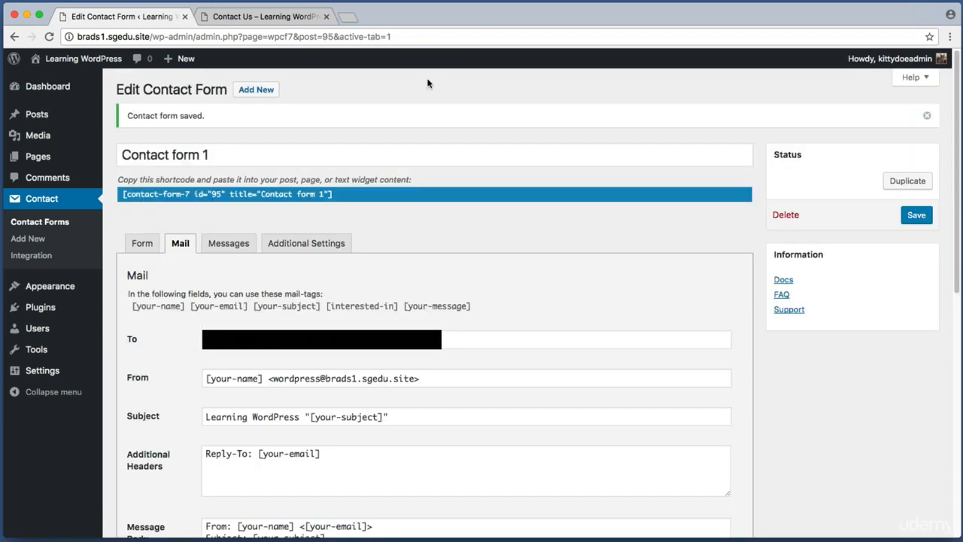
Switch to the live Contact Us page and reload it to load the updated form
{"action": "left_click", "coordinate": [278, 19]}
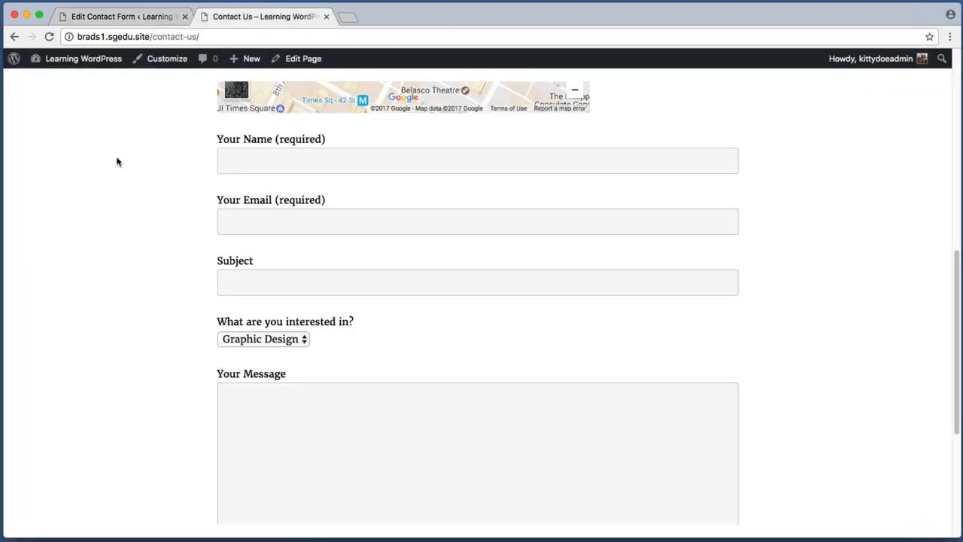
{"action": "scroll", "coordinate": [116, 161], "scroll_direction": "up", "scroll_amount": 10}
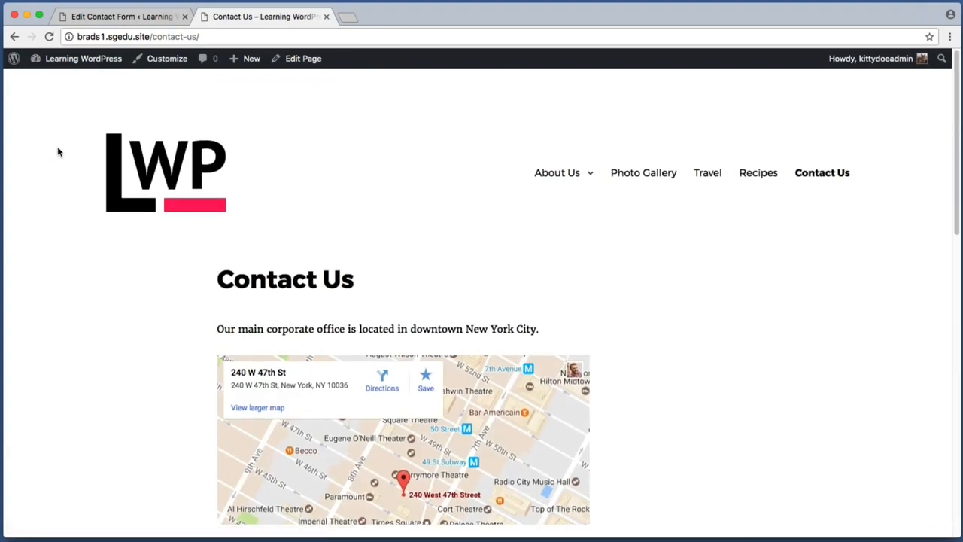
{"action": "key", "text": "super+r"}
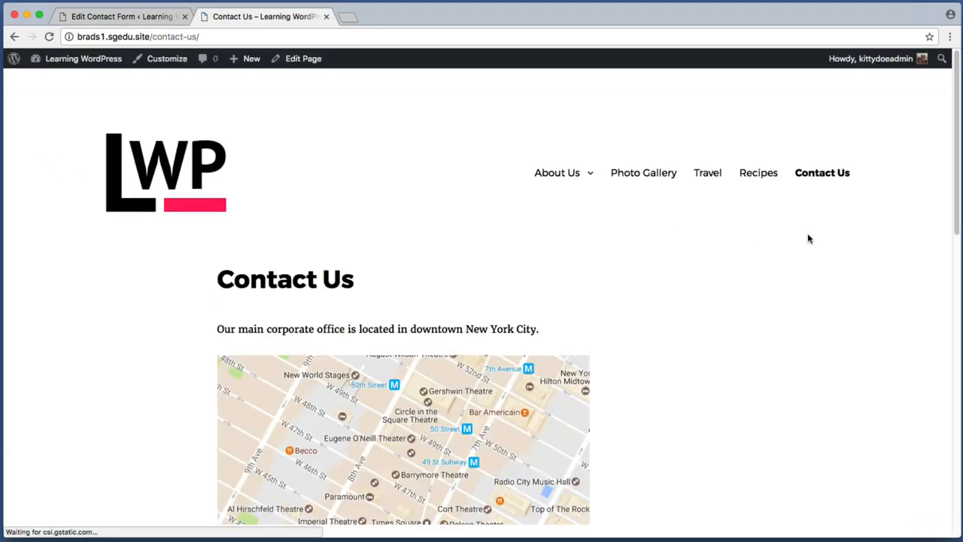
{"action": "scroll", "coordinate": [898, 223], "scroll_direction": "down", "scroll_amount": 6}
{"action": "scroll", "coordinate": [898, 226], "scroll_direction": "down", "scroll_amount": 2}
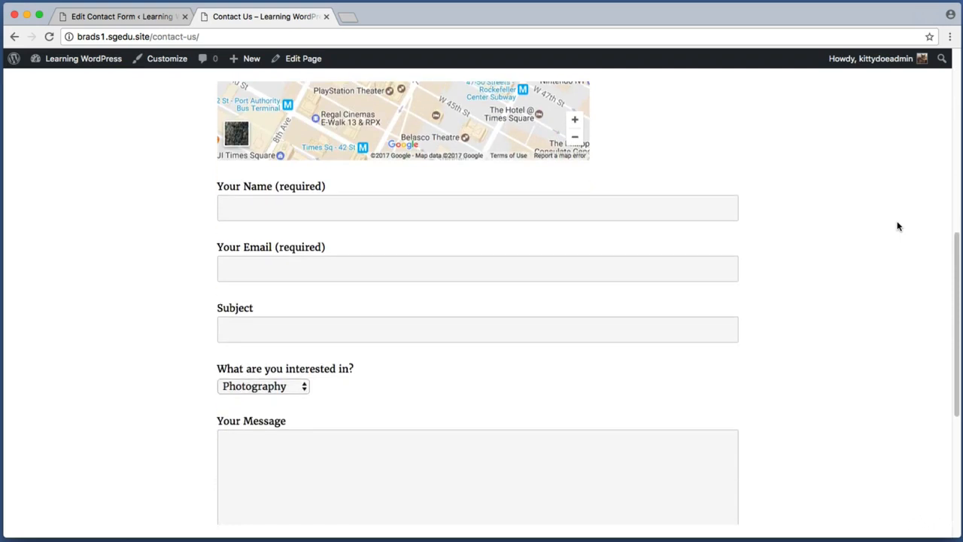
Fill in the sender's name and email on the contact form and set the subject to "Hey, let's work together"
{"action": "left_click", "coordinate": [530, 220]}
{"action": "type", "text": "John Doe"}
{"action": "key", "text": "Tab"}
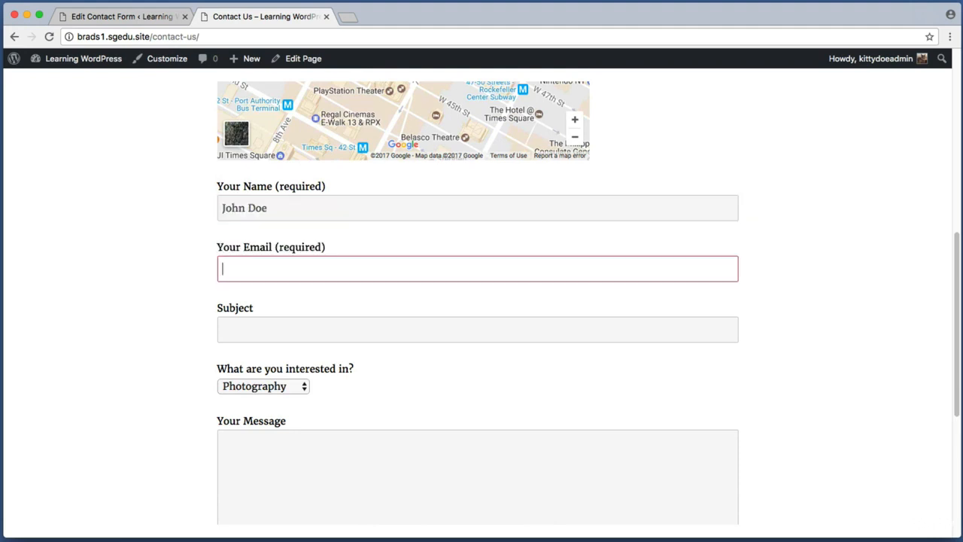
{"action": "type", "text": "johndoe@johndoe.gov"}
{"action": "key", "text": "Tab"}
{"action": "type", "text": "Hey, let's work together"}
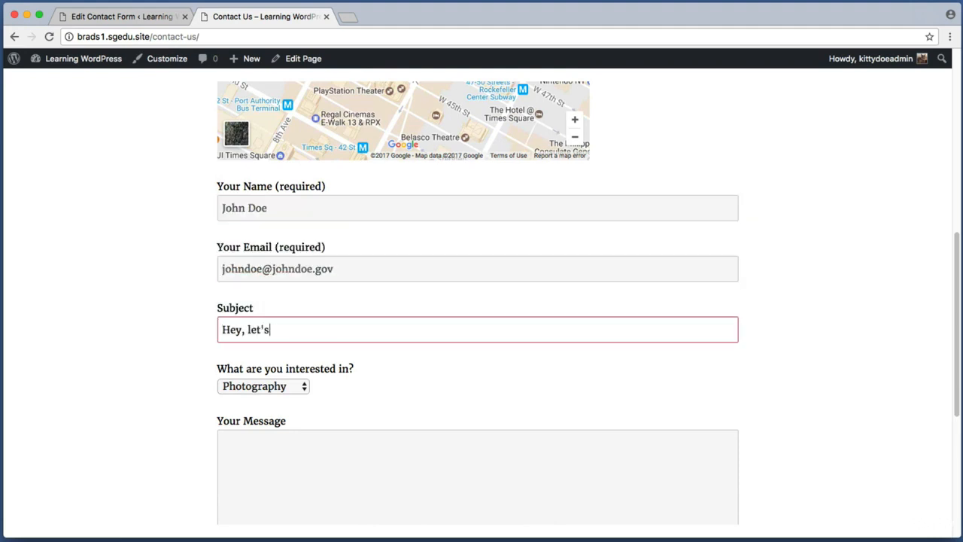
Choose Advertising as the interest and enter "Hello world, 123, lorem ipsum." as the message
{"action": "left_click", "coordinate": [251, 387]}
{"action": "left_click", "coordinate": [256, 399]}
{"action": "scroll", "coordinate": [260, 404], "scroll_direction": "down", "scroll_amount": 3}
{"action": "left_click", "coordinate": [387, 376]}
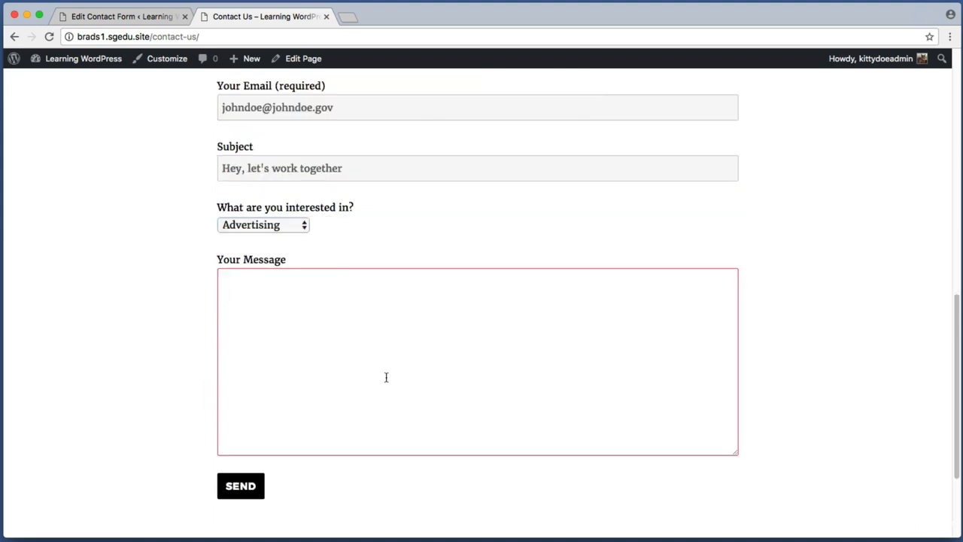
{"action": "type", "text": "Hello world, 123, lorem ipsum."}
Send the completed contact form and check the response message below it
{"action": "scroll", "coordinate": [347, 405], "scroll_direction": "down", "scroll_amount": 1}
{"action": "key", "text": "super+shift+4"}
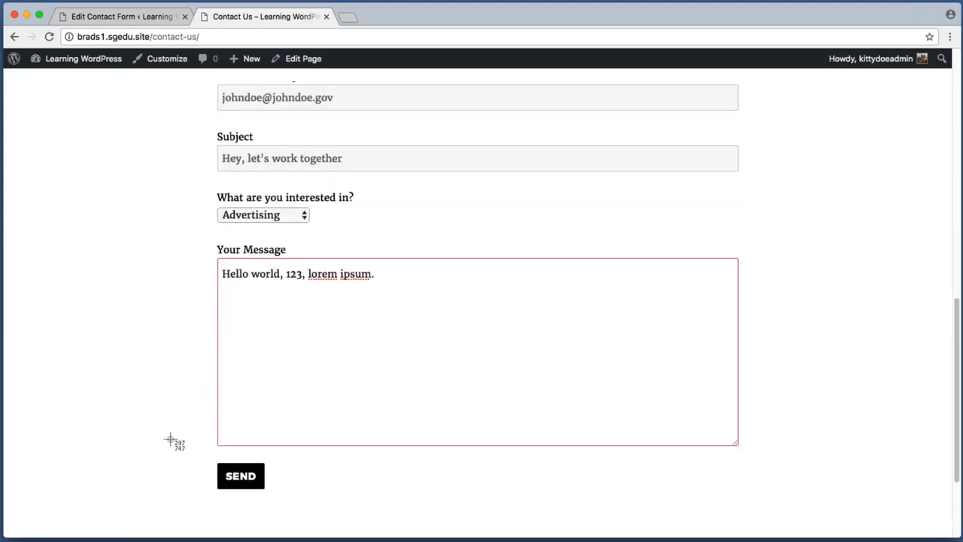
{"action": "left_click_drag", "start_coordinate": [178, 448], "coordinate": [328, 504]}
{"action": "left_click", "coordinate": [258, 484]}
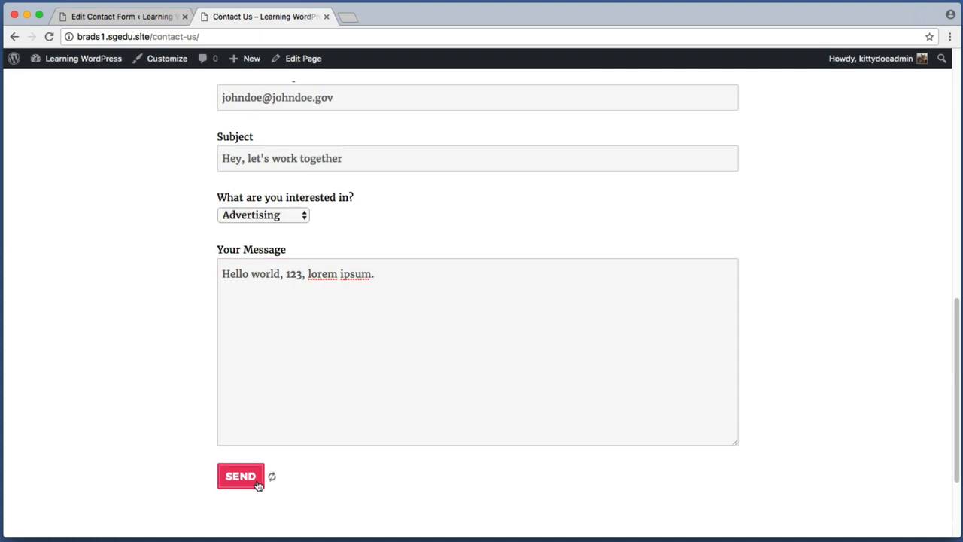
{"action": "scroll", "coordinate": [219, 468], "scroll_direction": "down", "scroll_amount": 1}
{"action": "left_click_drag", "start_coordinate": [219, 468], "coordinate": [497, 468]}
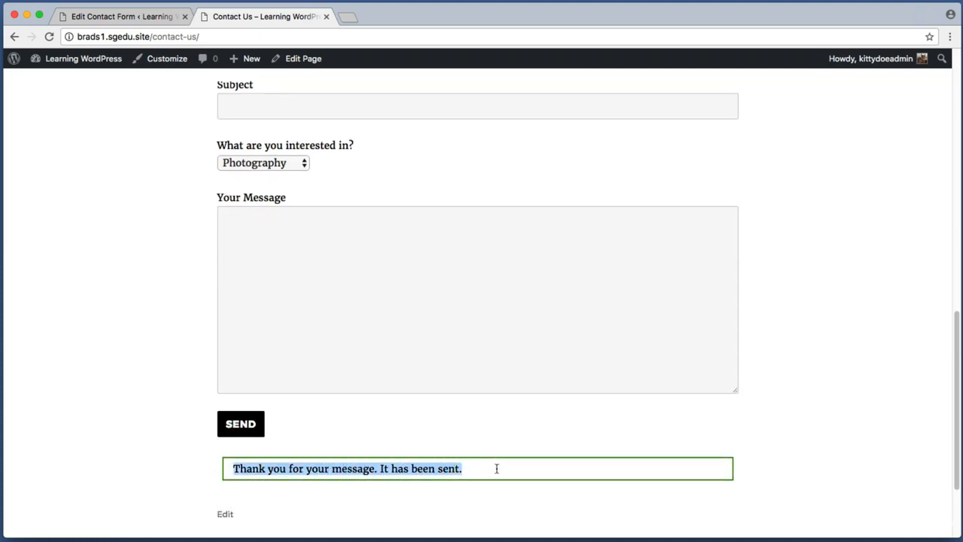